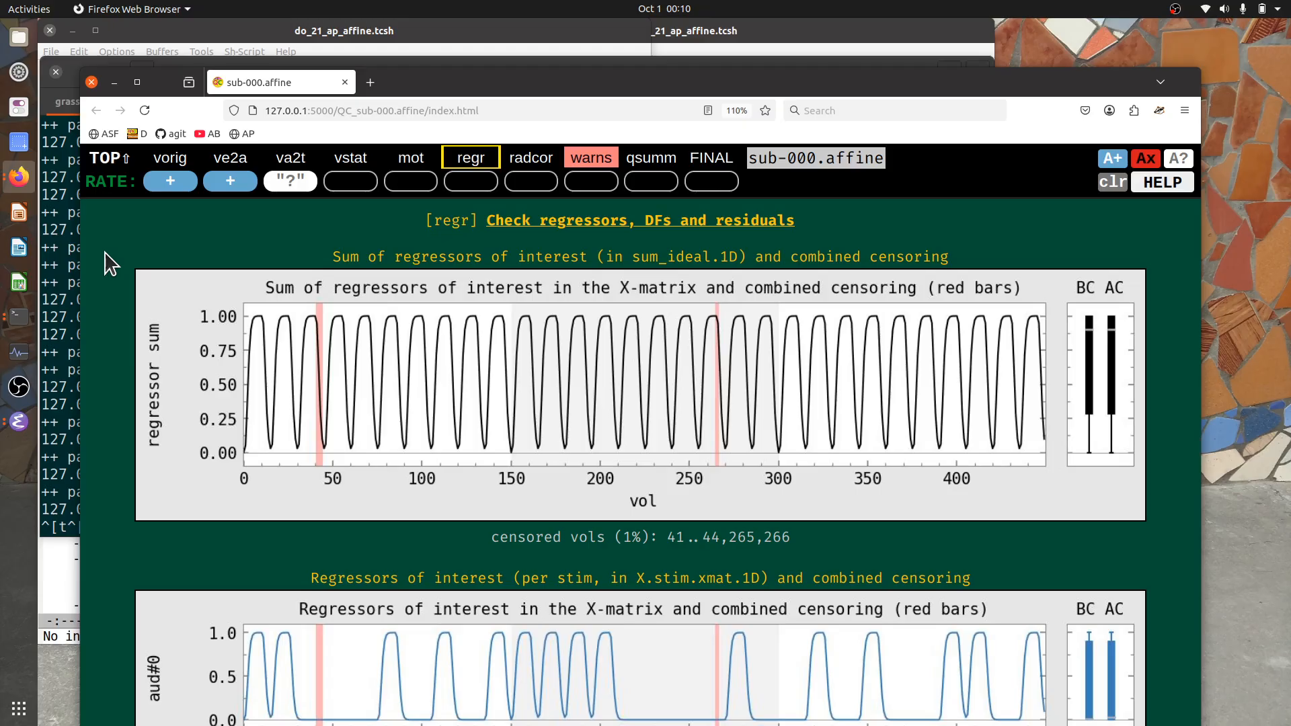
# Switch to the do_21_ap_affine.tcsh script in Emacs and highlight its two -regress_stim_times lines, followed by the -regress_basis line
pyautogui.click(269, 28)
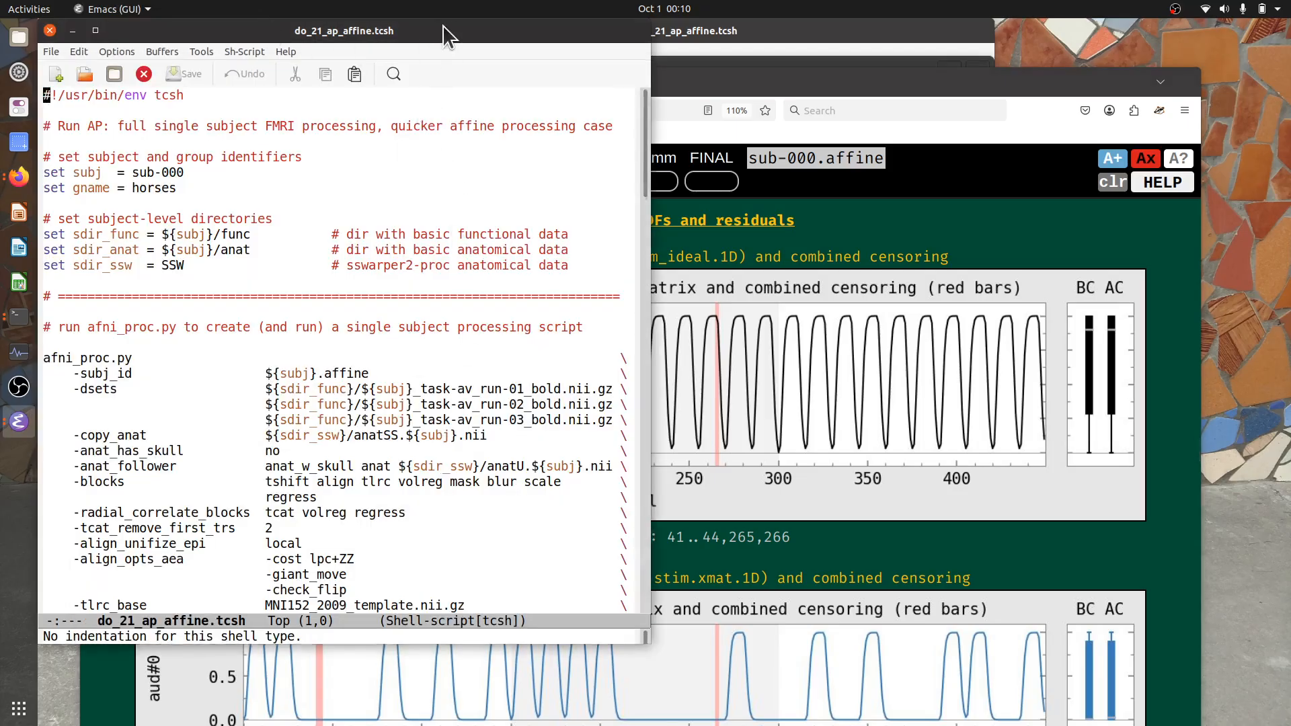
pyautogui.scroll(-2, 432, 250)
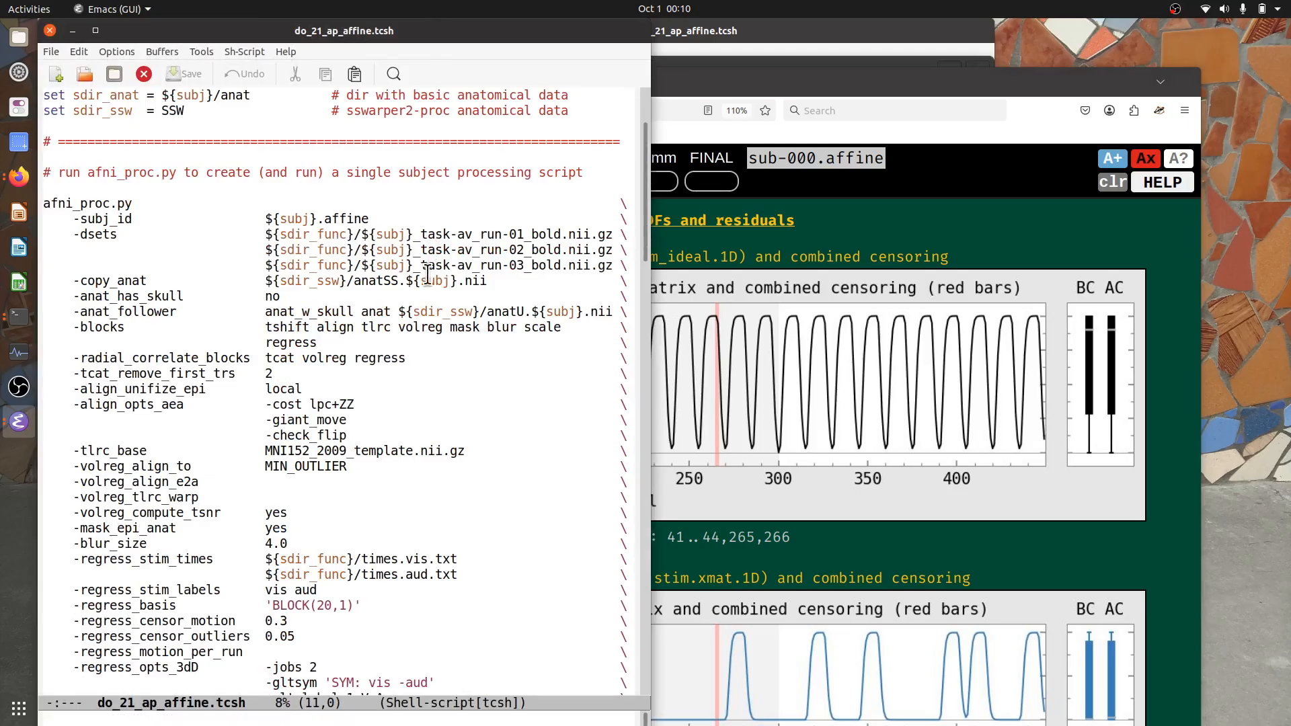
pyautogui.scroll(-1, 279, 504)
pyautogui.click(313, 481)
pyautogui.tripleClick(312, 481)
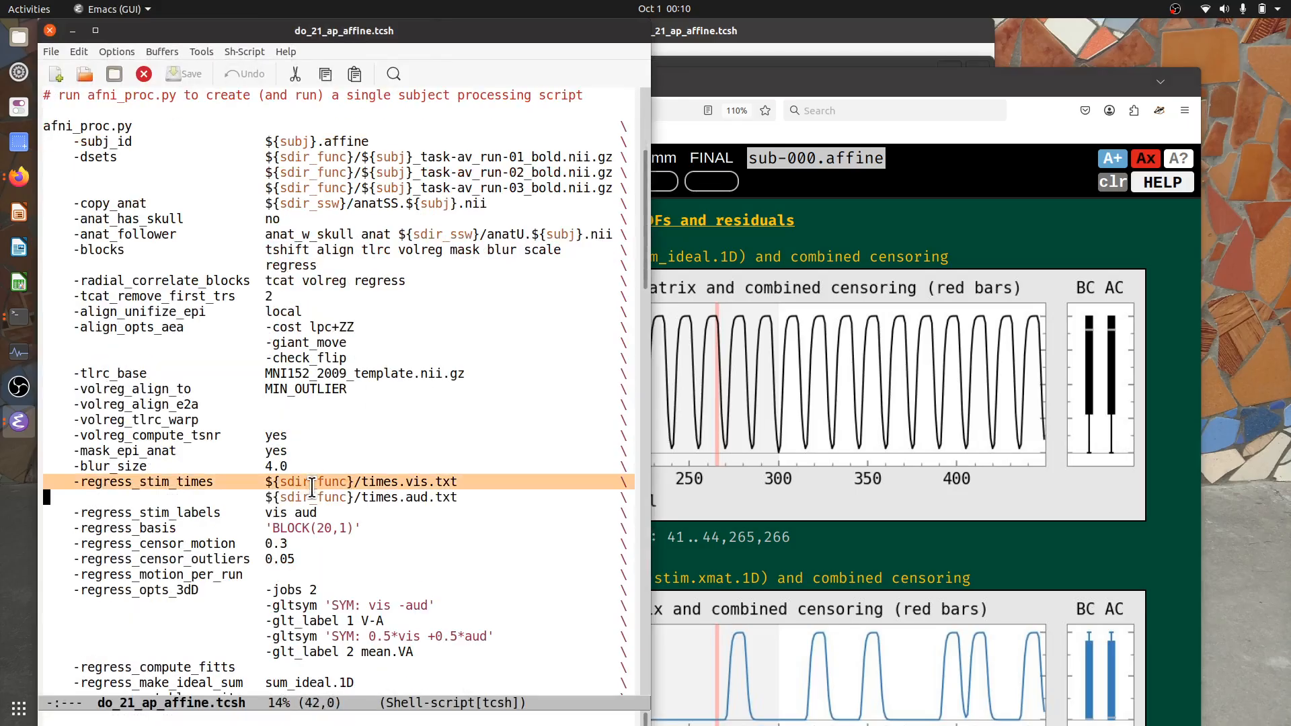
pyautogui.moveTo(312, 481); pyautogui.dragTo(313, 489)
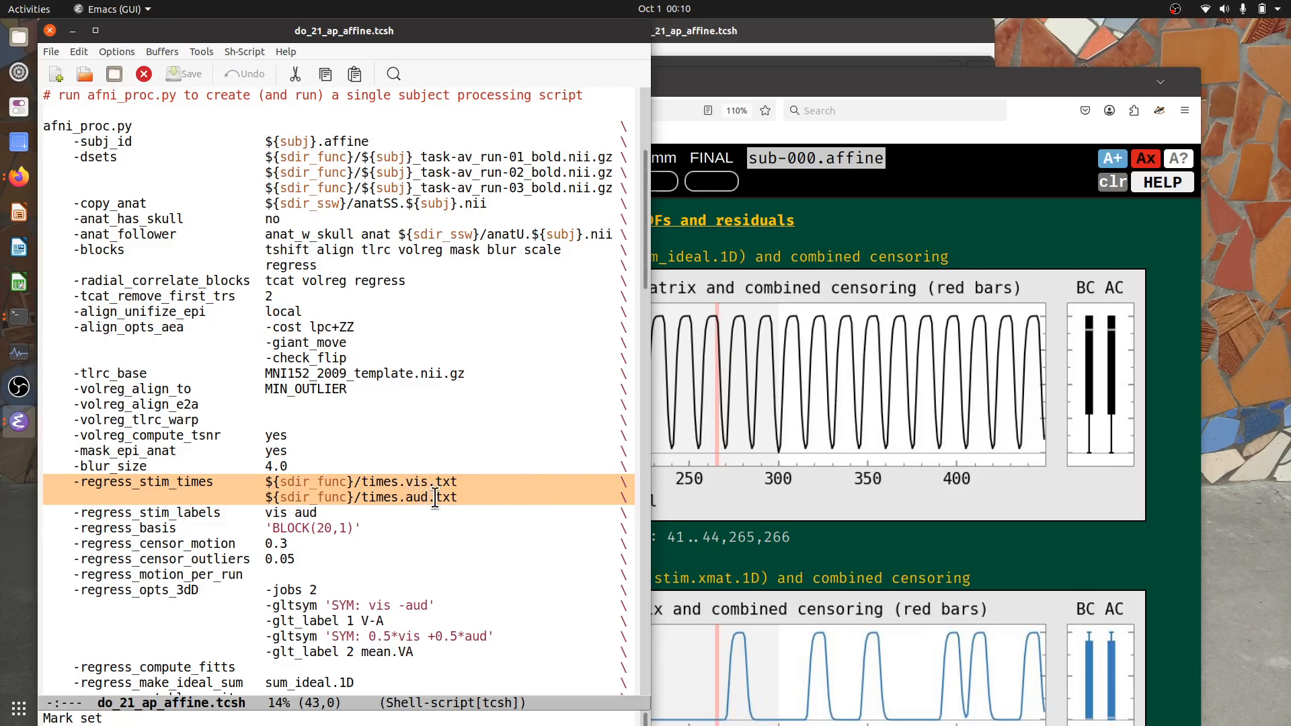
pyautogui.tripleClick(353, 528)
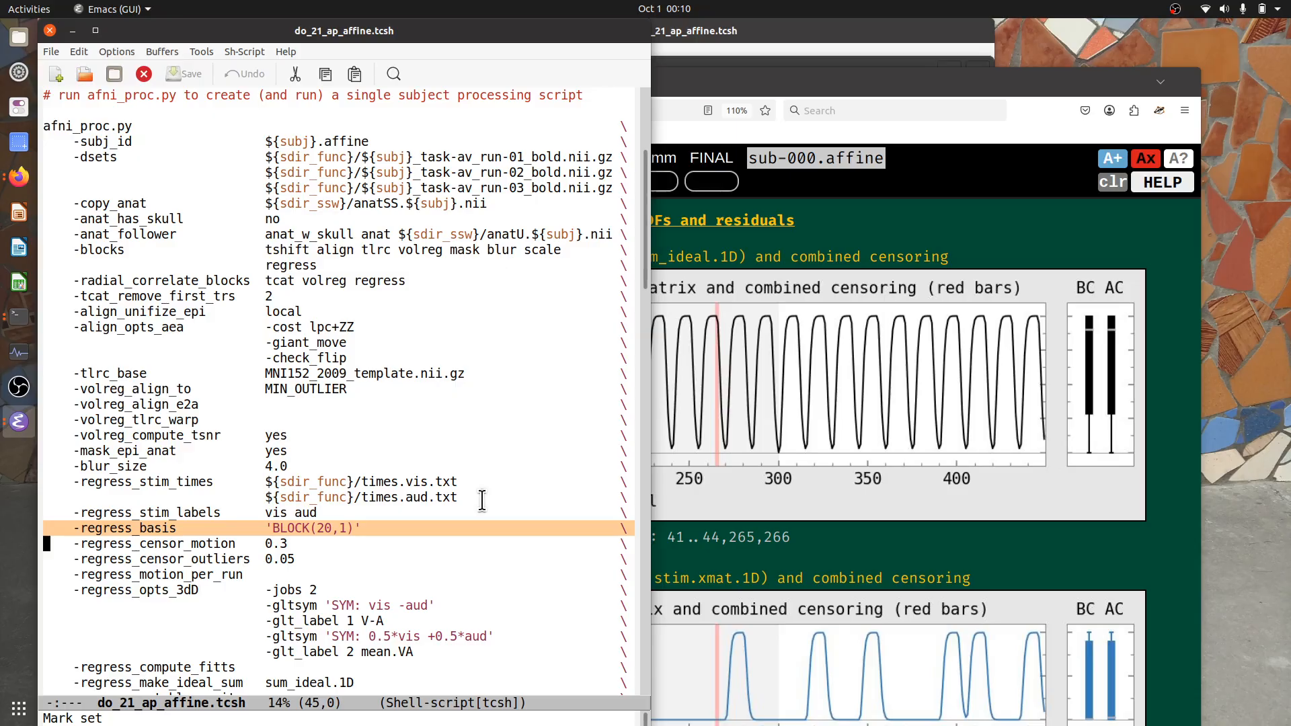
# Return to the QC report in Firefox, move its window up the desktop, and view the per-stimulus regressors of interest plots
pyautogui.click(873, 224)
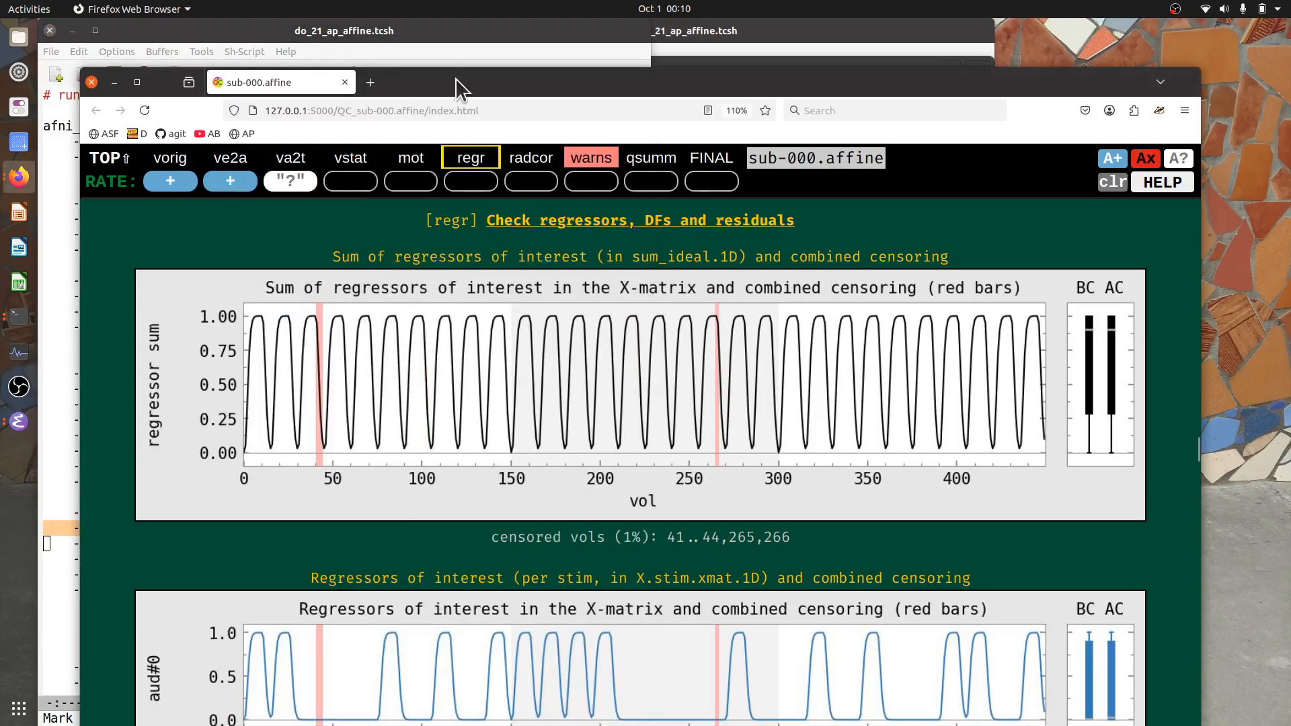
pyautogui.moveTo(462, 74); pyautogui.dragTo(461, 10)
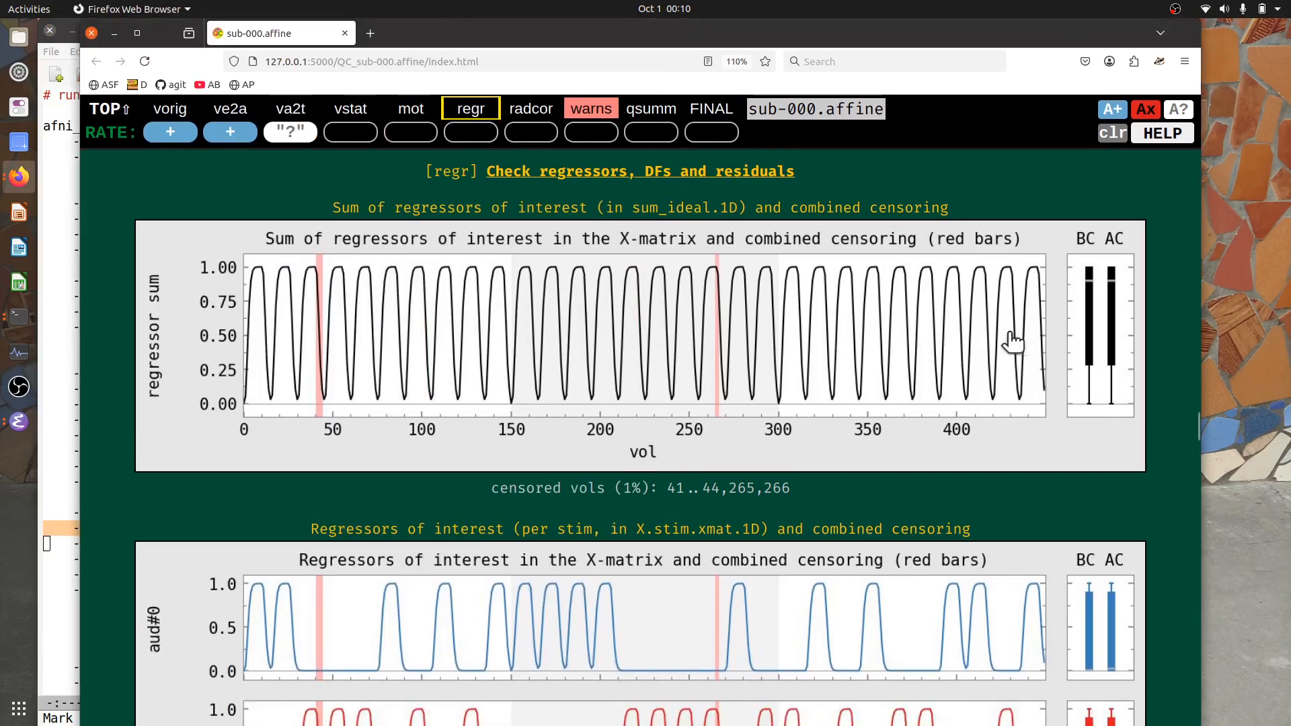
pyautogui.scroll(-4, 1043, 351)
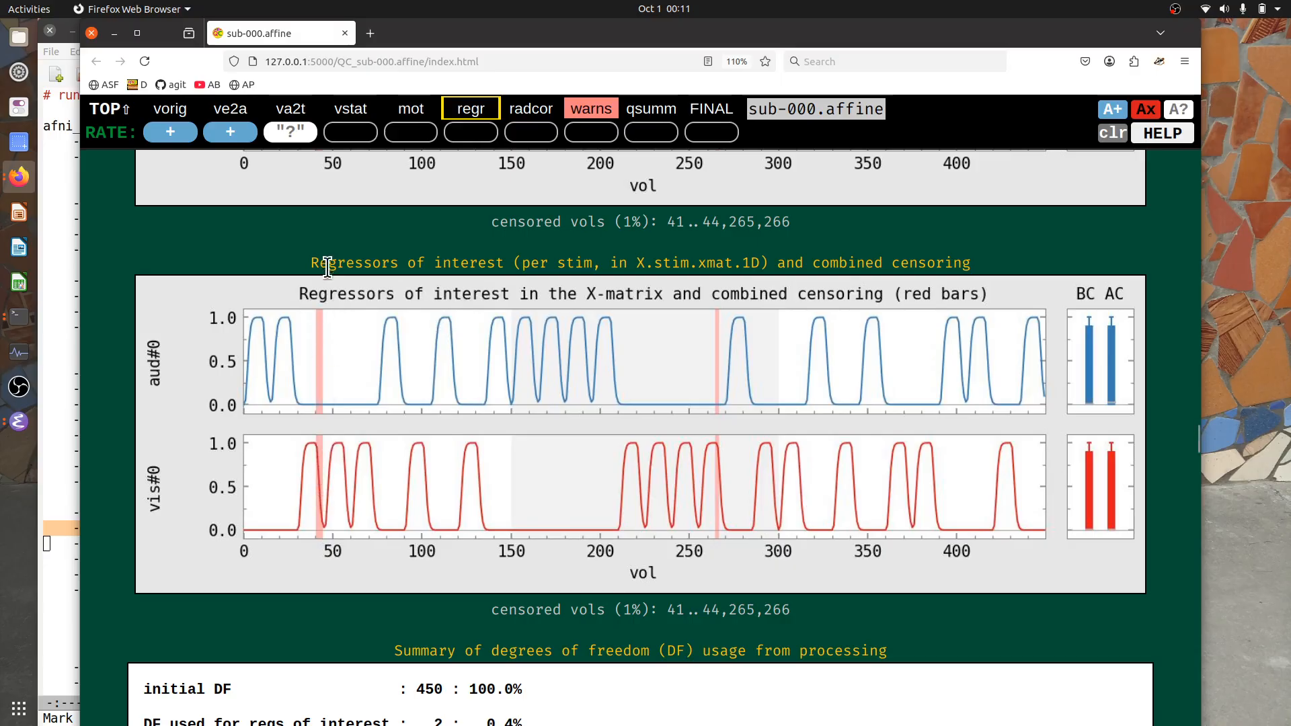
# Check the motion and outlier plots in the mot section, and return to the per-stimulus plots in the regr section
pyautogui.click(411, 108)
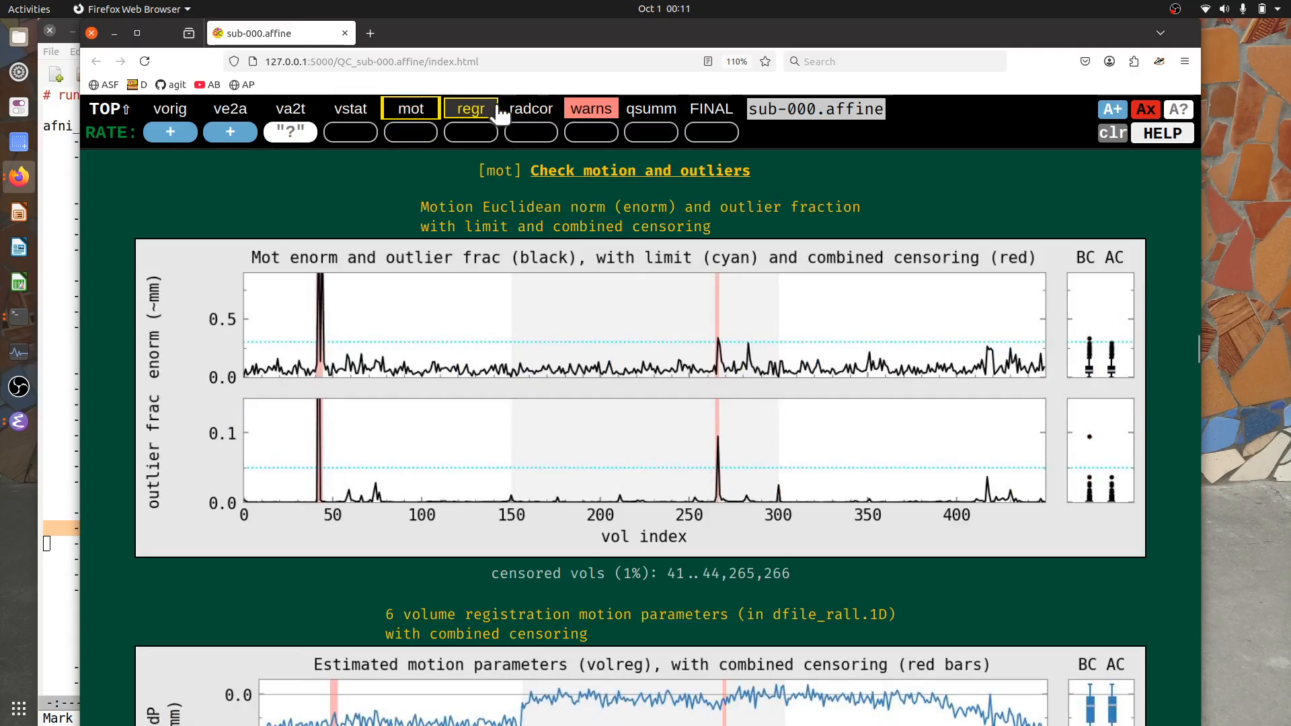
pyautogui.click(470, 108)
pyautogui.scroll(-3, 325, 514)
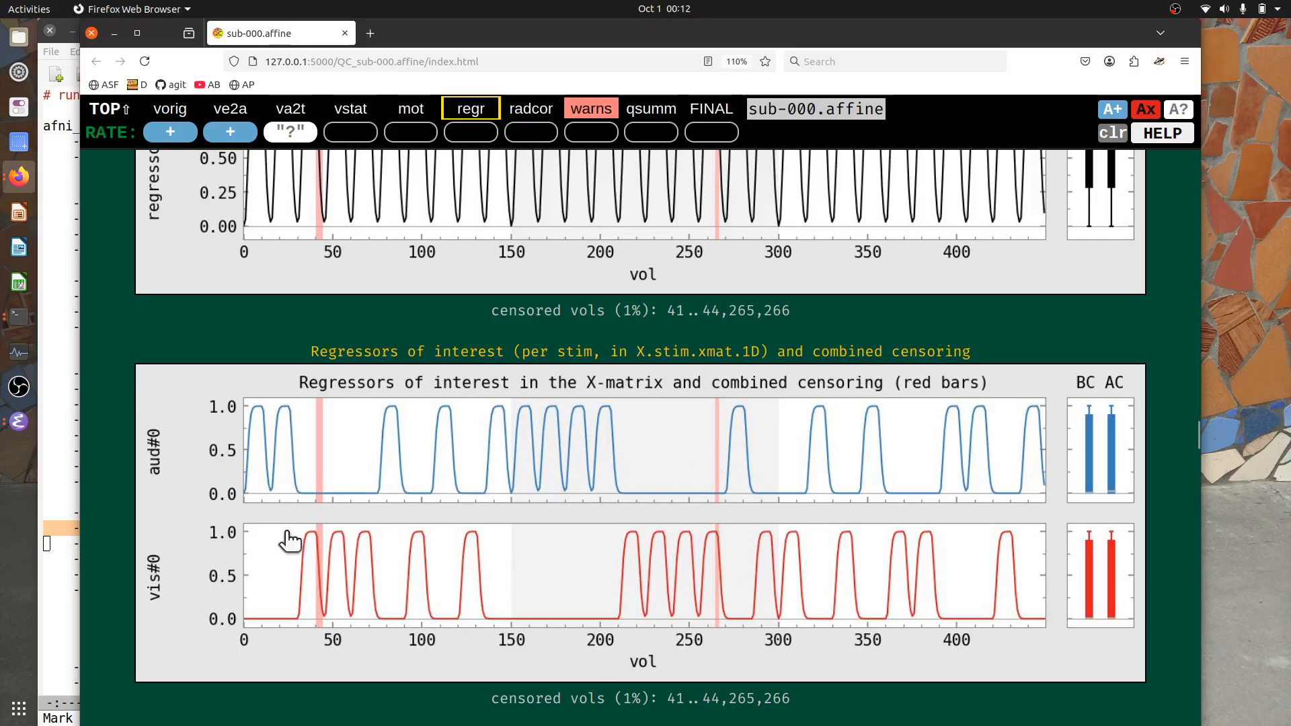
# Go back to the summed regressors plot and highlight the file name sum_ideal.1D in its caption
pyautogui.scroll(2, 301, 369)
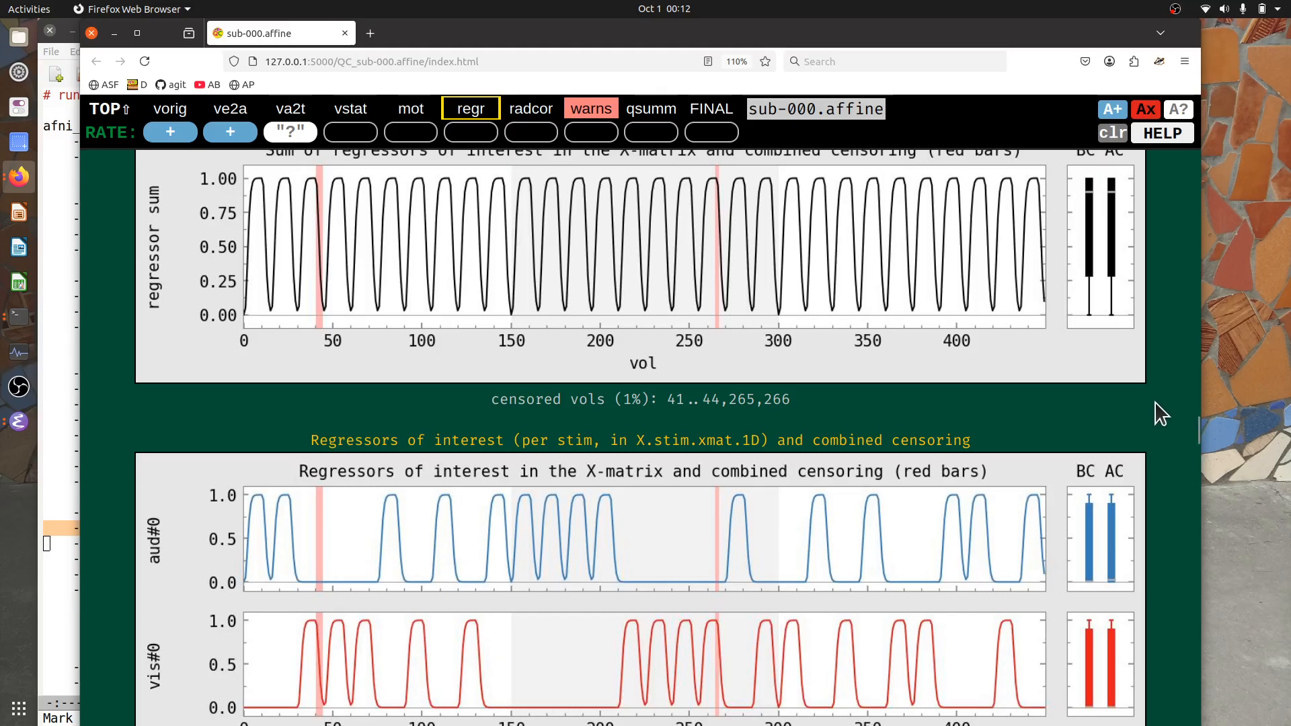
pyautogui.scroll(2, 1161, 414)
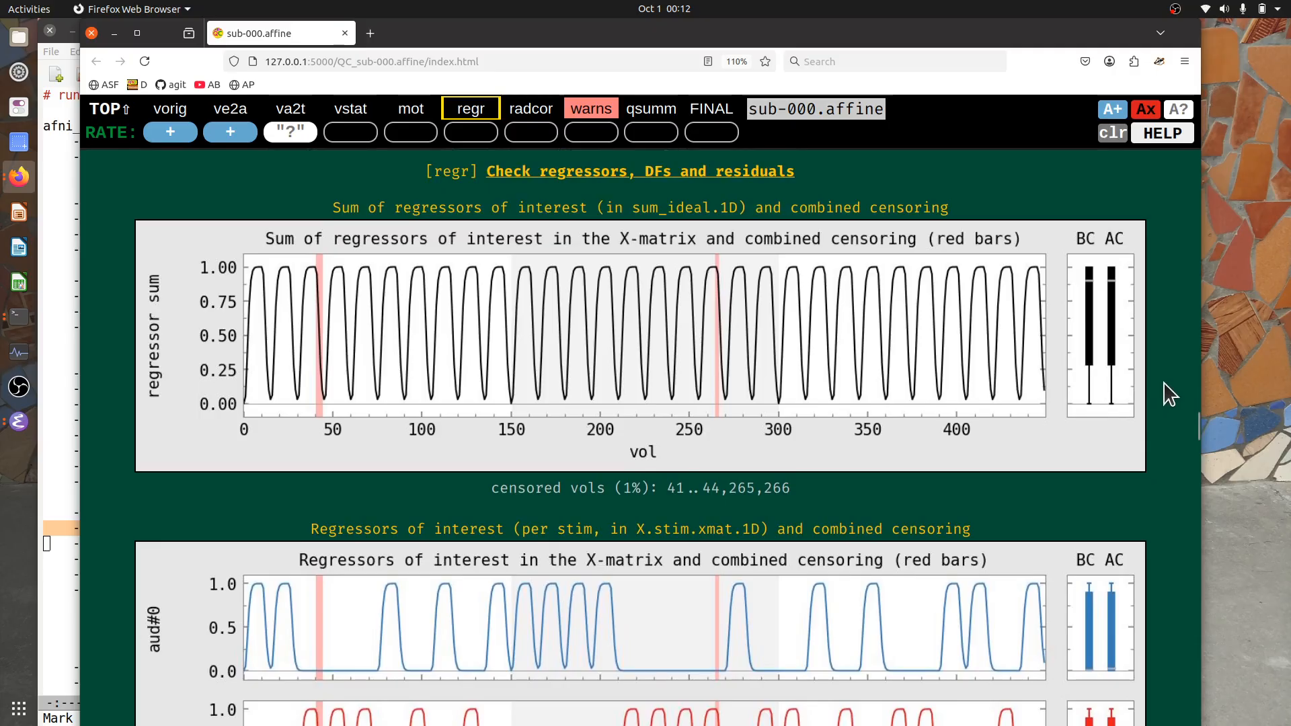
pyautogui.scroll(-1, 1167, 395)
pyautogui.scroll(1, 1160, 391)
pyautogui.moveTo(630, 209); pyautogui.dragTo(742, 214)
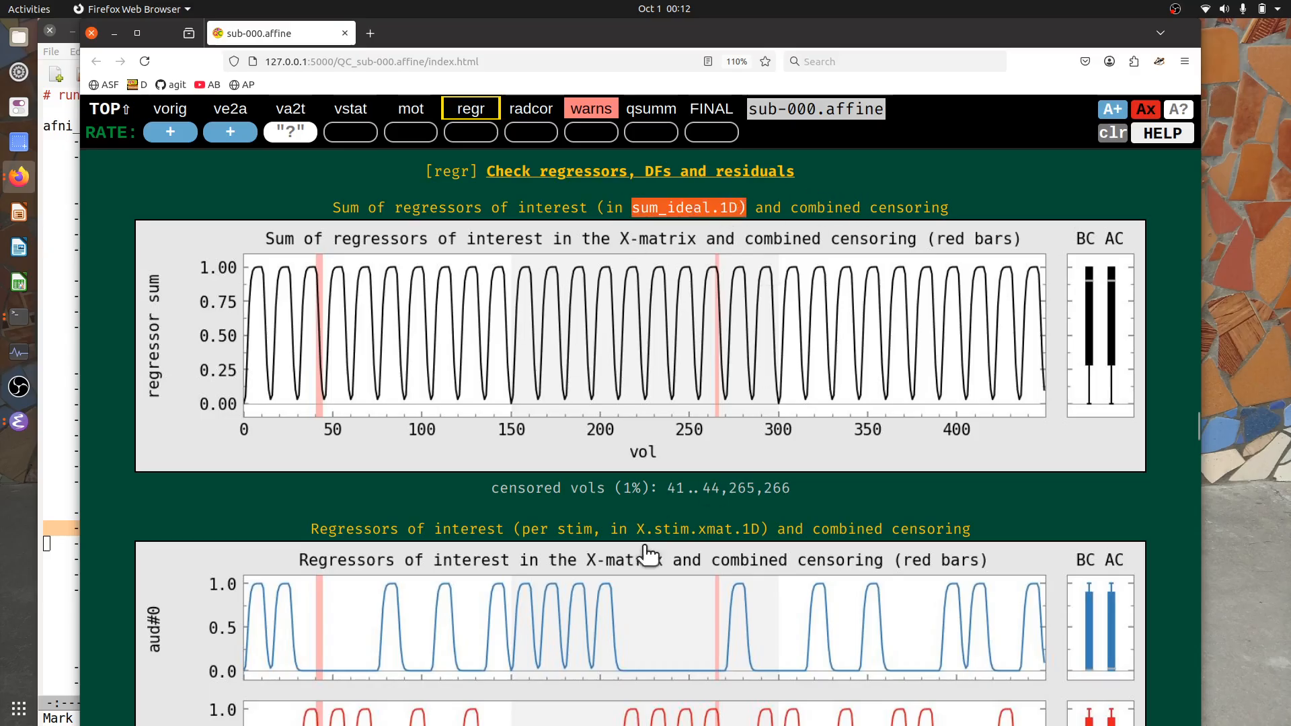
# Highlight the file name X.stim.xmat.1D in the caption of the per-stimulus regressors plot
pyautogui.scroll(-2, 677, 498)
pyautogui.scroll(-2, 616, 346)
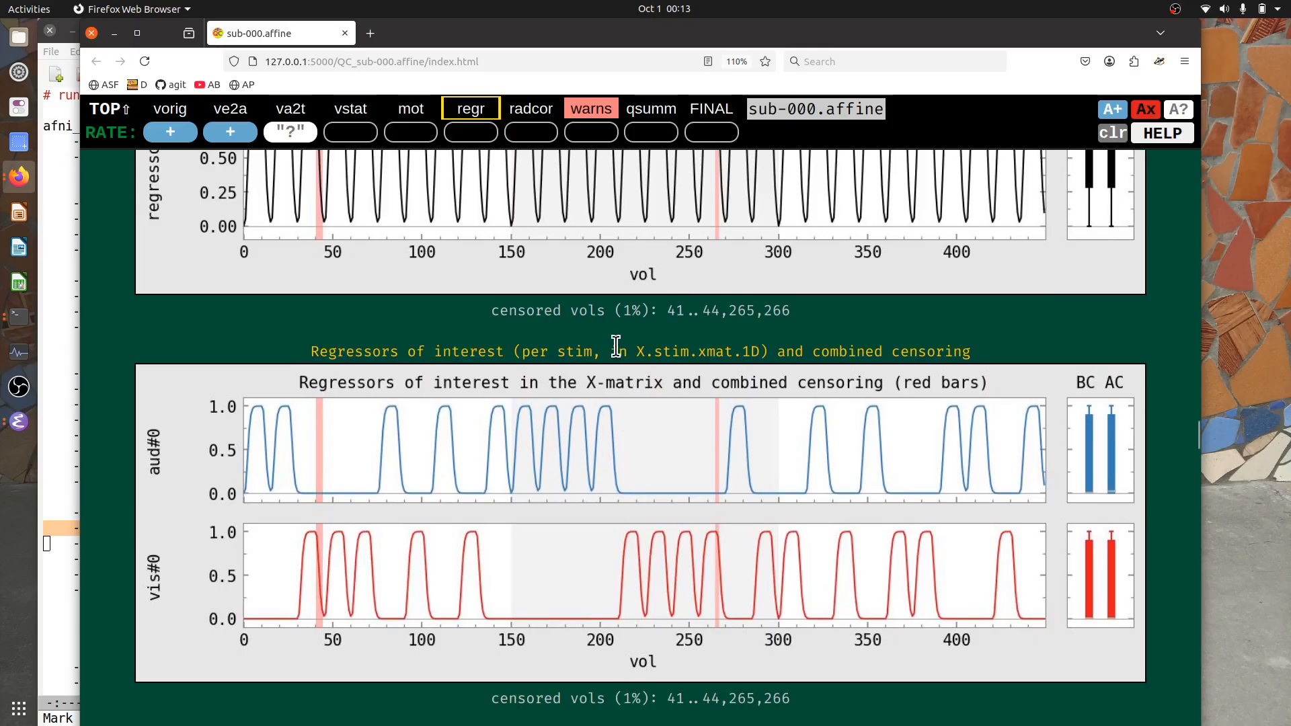
pyautogui.moveTo(634, 352); pyautogui.dragTo(760, 351)
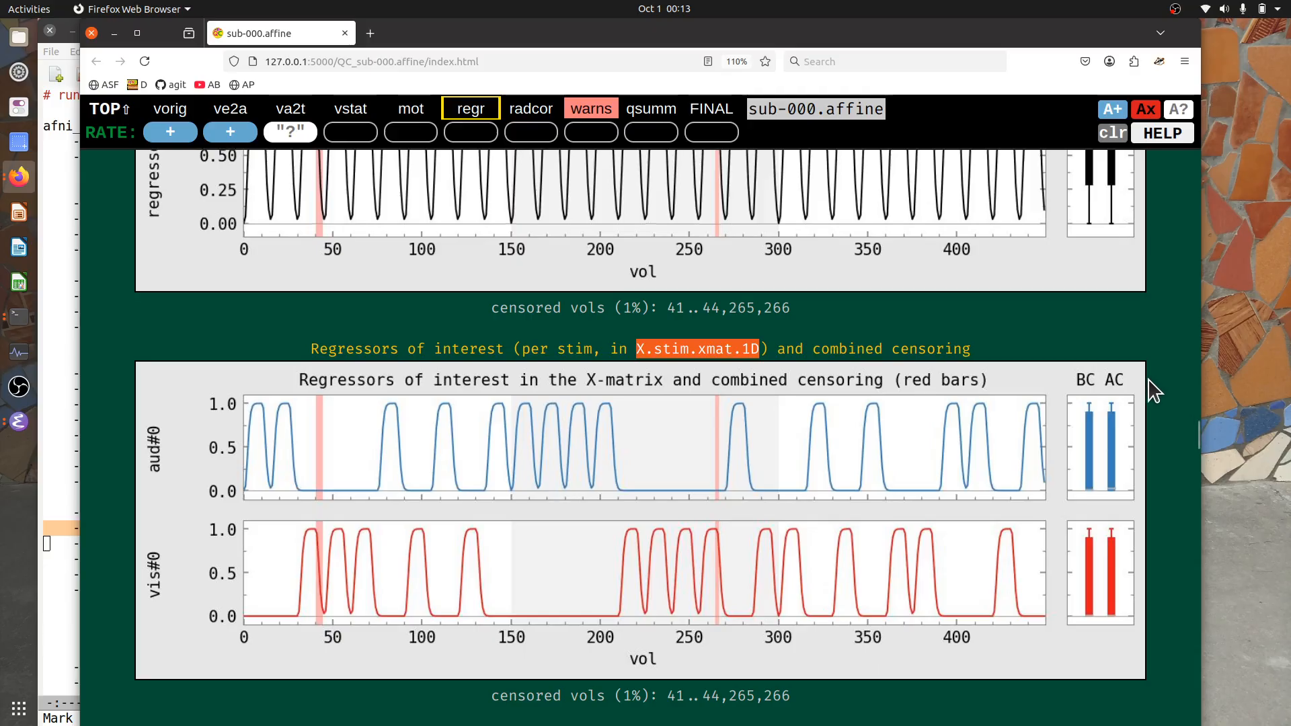
# Examine the summary of degrees of freedom usage, briefly highlighting the word "degrees" in its heading
pyautogui.scroll(-5, 1151, 390)
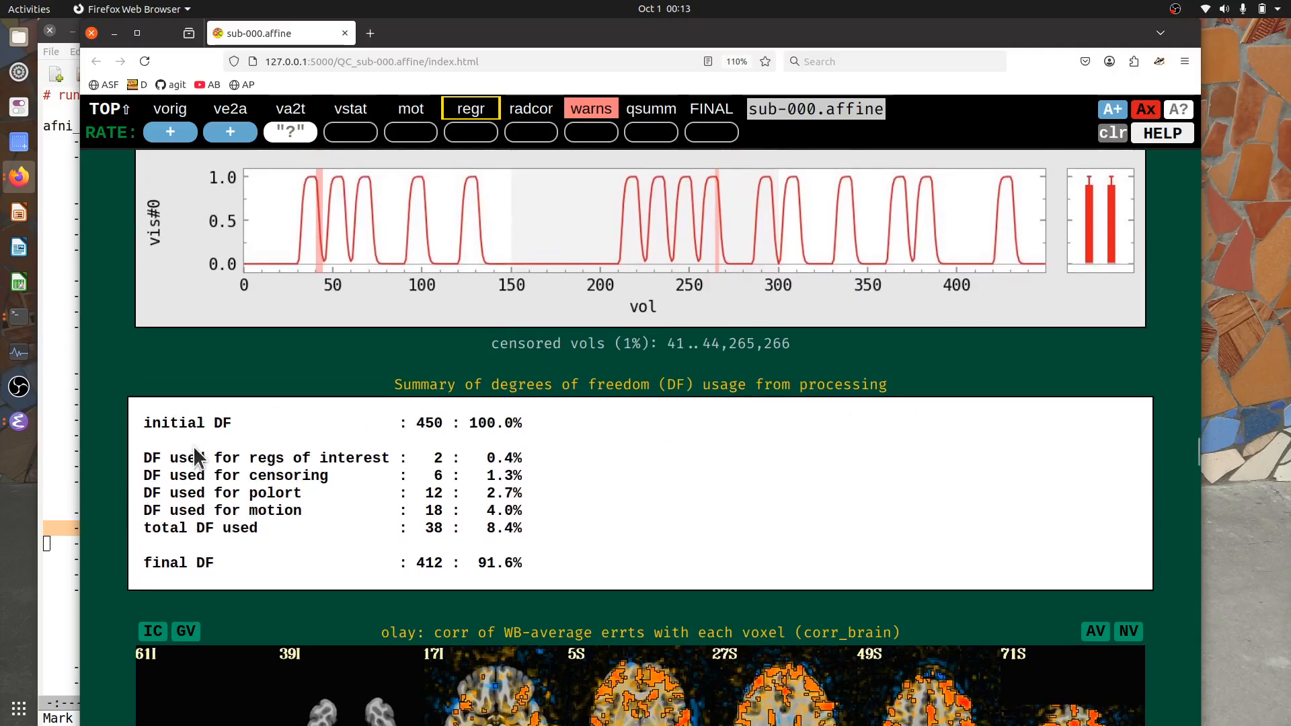
pyautogui.doubleClick(501, 384)
pyautogui.scroll(-3, 578, 246)
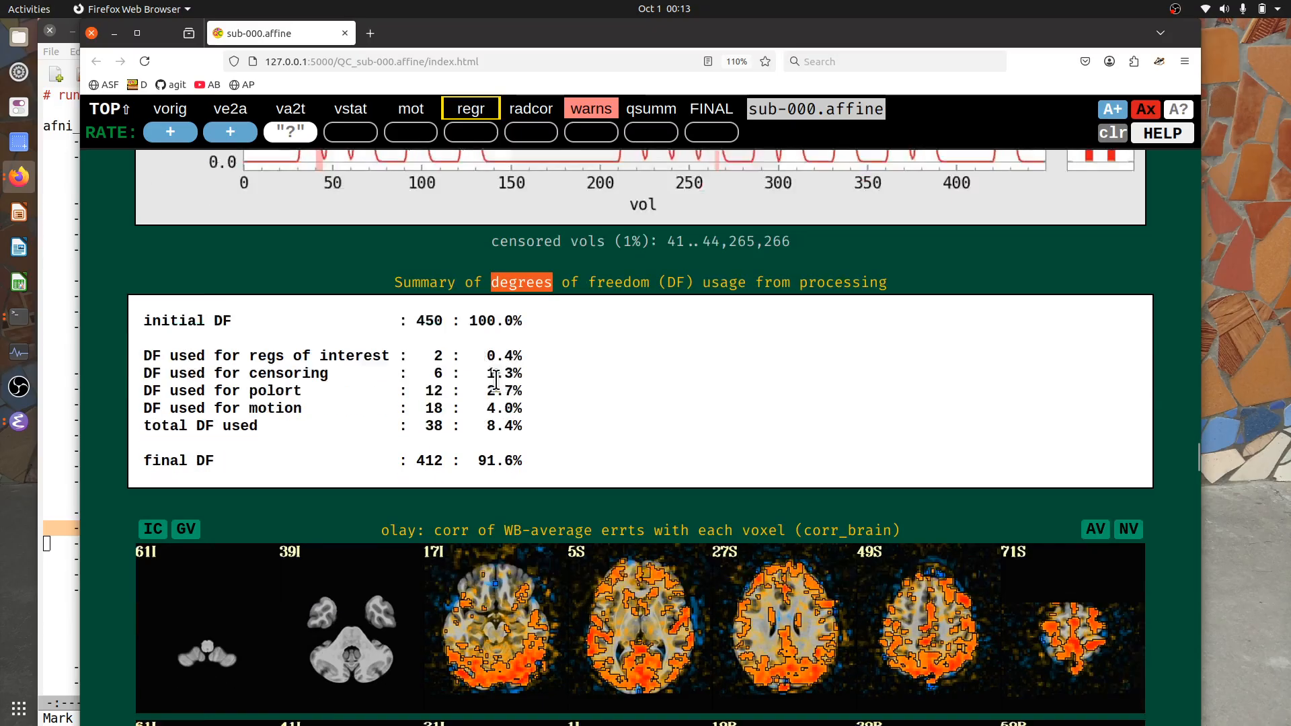
pyautogui.click(361, 199)
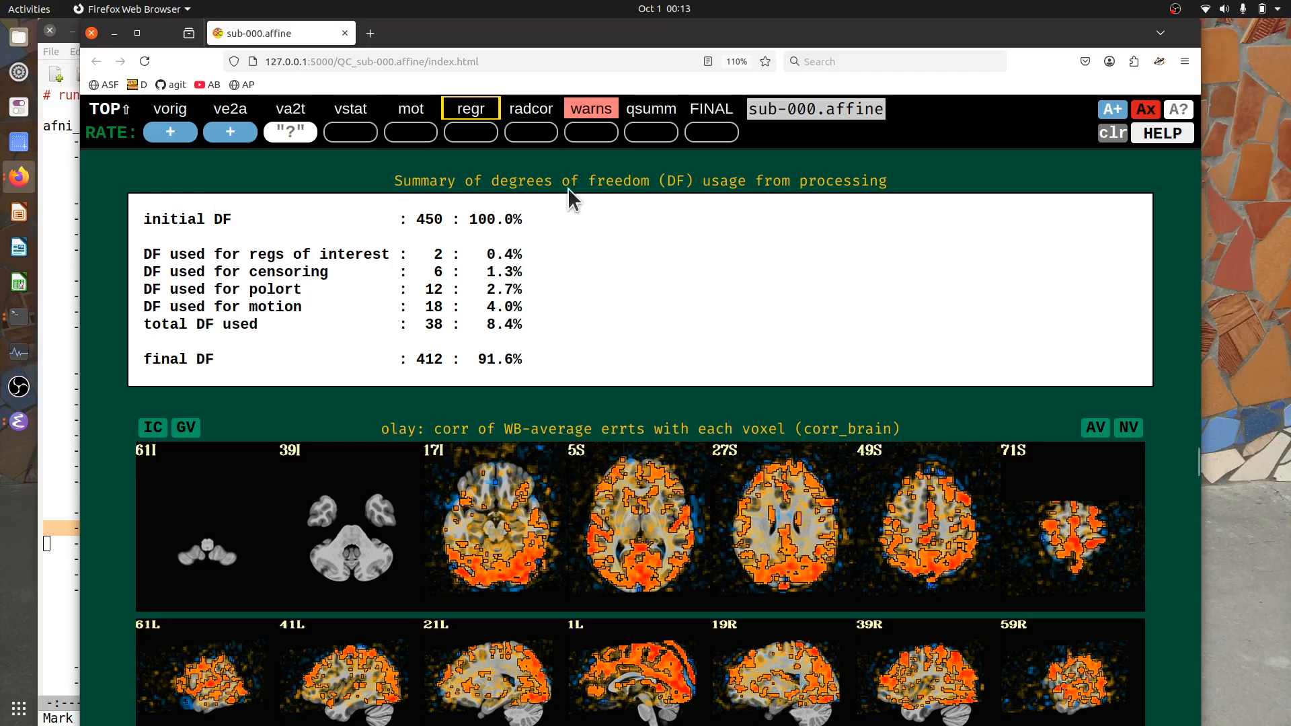
# Highlight the initial DF count, and the label and count for regressors of interest, comparing them with the per-stimulus plots
pyautogui.moveTo(411, 219); pyautogui.dragTo(451, 219)
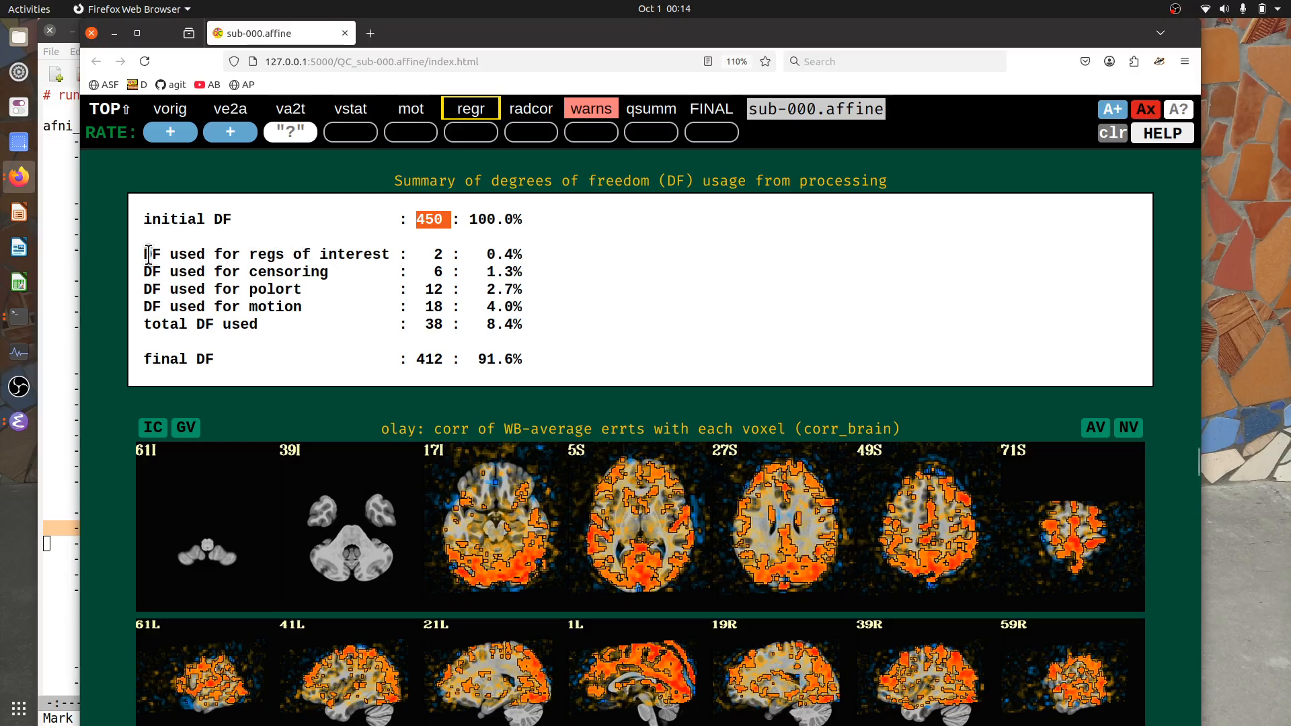
pyautogui.moveTo(144, 254); pyautogui.dragTo(466, 247)
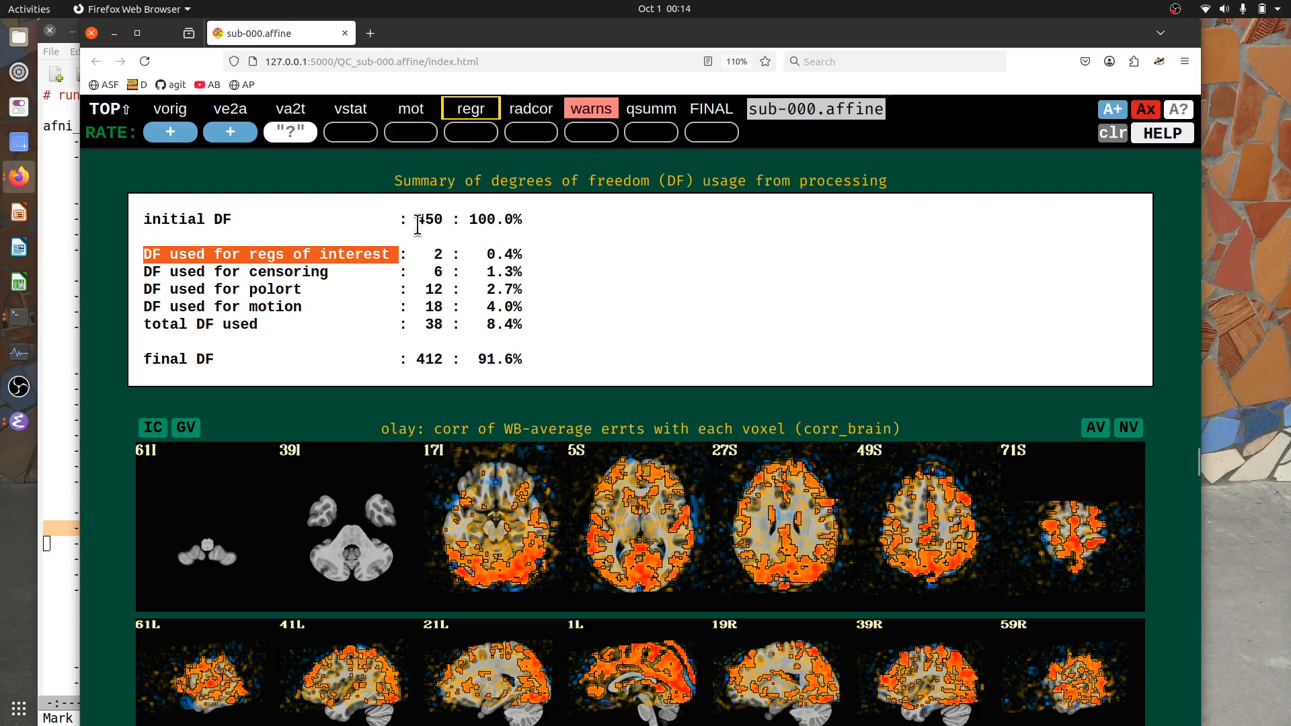
pyautogui.scroll(5, 417, 232)
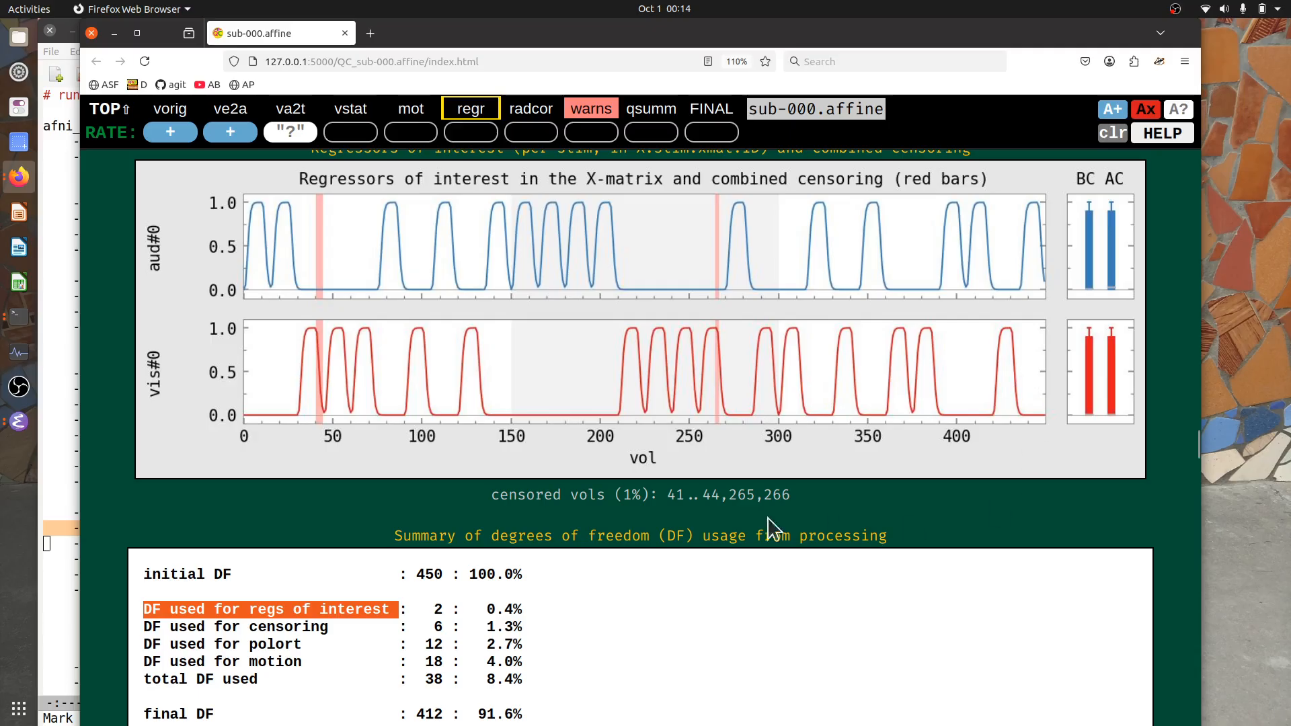
pyautogui.scroll(-3, 766, 524)
pyautogui.moveTo(431, 431); pyautogui.dragTo(445, 433)
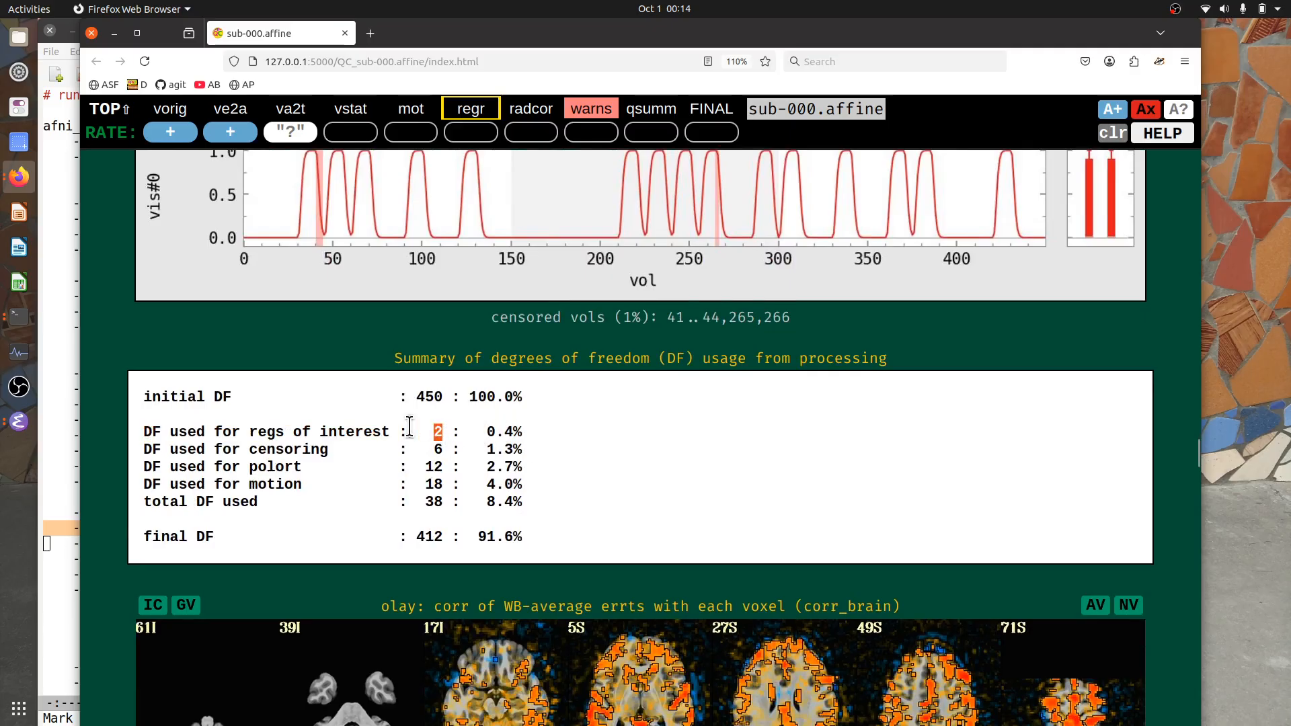
# Highlight the full "DF used for censoring" row in the degrees of freedom summary
pyautogui.moveTo(152, 449); pyautogui.dragTo(321, 446)
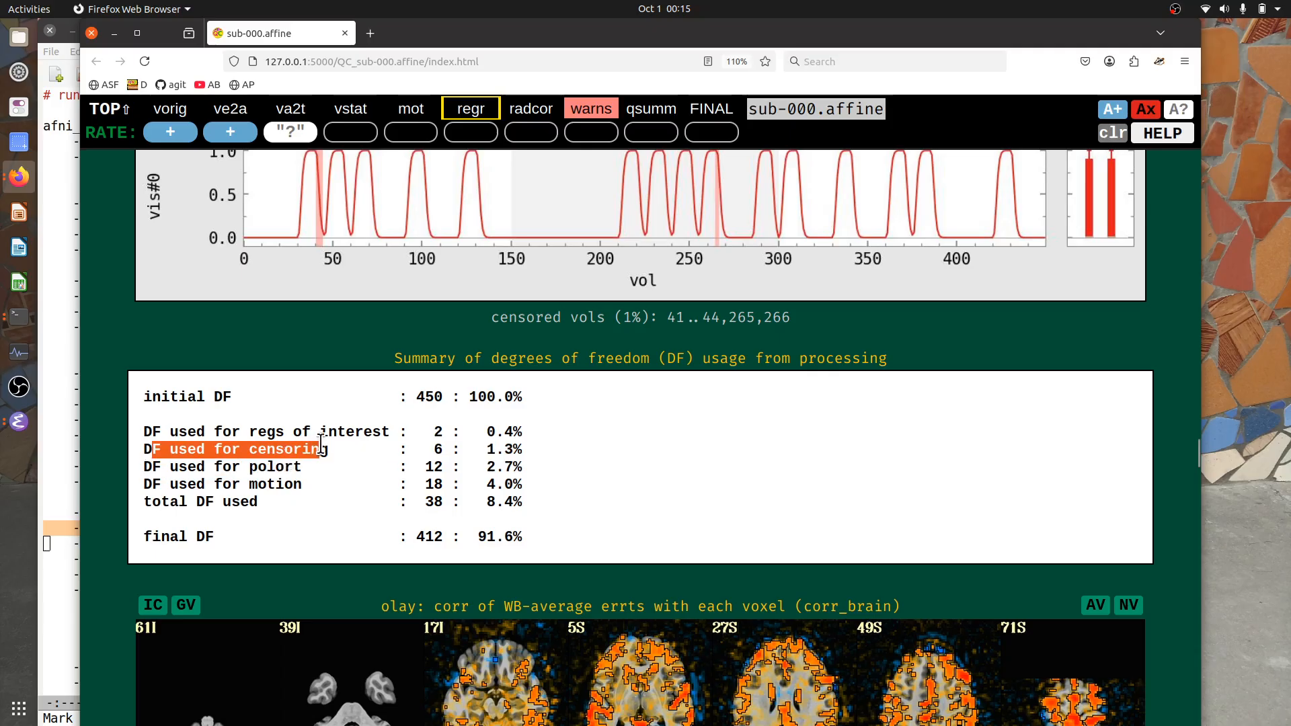
pyautogui.click(324, 445)
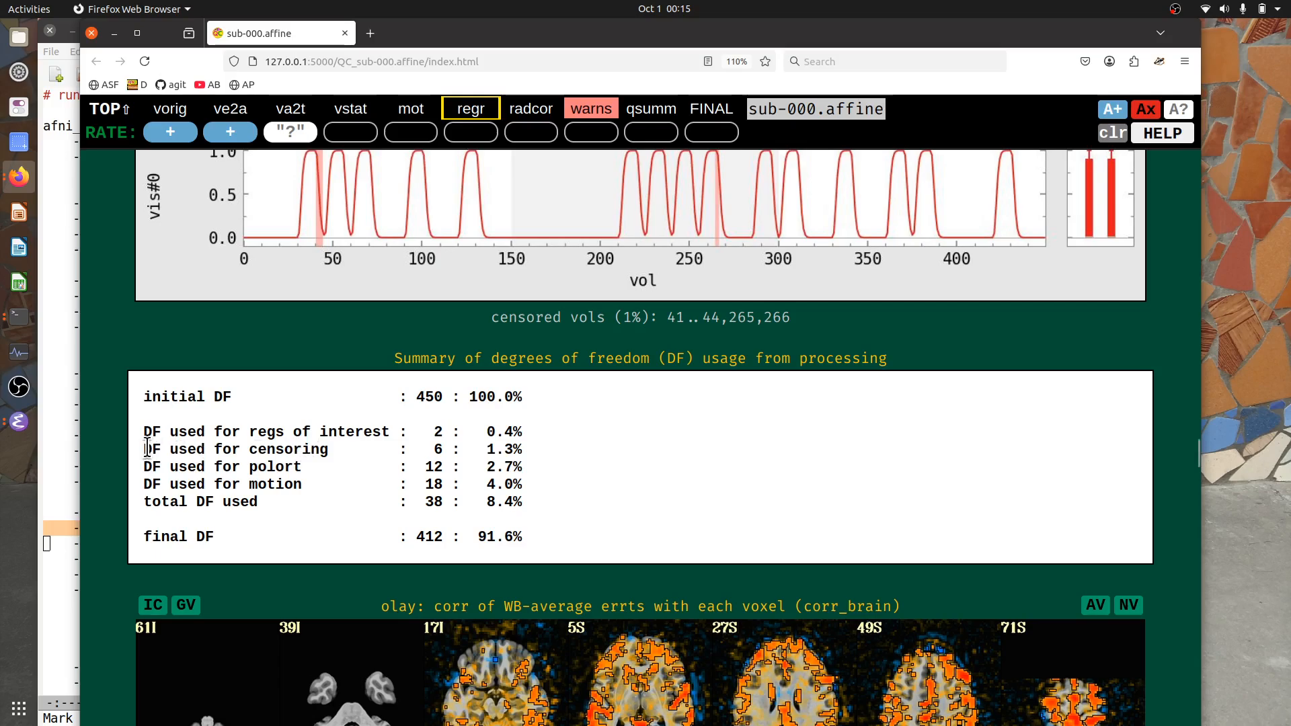
pyautogui.moveTo(139, 445); pyautogui.dragTo(523, 447)
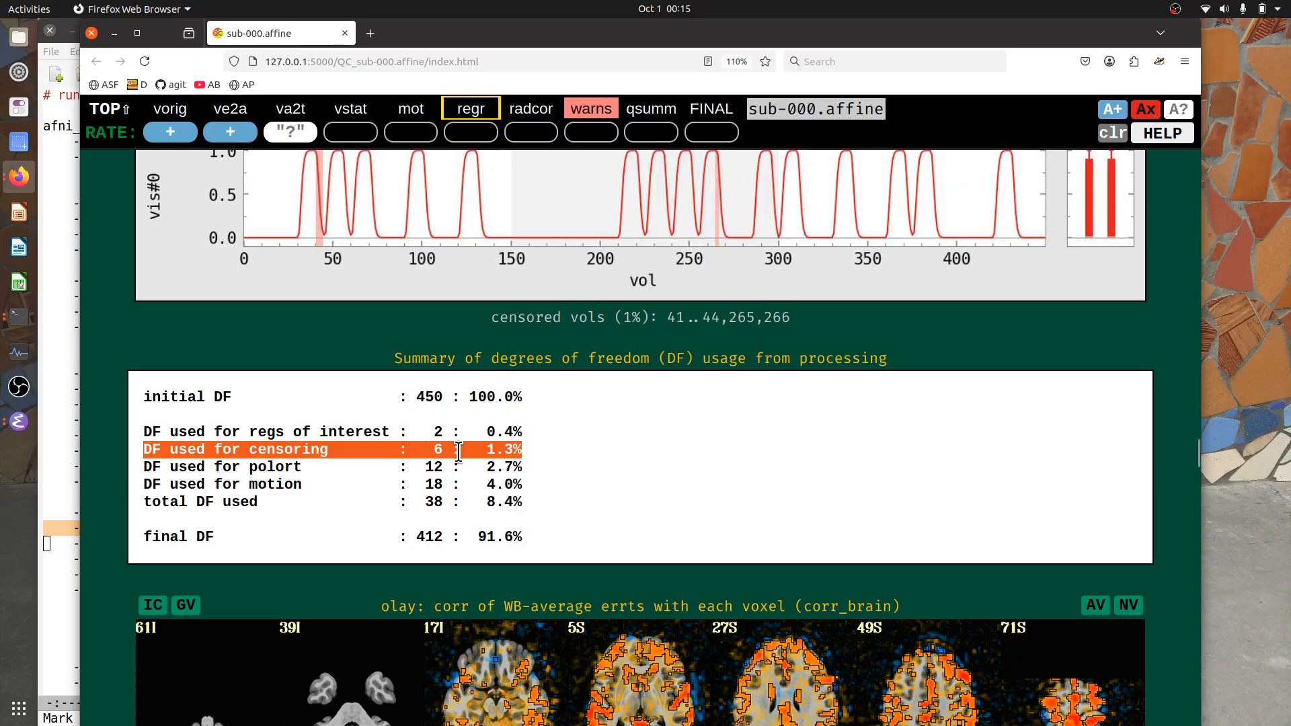
pyautogui.click(483, 447)
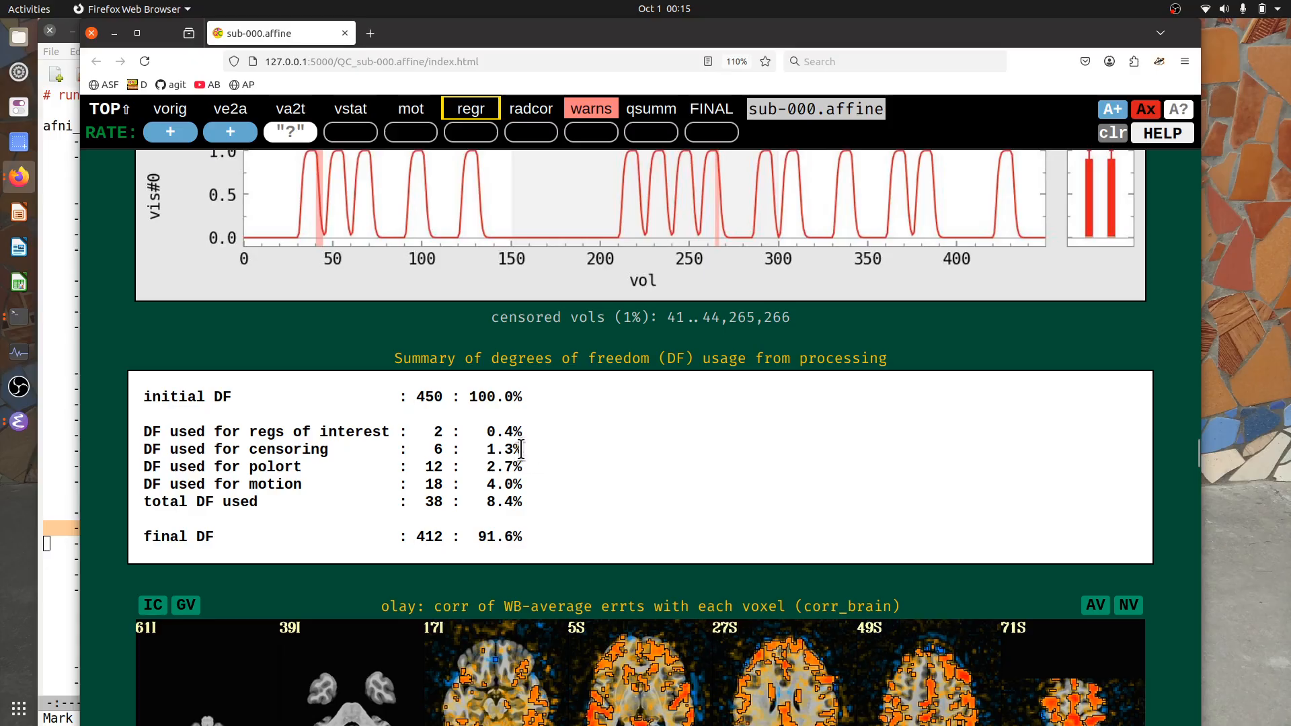
pyautogui.moveTo(527, 445); pyautogui.dragTo(138, 444)
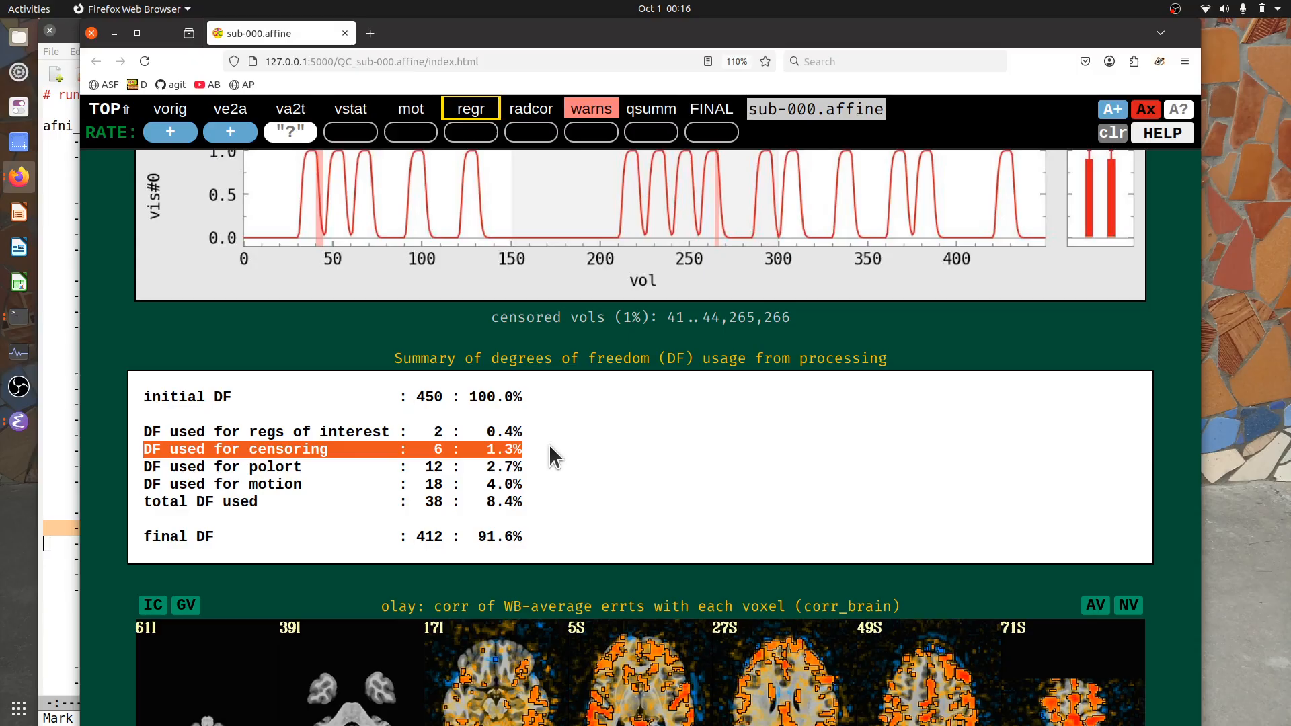
# Highlight the "DF used for polort" row, followed by its count and its percentage
pyautogui.click(181, 466)
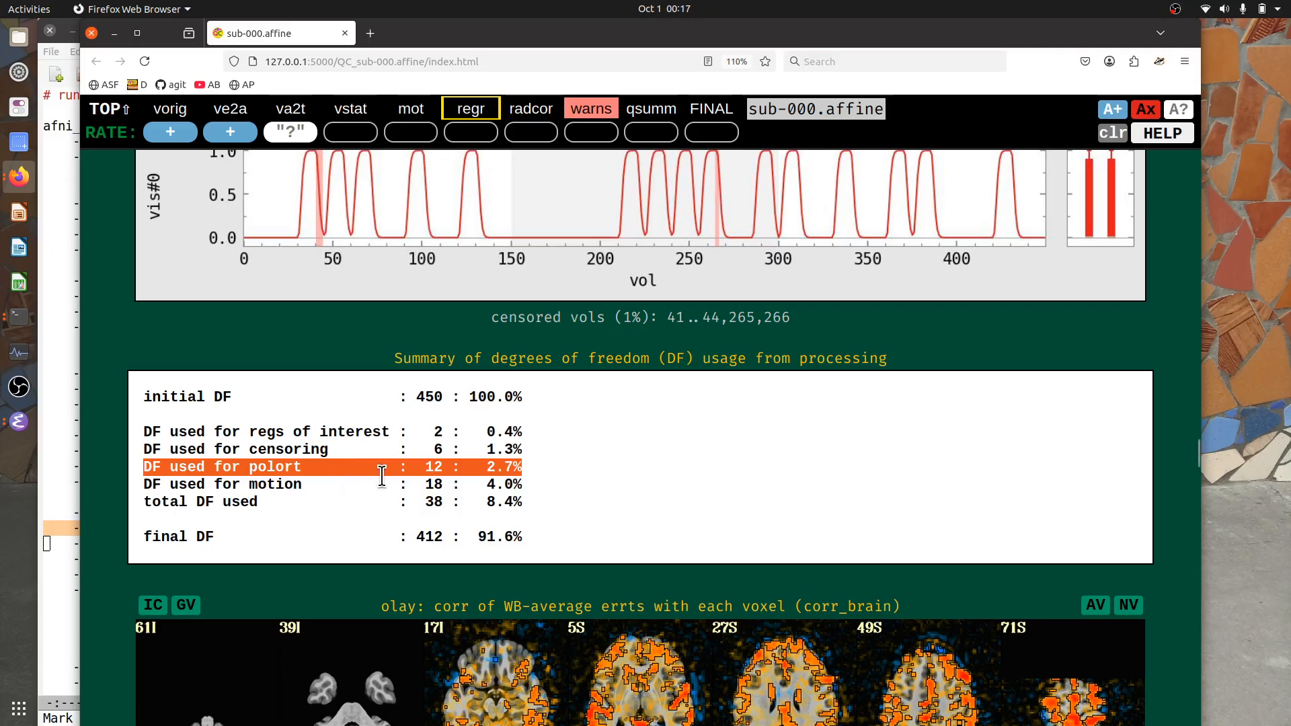
pyautogui.click(368, 466)
pyautogui.doubleClick(434, 466)
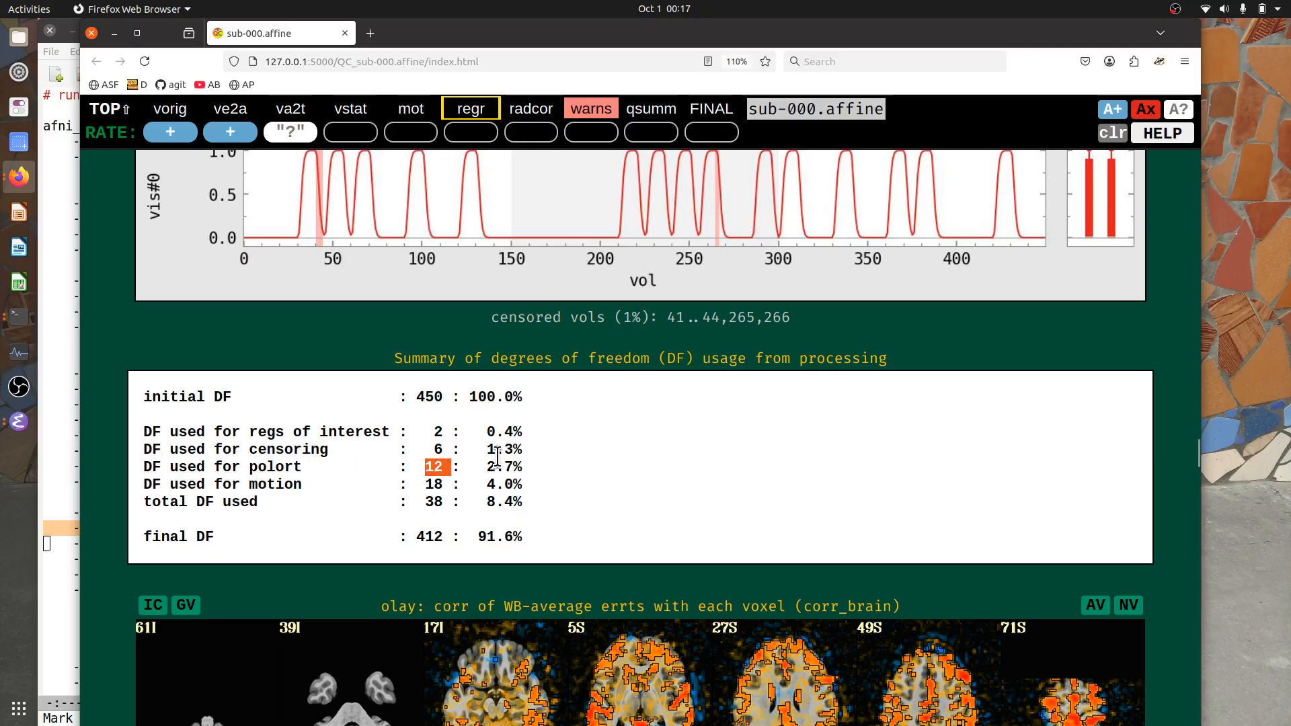
pyautogui.moveTo(487, 469); pyautogui.dragTo(521, 466)
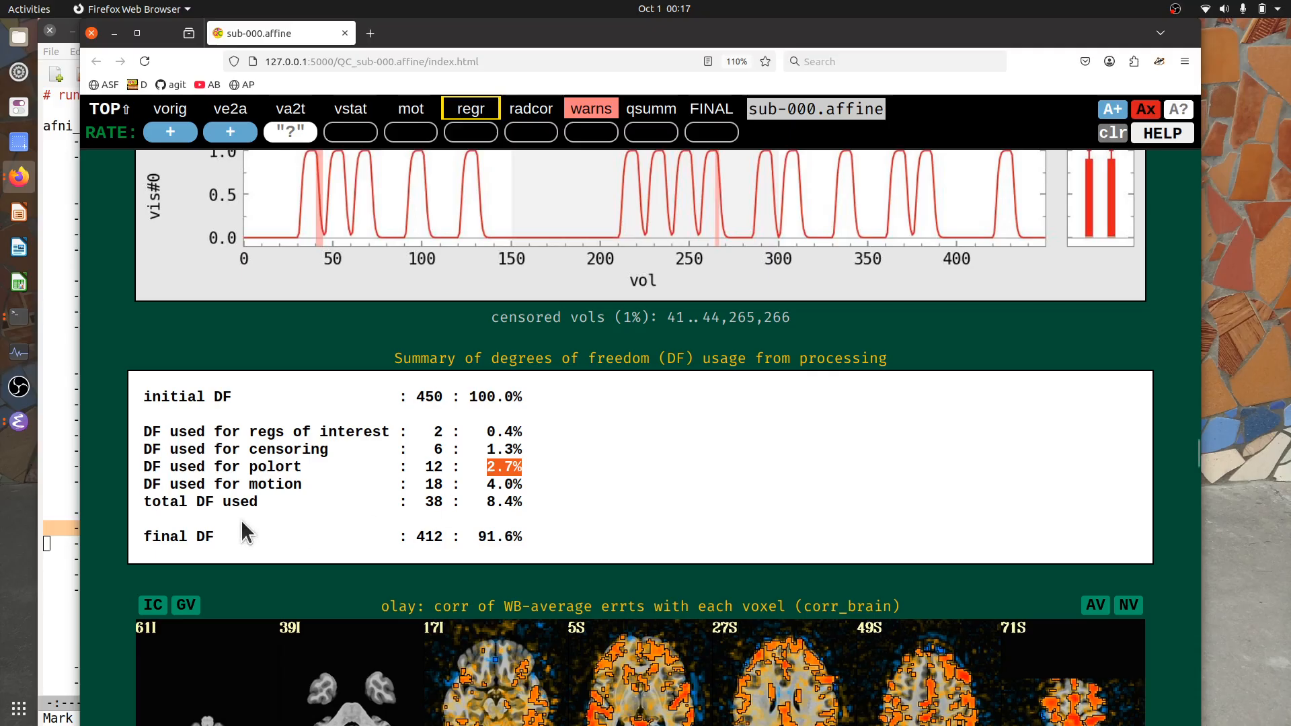
# Highlight "motion" in the DF summary and examine the six volume registration motion parameter plots in the mot section
pyautogui.moveTo(247, 484); pyautogui.dragTo(301, 484)
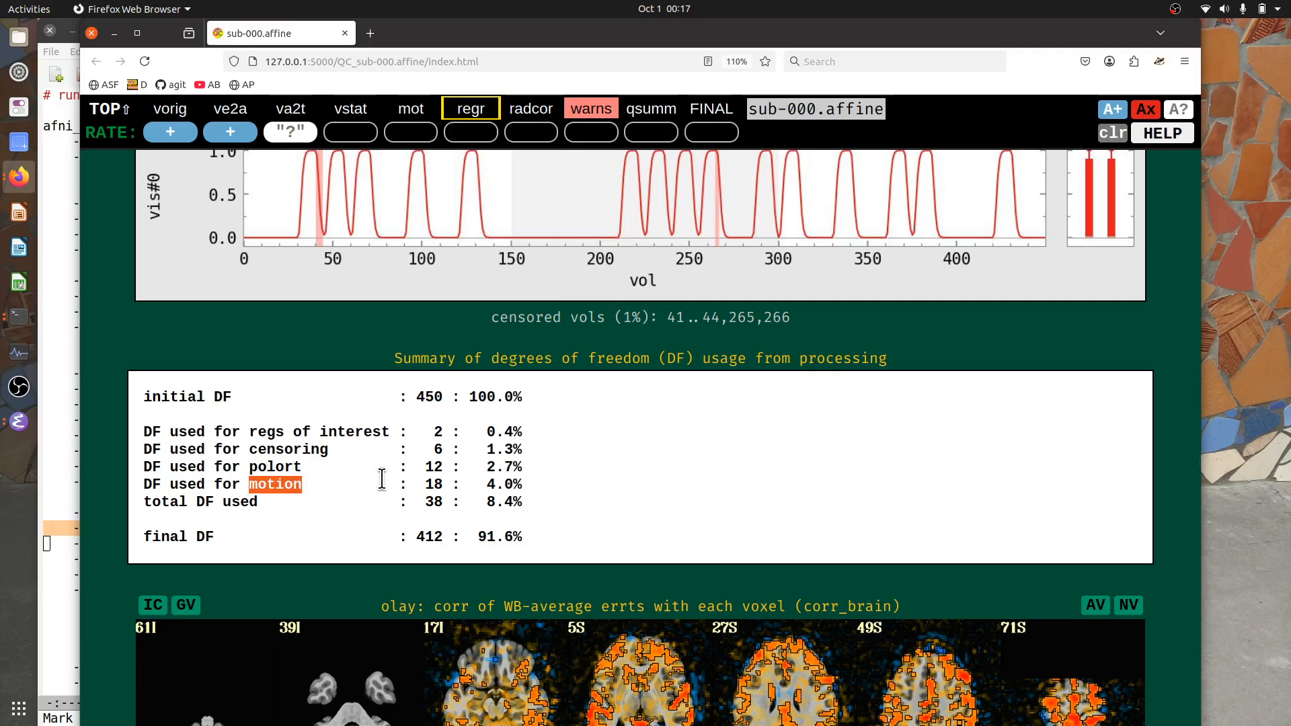
pyautogui.click(411, 109)
pyautogui.scroll(-6, 614, 256)
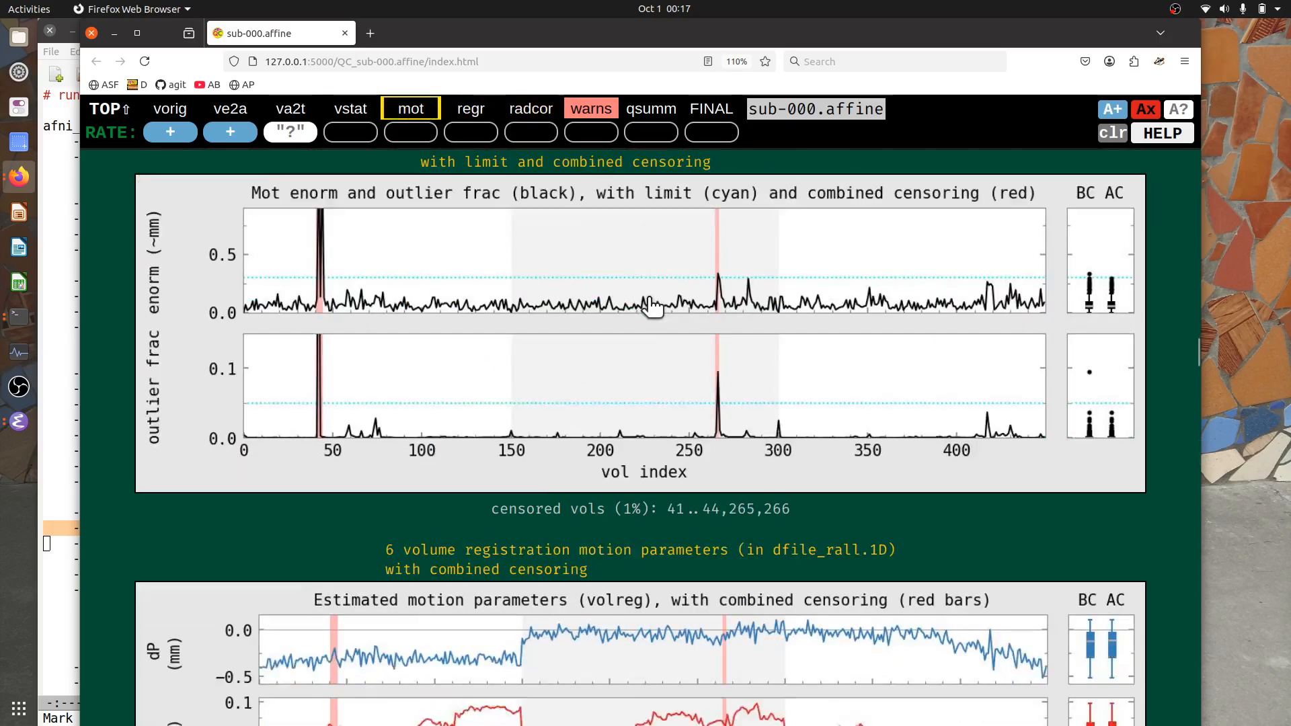
pyautogui.scroll(-2, 412, 291)
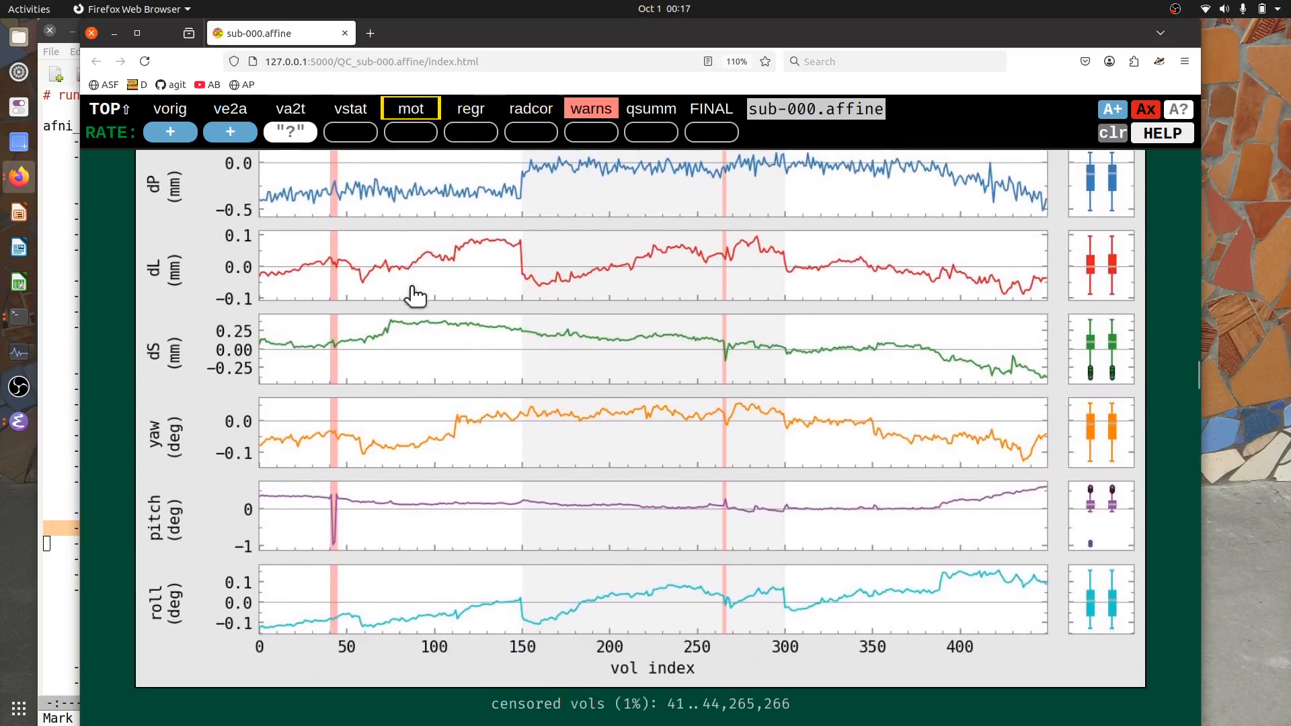
pyautogui.scroll(2, 357, 326)
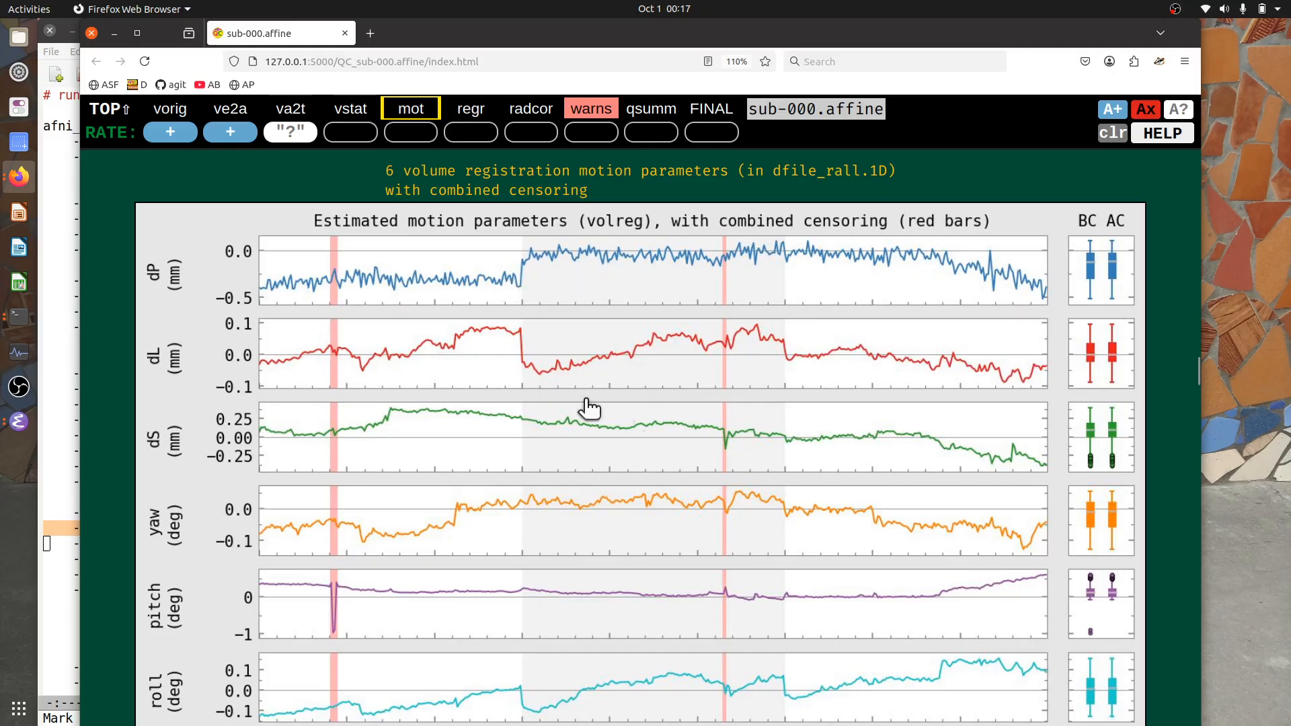
# Move the browser window aside, switch to do_21_ap_affine.tcsh in Emacs and highlight the -regress_motion_per_run option line
pyautogui.moveTo(481, 39); pyautogui.dragTo(571, 39)
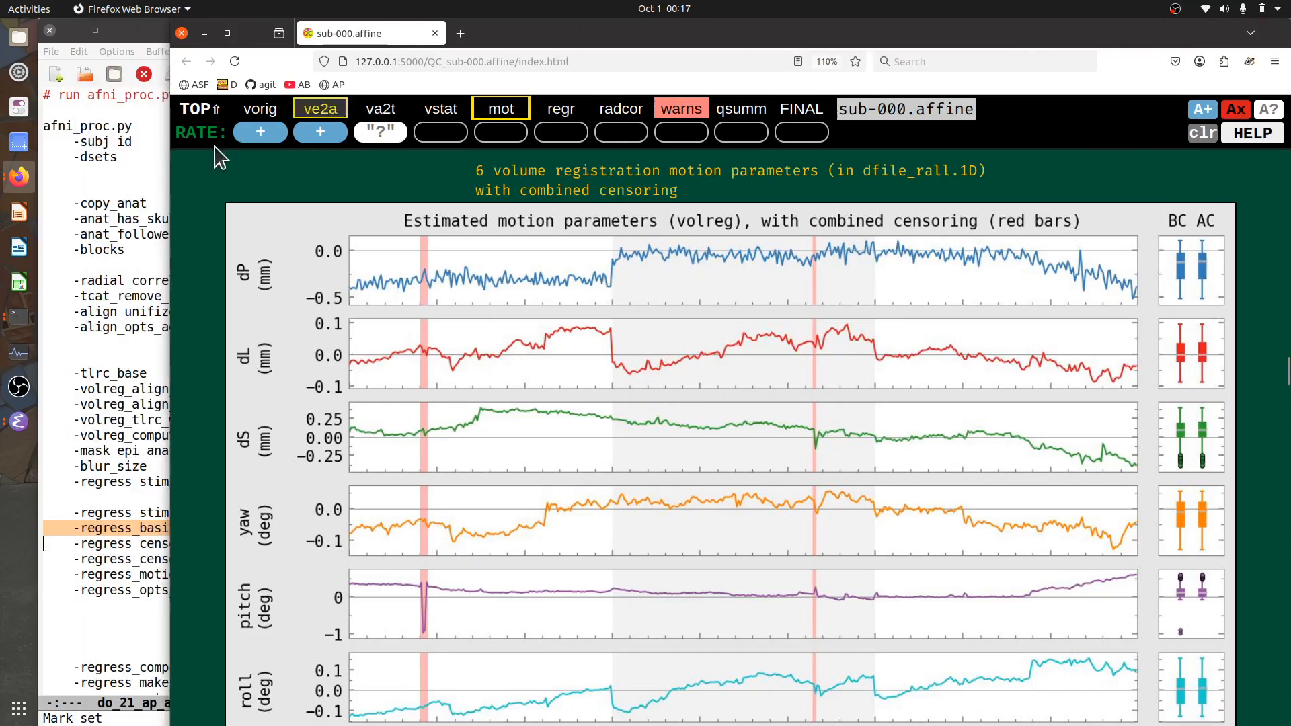
pyautogui.click(125, 249)
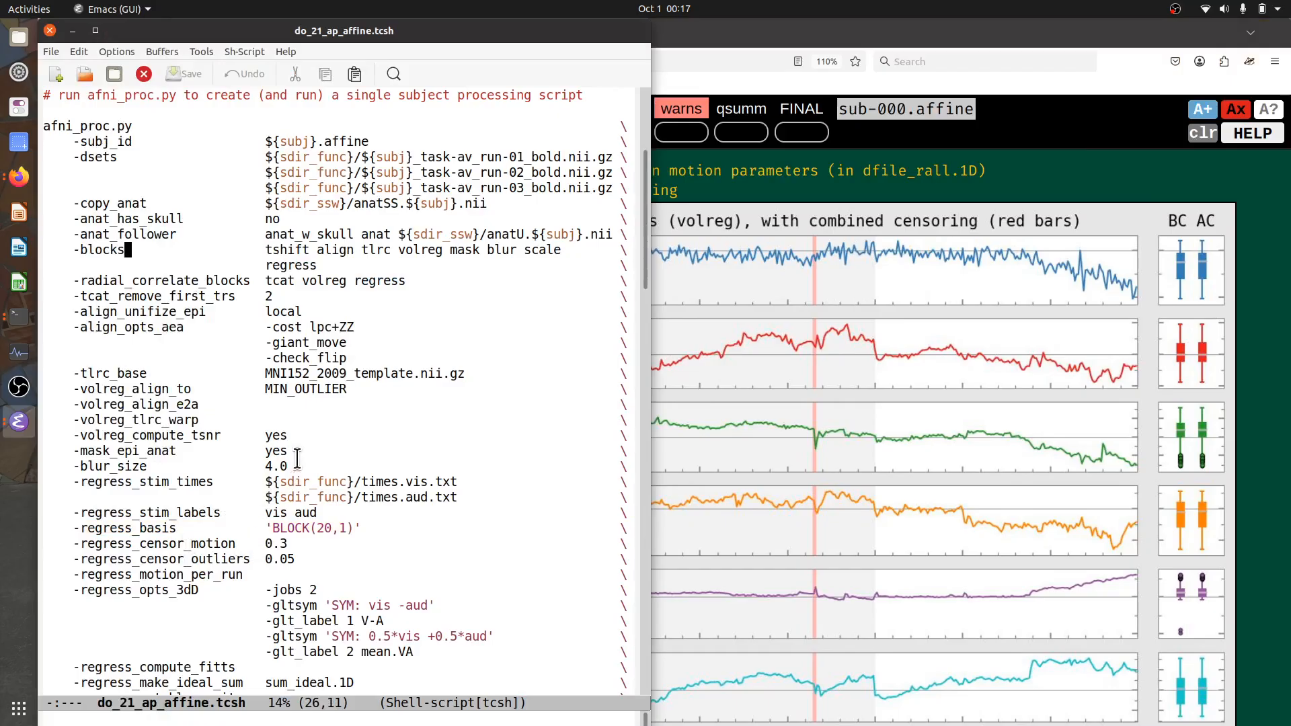
pyautogui.scroll(-1, 302, 605)
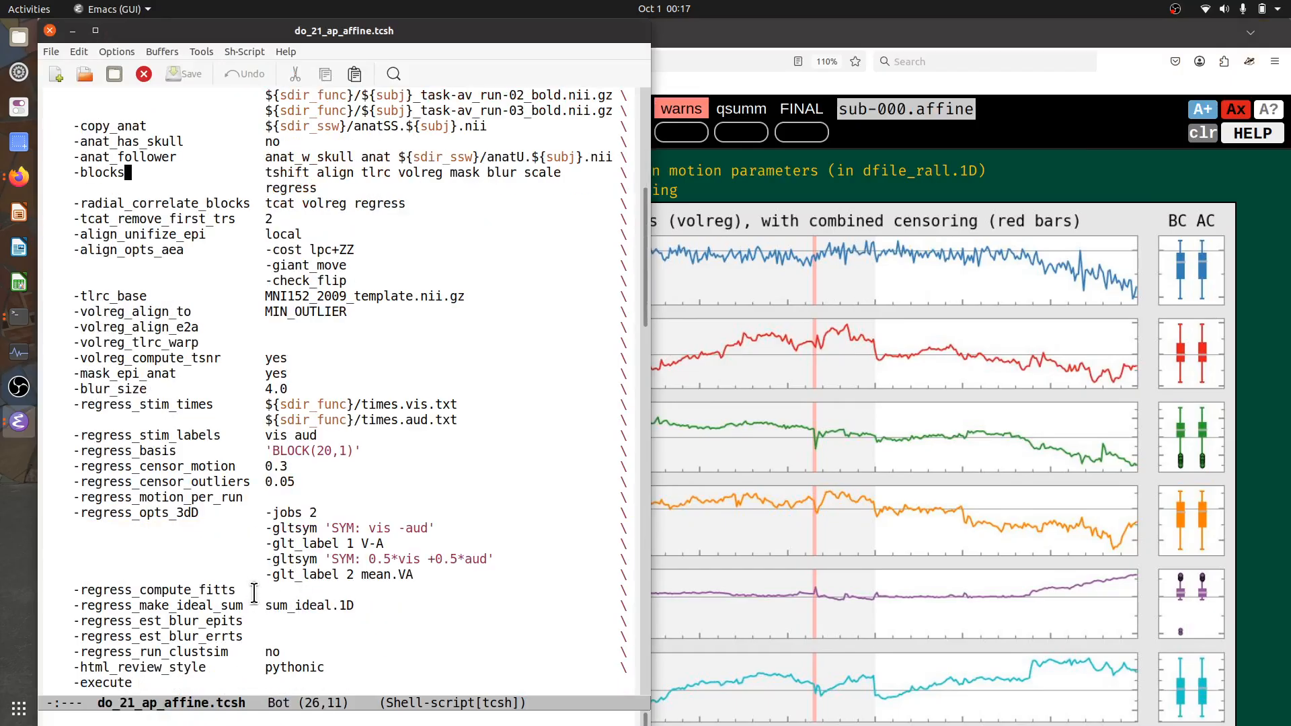
pyautogui.tripleClick(277, 497)
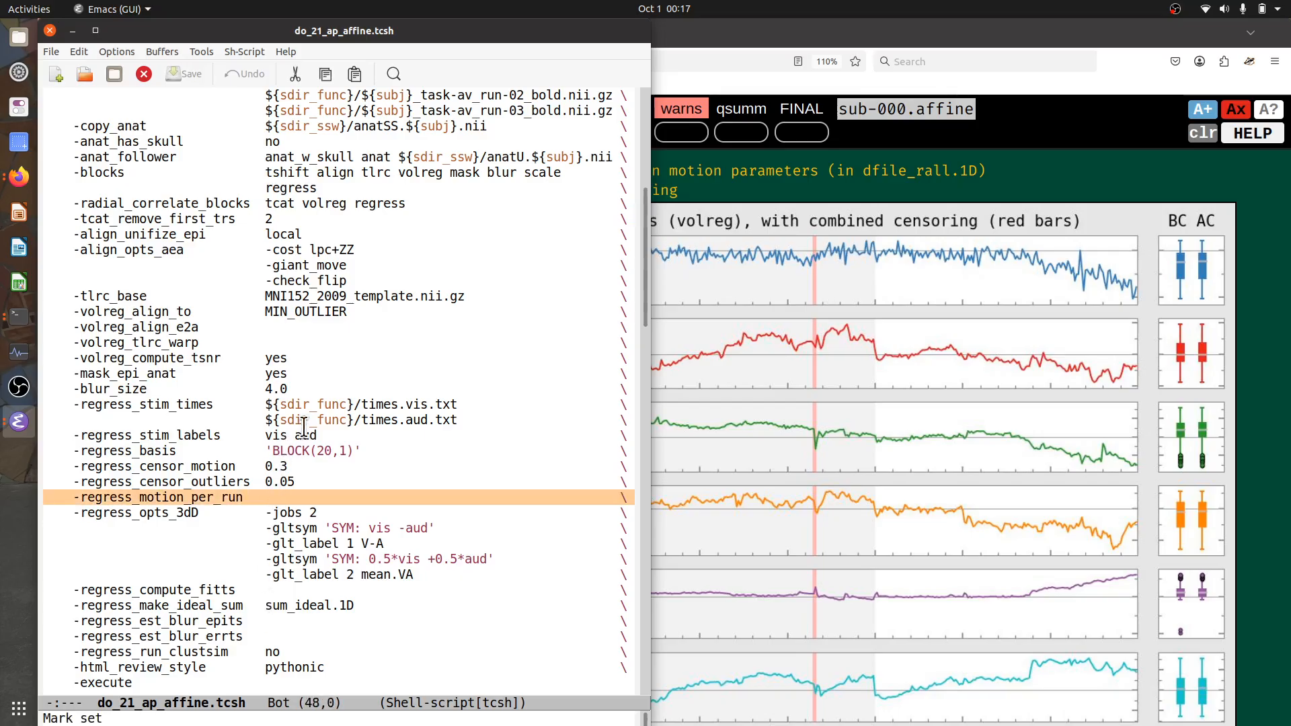
# Switch back to the QC report in Firefox and highlight the motion count in the regr section's degrees of freedom summary
pyautogui.click(714, 197)
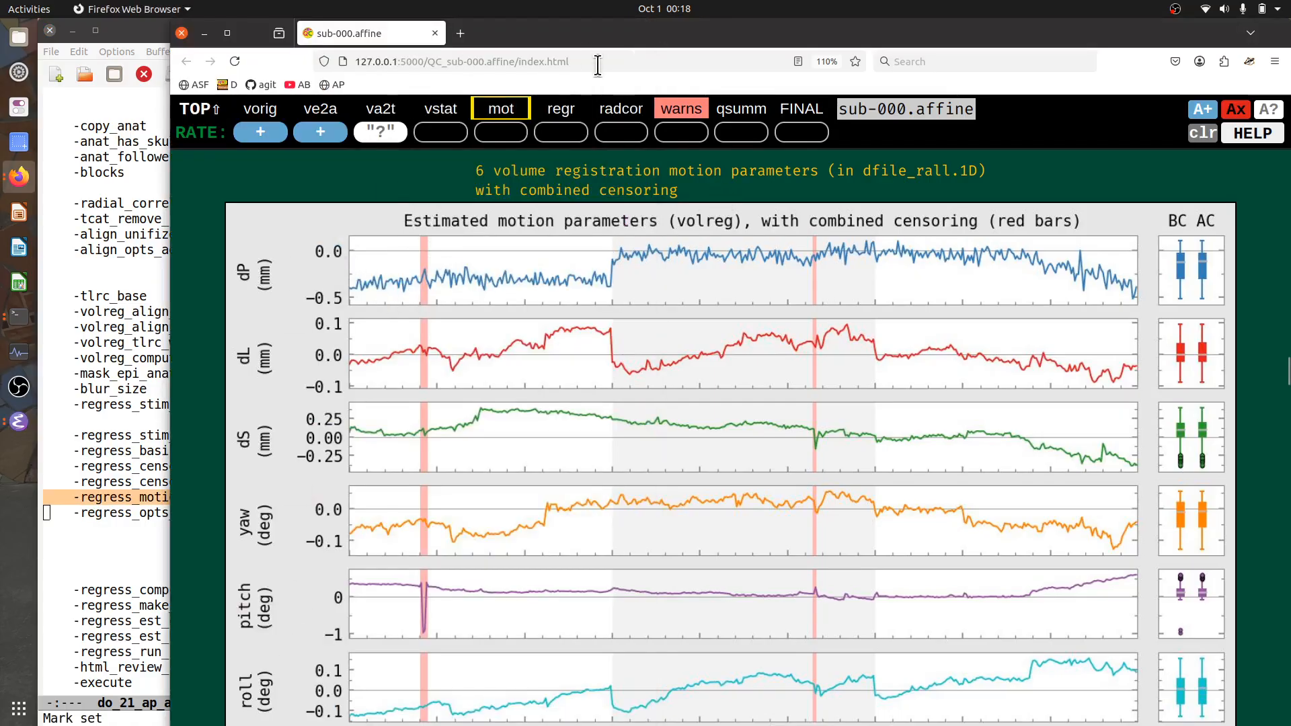
pyautogui.click(562, 109)
pyautogui.scroll(-5, 628, 370)
pyautogui.scroll(-5, 627, 370)
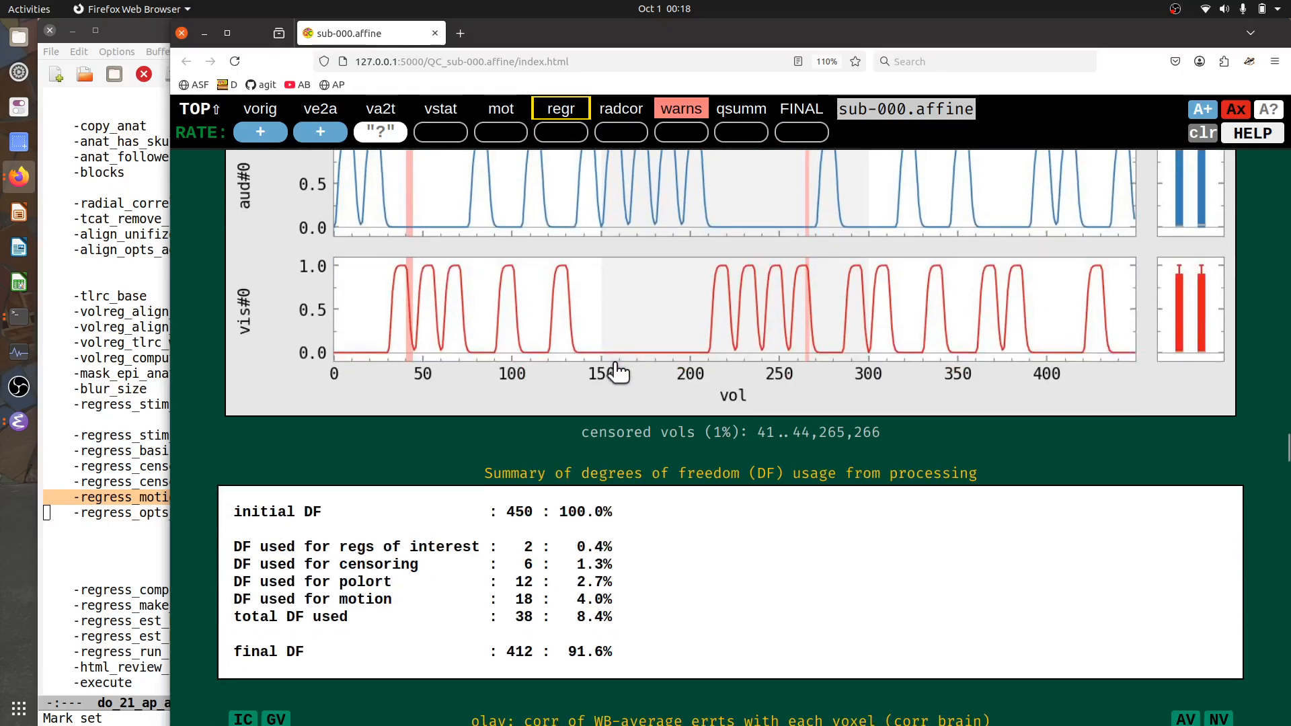
pyautogui.moveTo(515, 421); pyautogui.dragTo(536, 422)
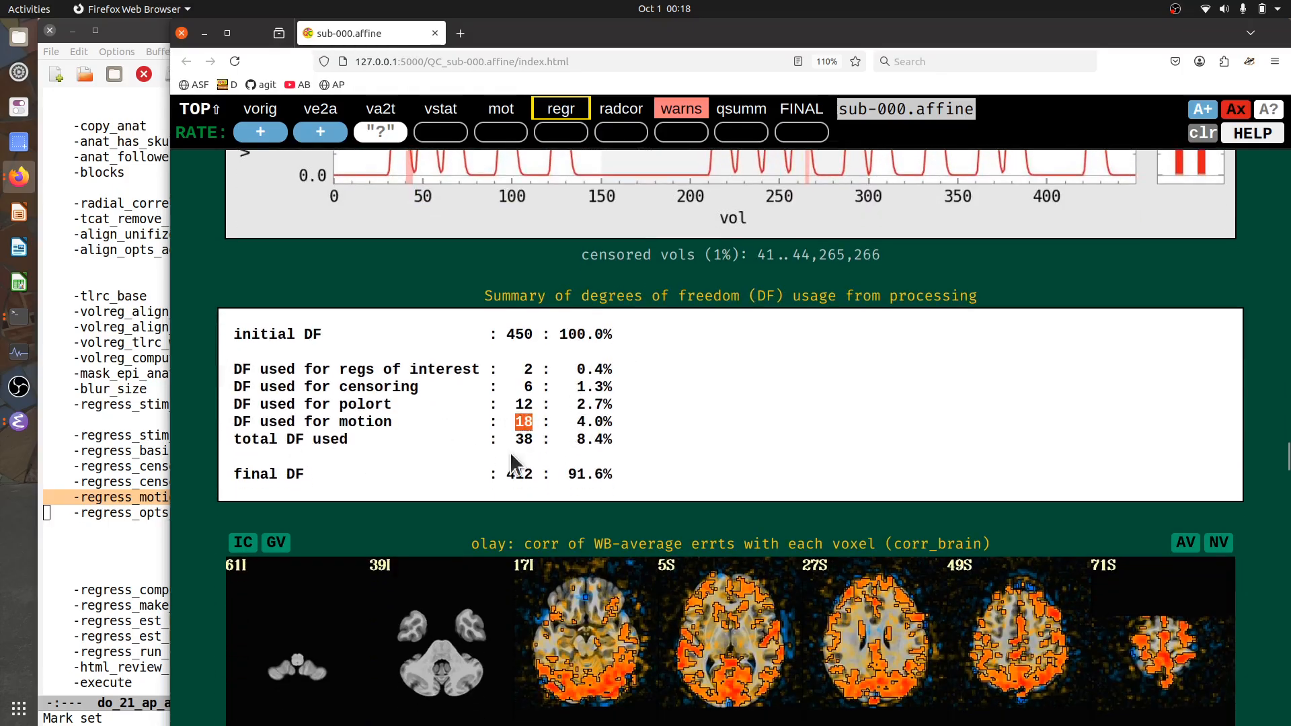
# Highlight the count and percentage of "total DF used", followed by the whole DF summary, and clear the selection
pyautogui.moveTo(515, 439); pyautogui.dragTo(615, 444)
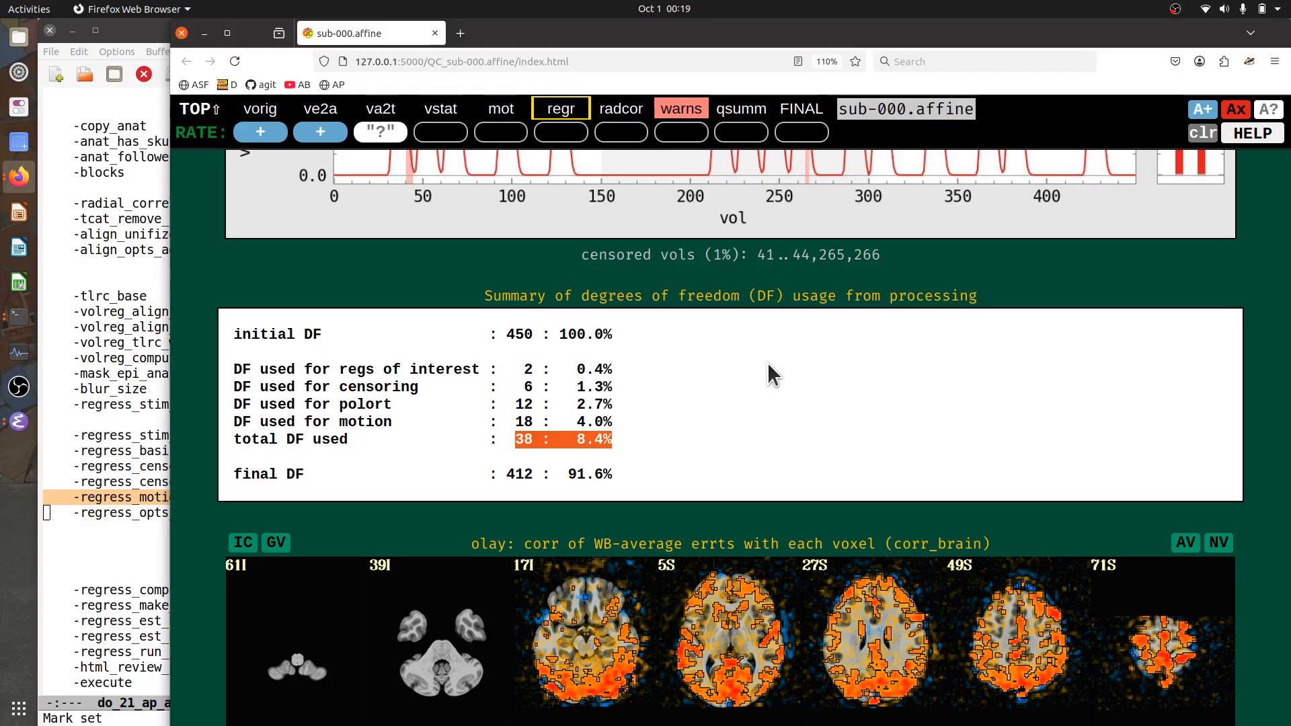
pyautogui.moveTo(234, 329); pyautogui.dragTo(614, 473)
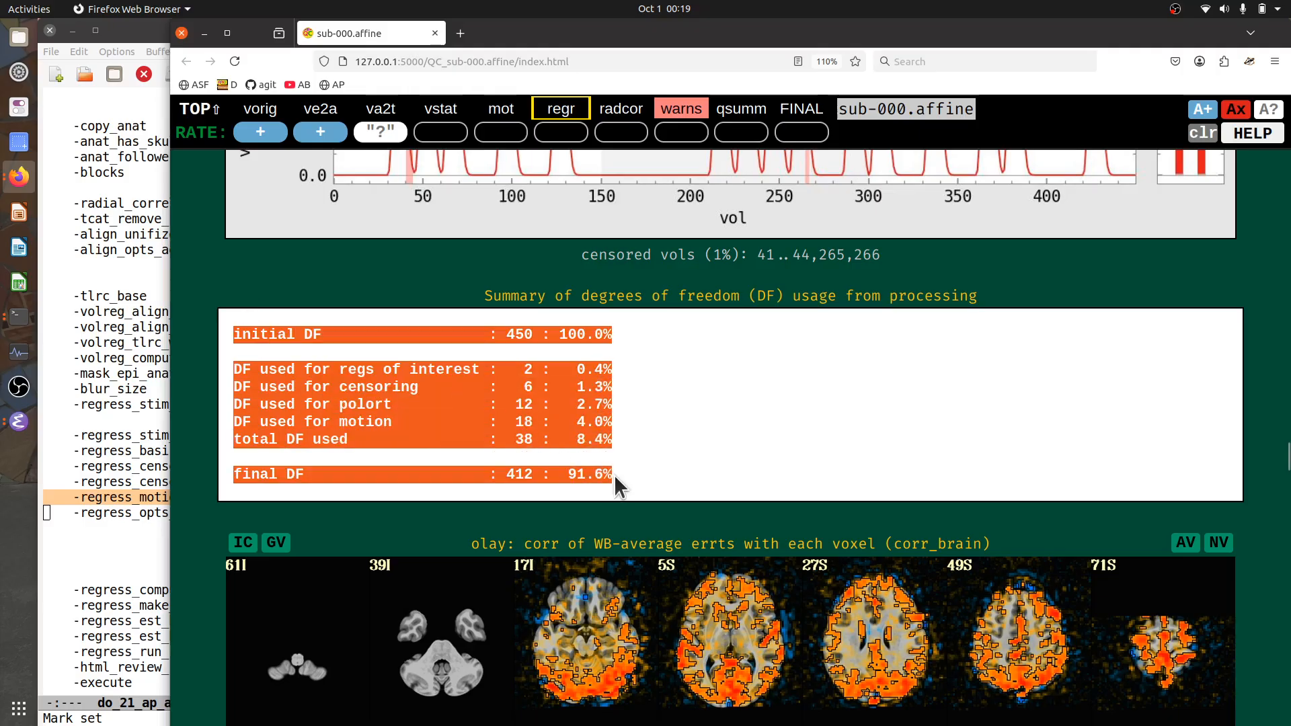
pyautogui.click(659, 469)
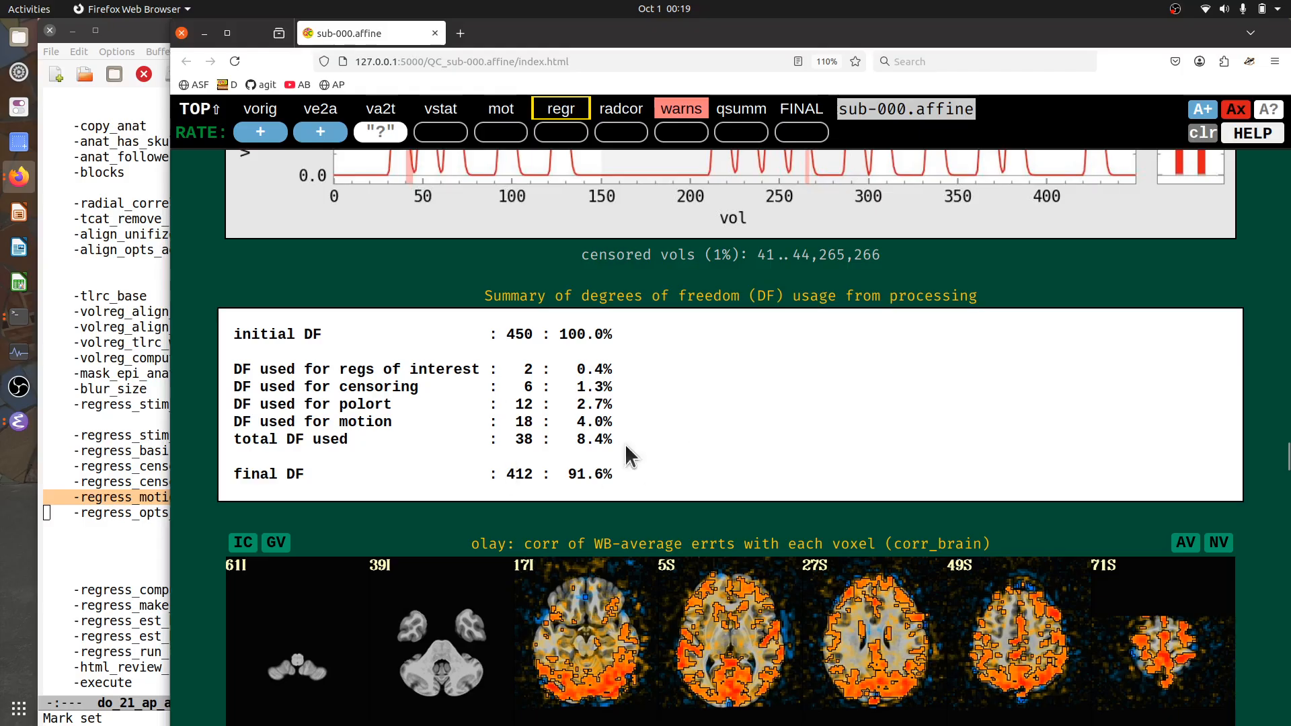
# Examine the corr_brain correlation maps and the TSNR images from r01 after volreg below the DF summary
pyautogui.scroll(-4, 751, 417)
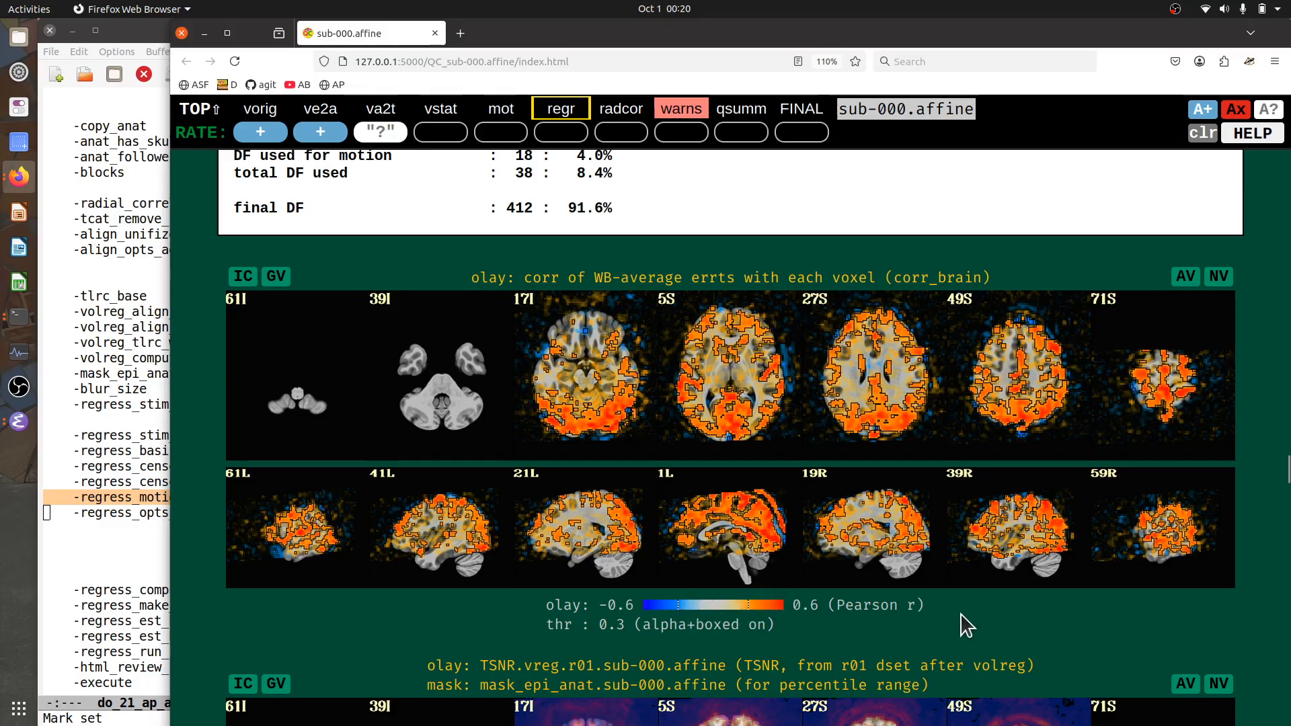
pyautogui.scroll(-6, 975, 614)
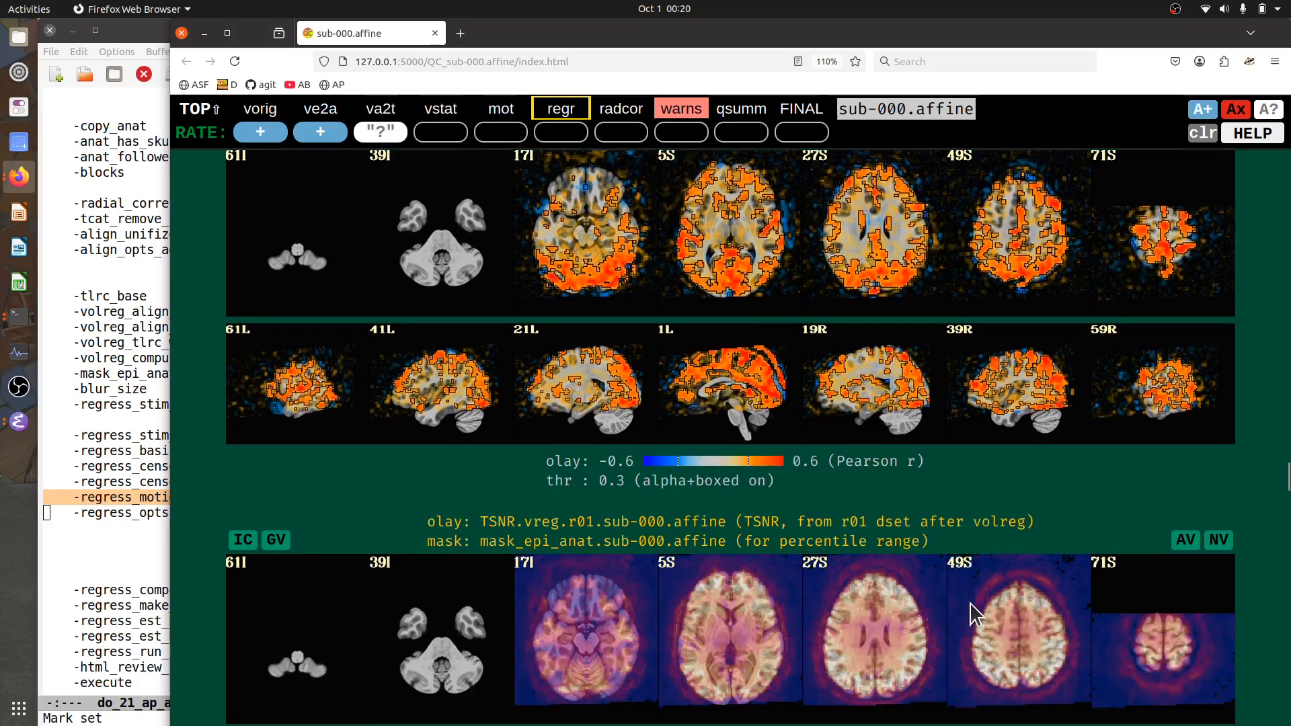
pyautogui.scroll(-1, 1058, 597)
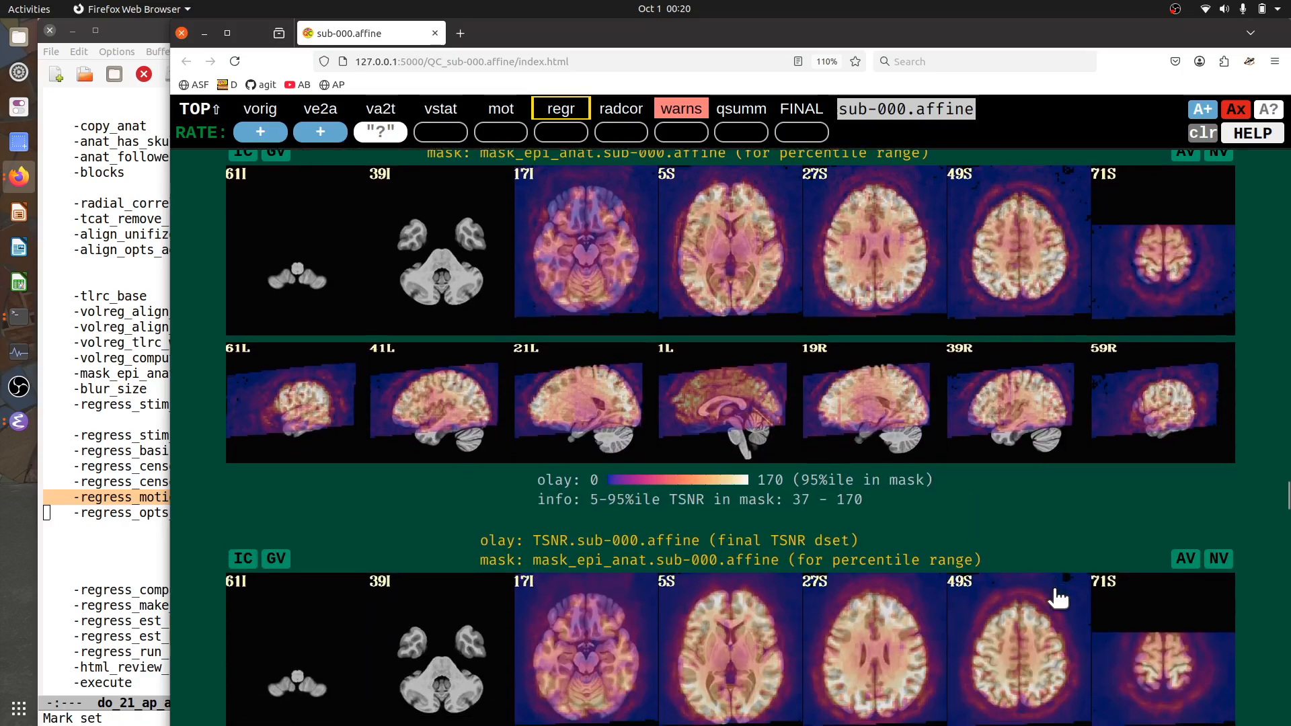
pyautogui.scroll(2, 1058, 597)
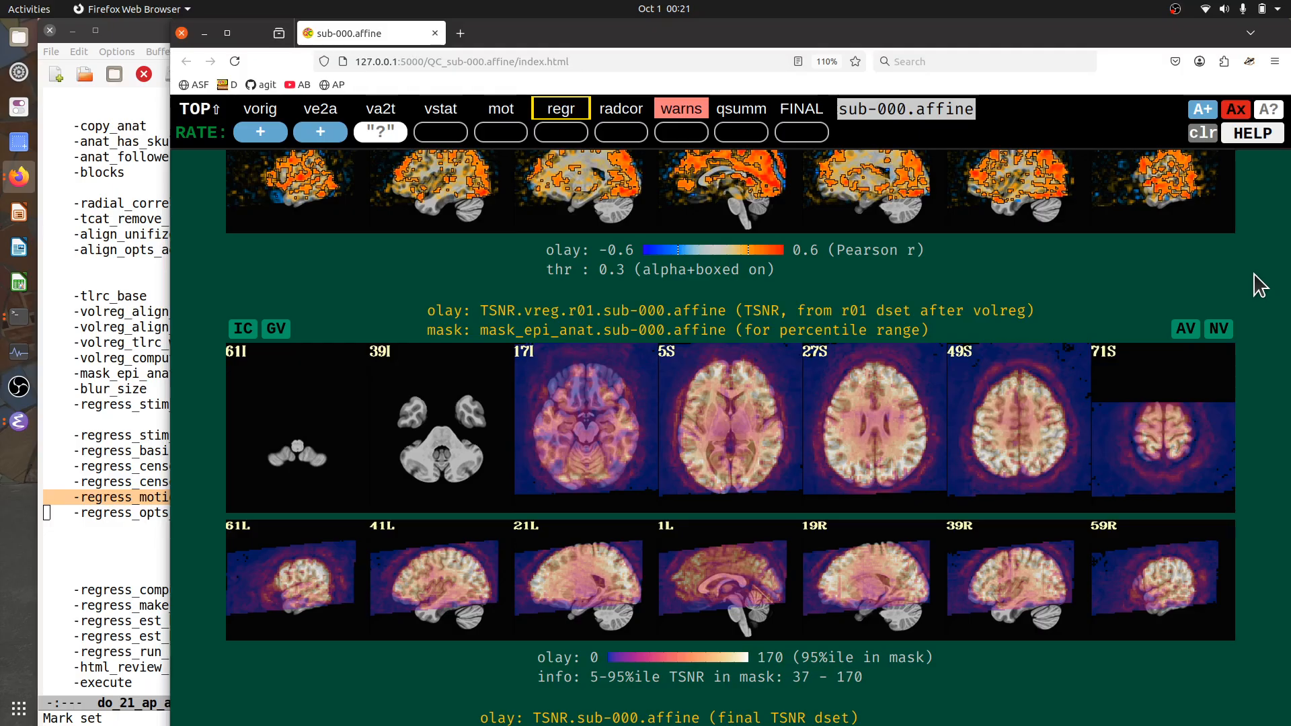
# Open the APQC help page and search it for "TSN" to reach the explanation of the TSNR dsets
pyautogui.click(1252, 133)
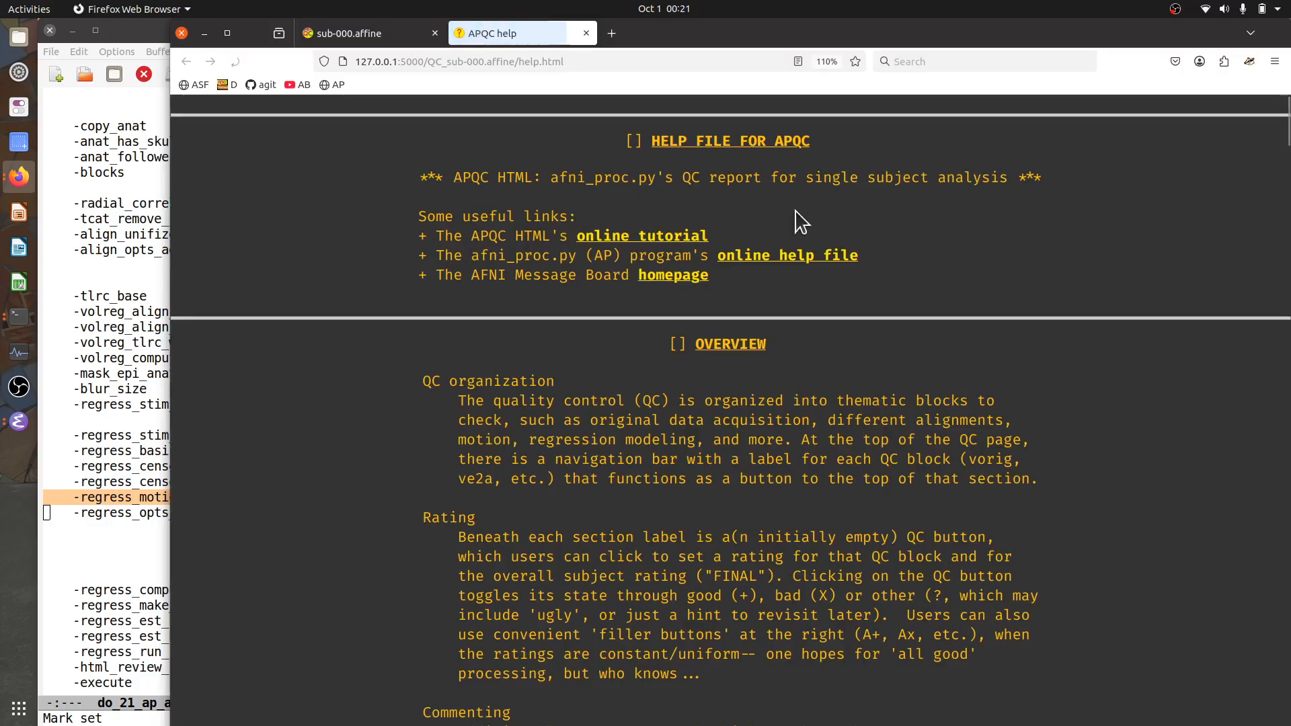
pyautogui.hotkey('ctrl', 'f')
pyautogui.write('TSN')
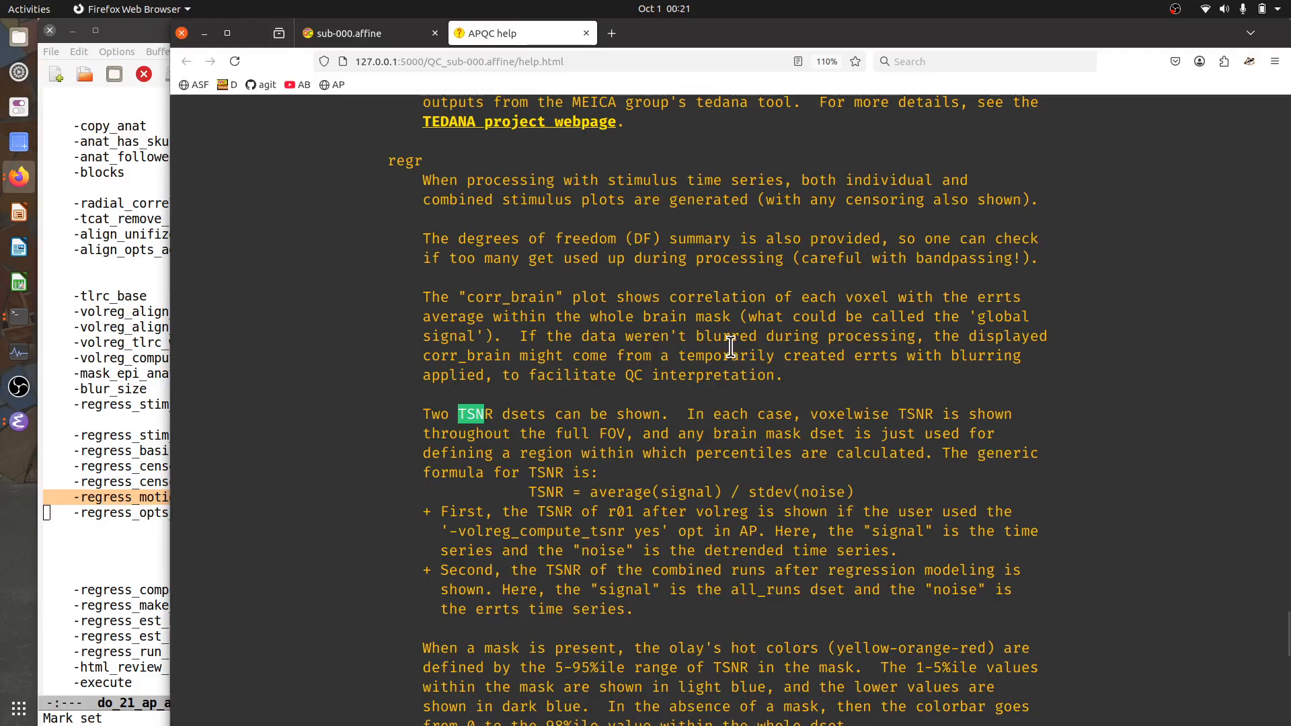
pyautogui.scroll(-1, 591, 402)
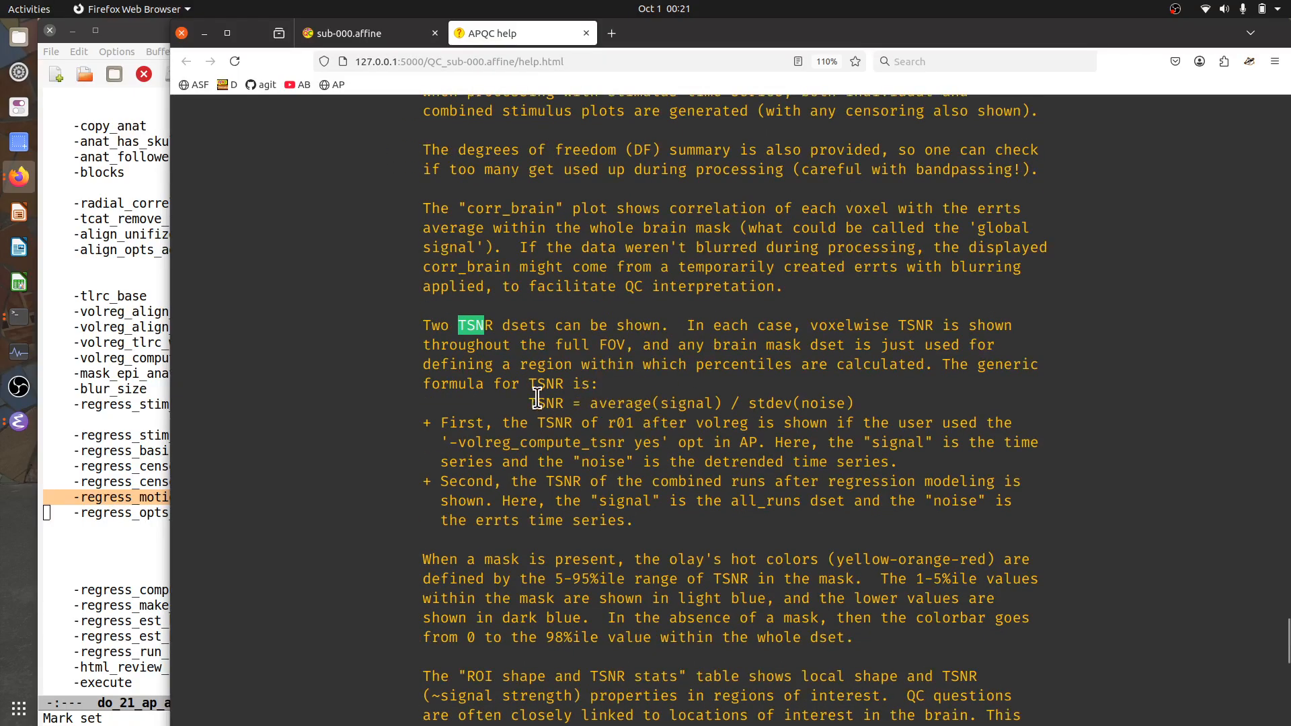
# Highlight the TSNR formula in the help text, followed by the full description of the two TSNR dsets, and clear the selection
pyautogui.moveTo(528, 404); pyautogui.dragTo(868, 412)
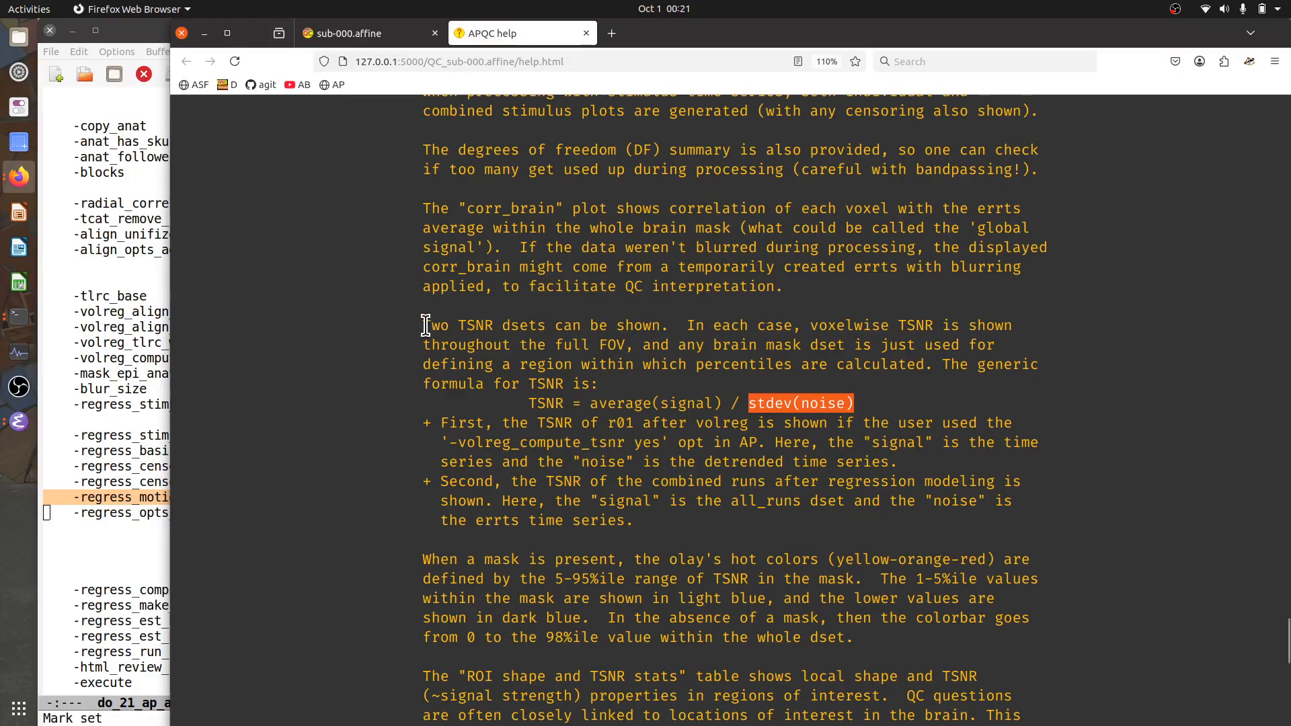
pyautogui.moveTo(422, 325); pyautogui.dragTo(634, 526)
pyautogui.click(635, 525)
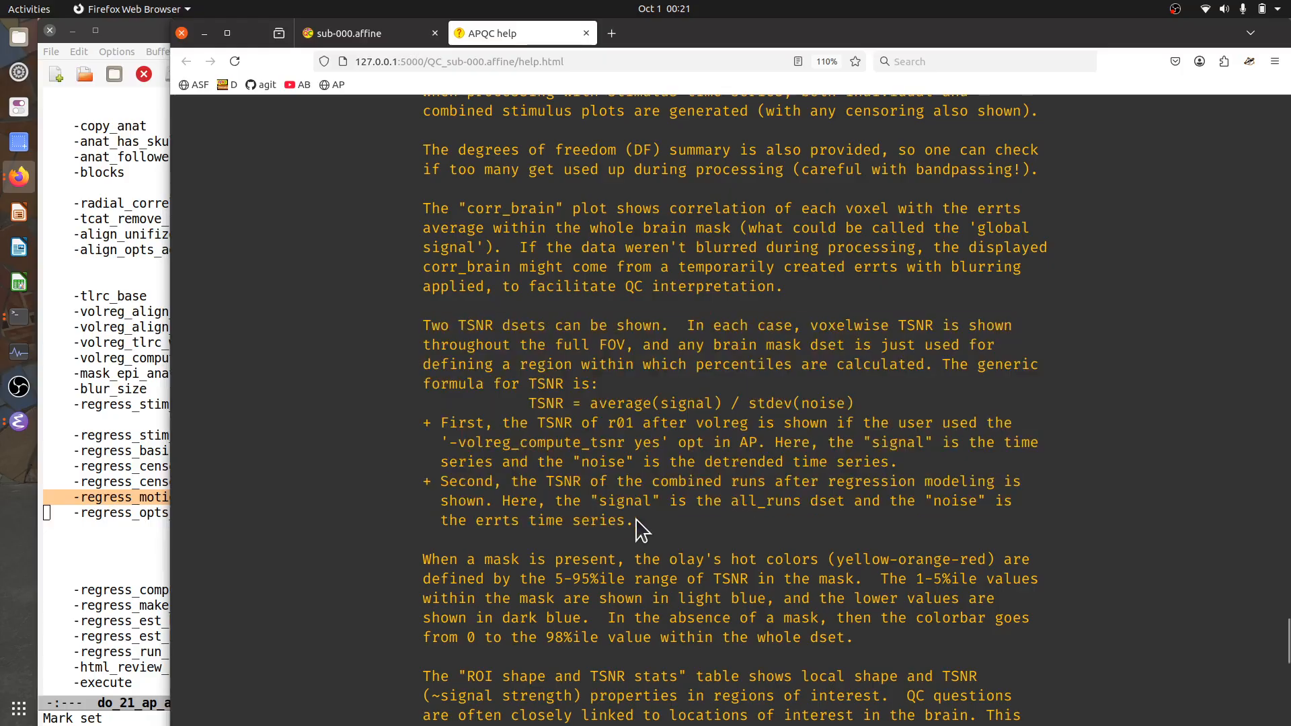
# In the first TSNR description, highlight "volreg", the option "-volreg_compute_tsnr yes", "signal" and "noise" in turn
pyautogui.doubleClick(706, 422)
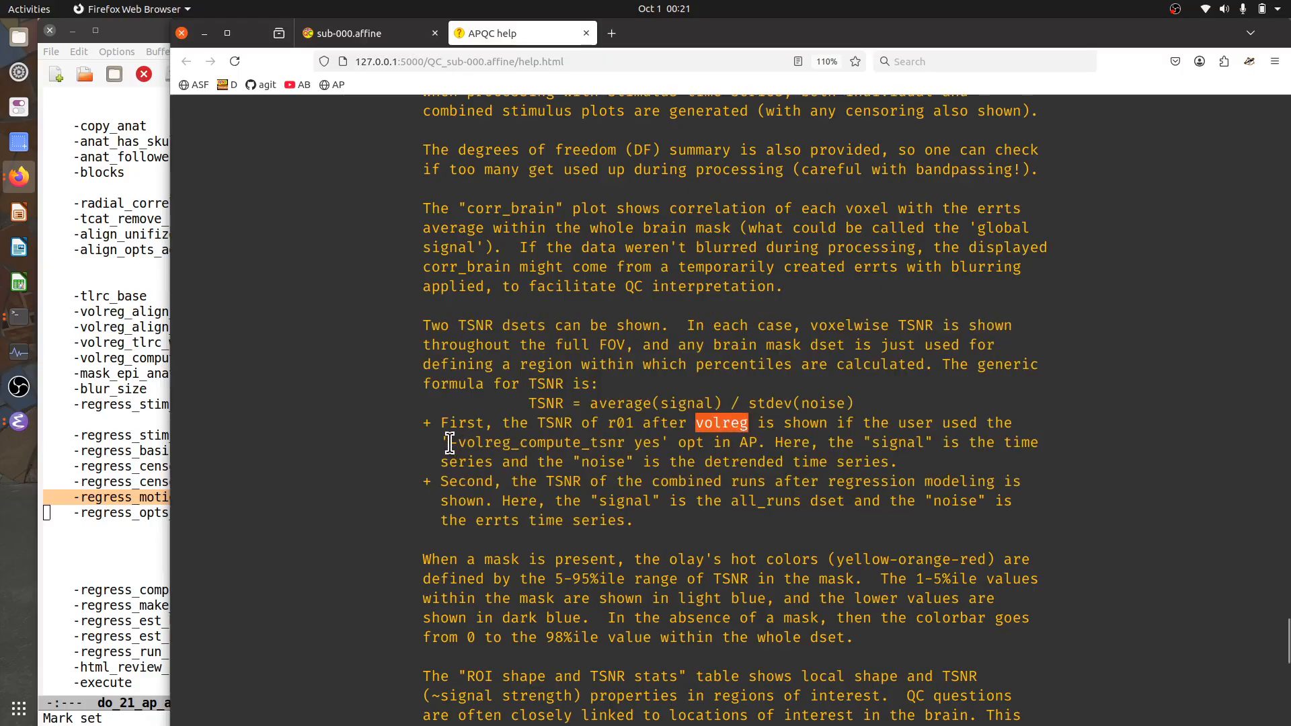
pyautogui.moveTo(449, 444); pyautogui.dragTo(662, 445)
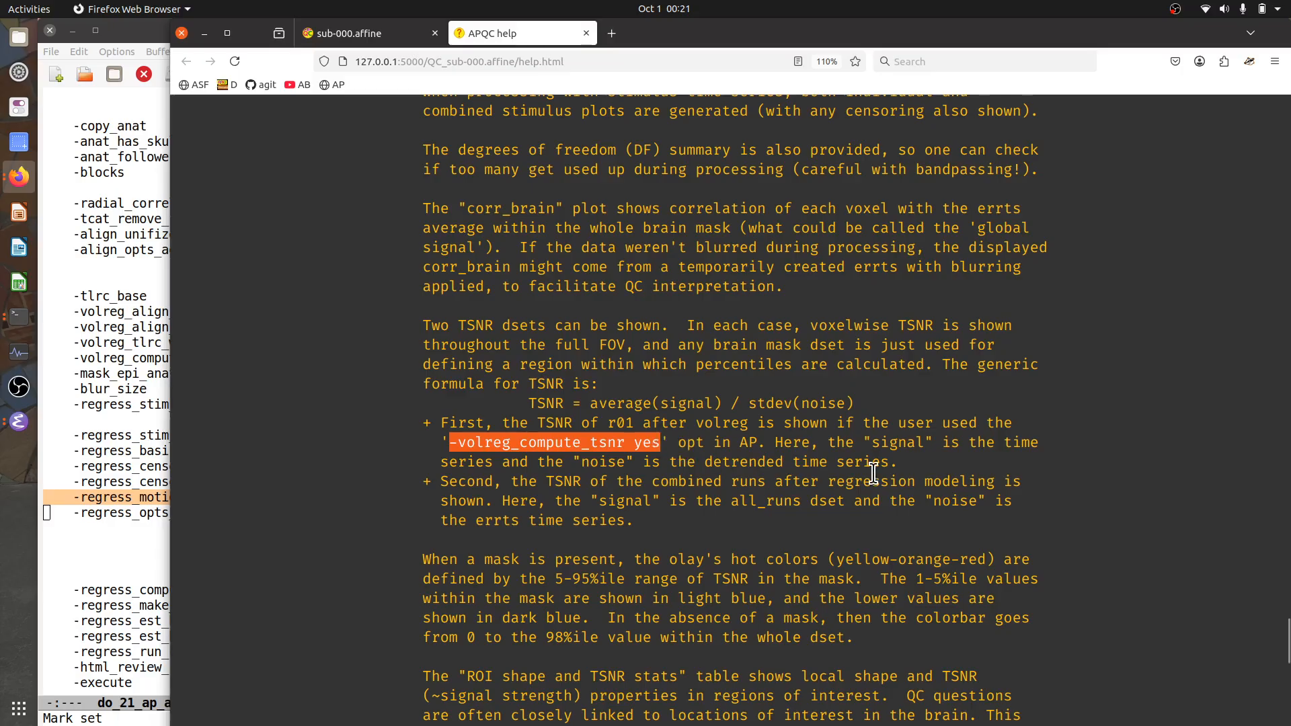
pyautogui.doubleClick(893, 443)
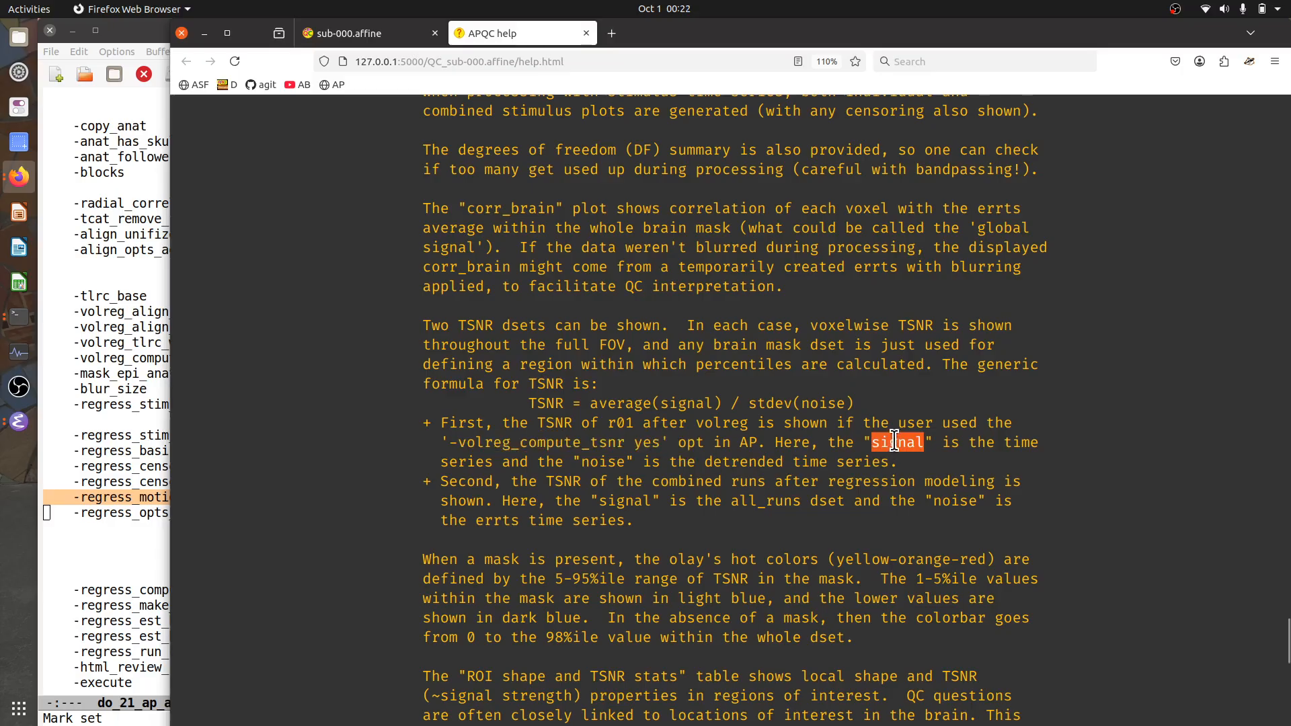
pyautogui.doubleClick(605, 463)
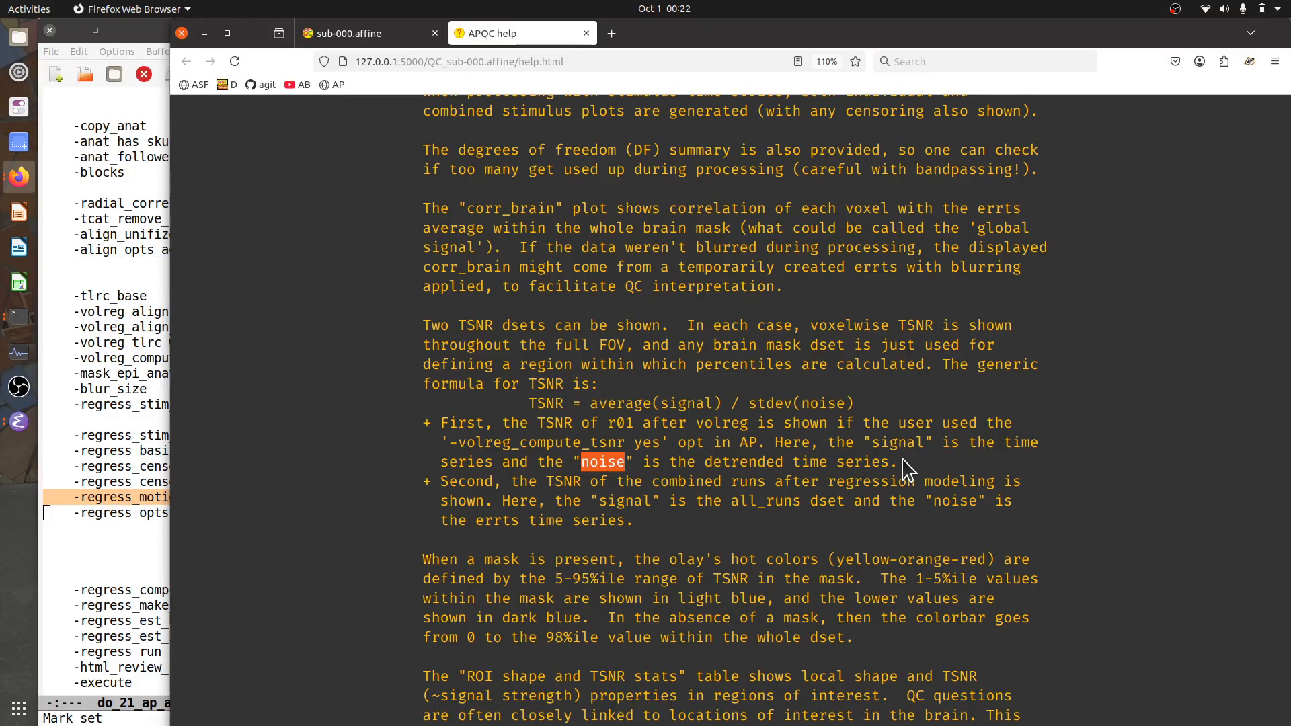
# Highlight "Second", "combined runs after regression modeling", "all_runs dset" and "errts" in the second TSNR description, plus "stdev(noise)" in the formula
pyautogui.doubleClick(477, 481)
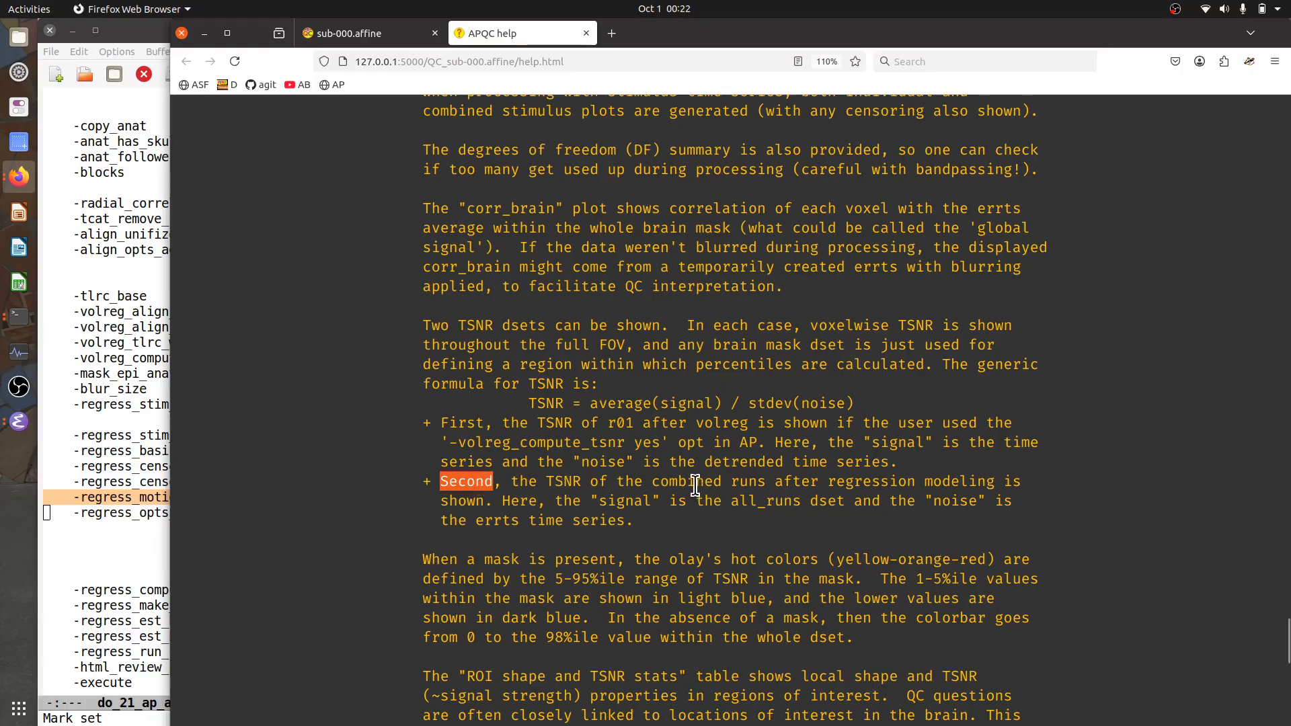
pyautogui.moveTo(652, 482); pyautogui.dragTo(992, 484)
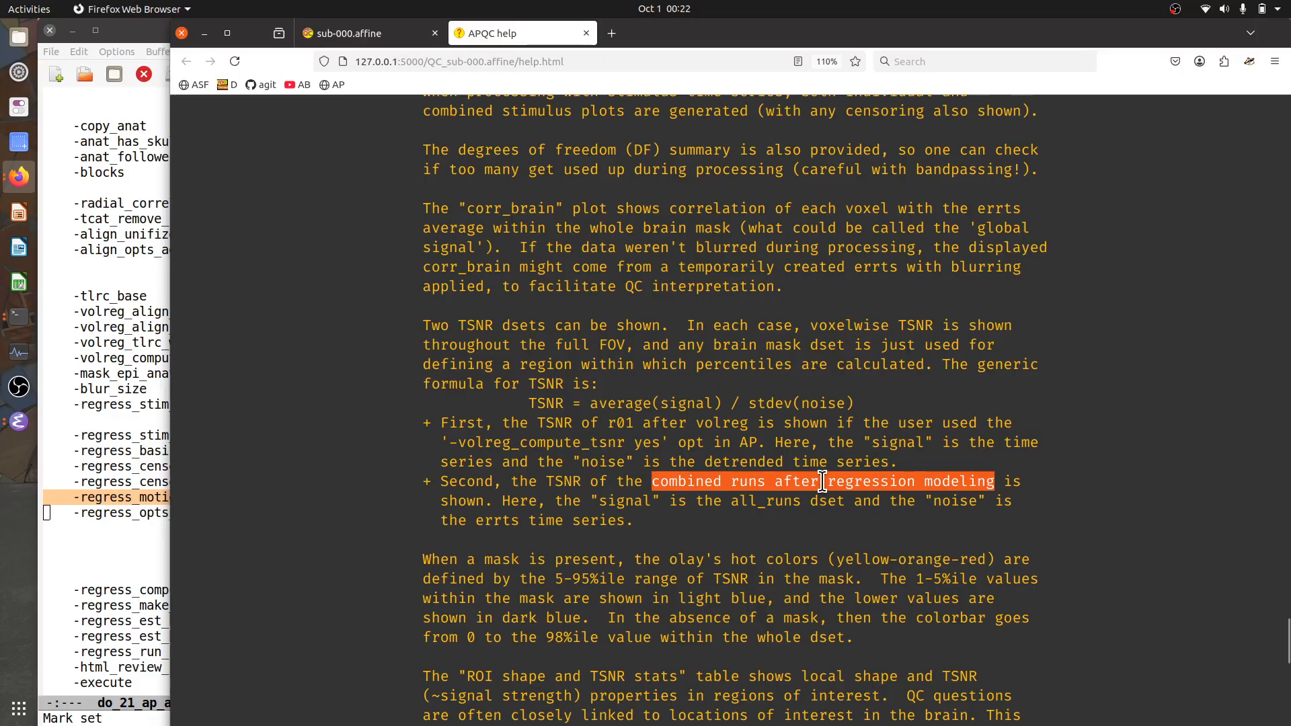
pyautogui.doubleClick(741, 501)
pyautogui.moveTo(740, 501); pyautogui.dragTo(820, 501)
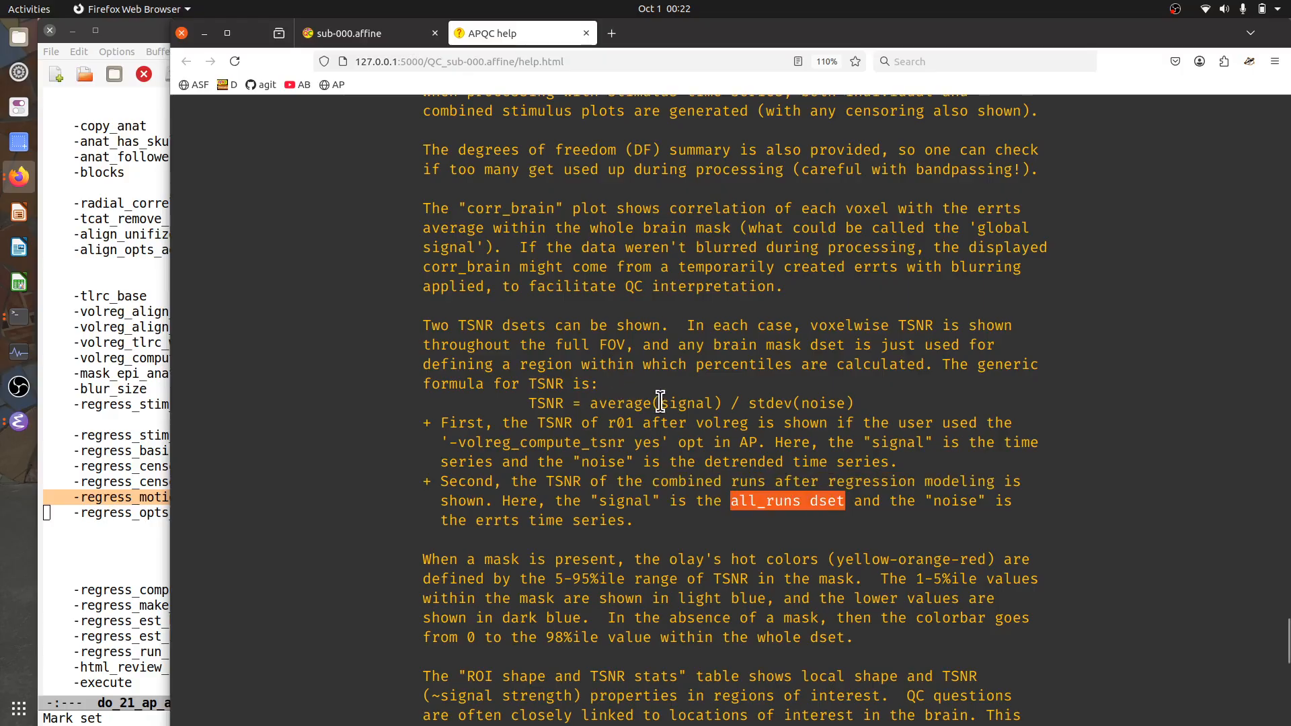
pyautogui.doubleClick(946, 503)
pyautogui.doubleClick(497, 520)
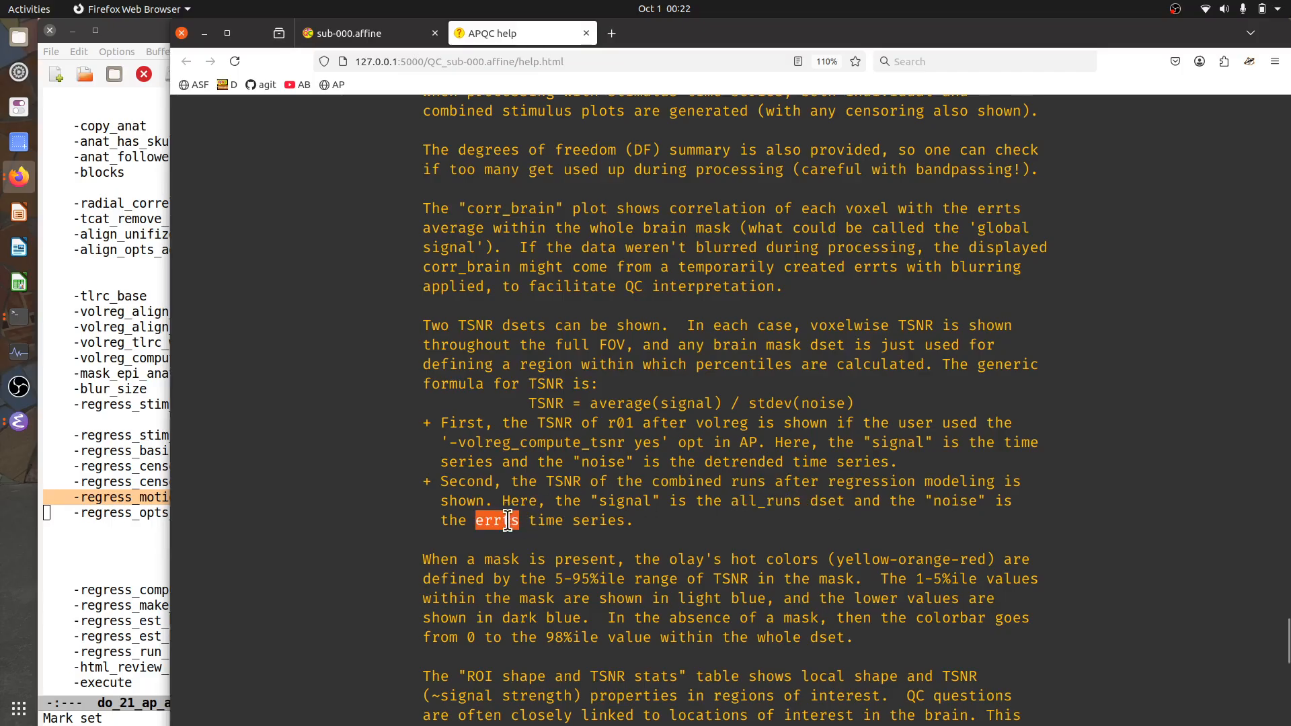
pyautogui.moveTo(748, 403); pyautogui.dragTo(867, 411)
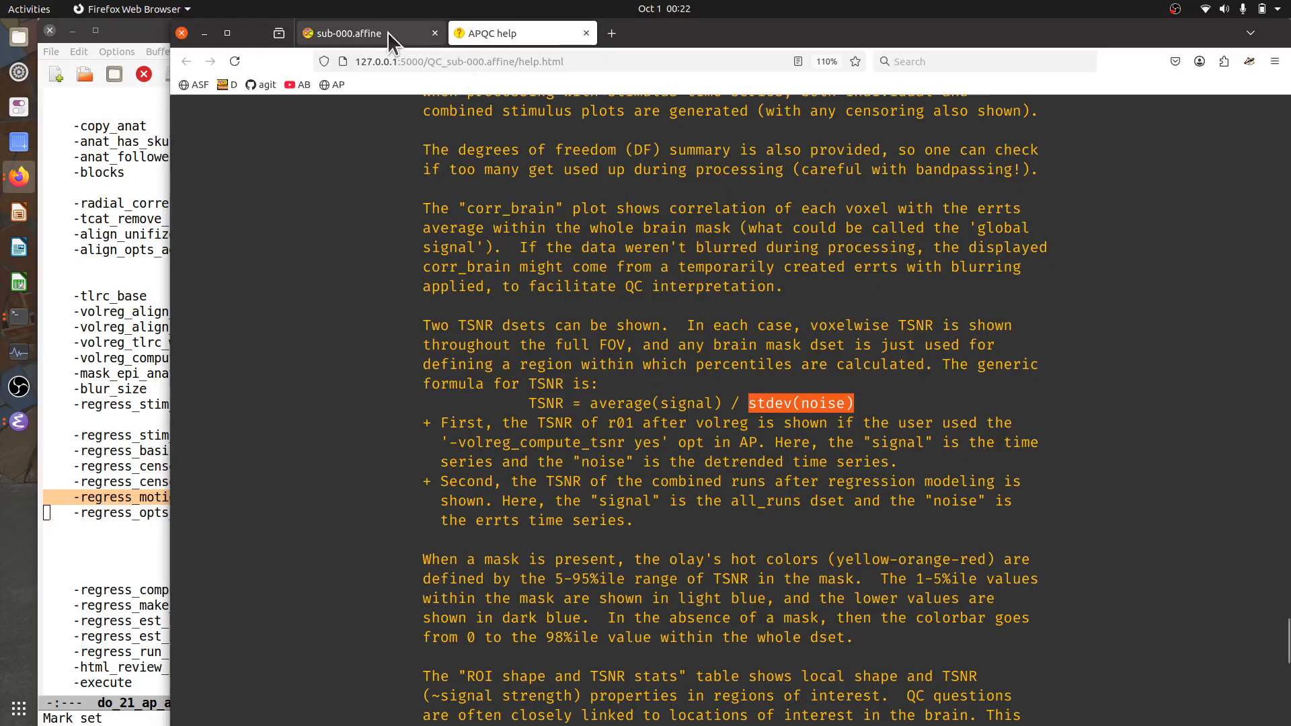
# Return to the sub-000.affine report and compare the r01 post-volreg TSNR images and color range with the final TSNR dset
pyautogui.moveTo(377, 29)
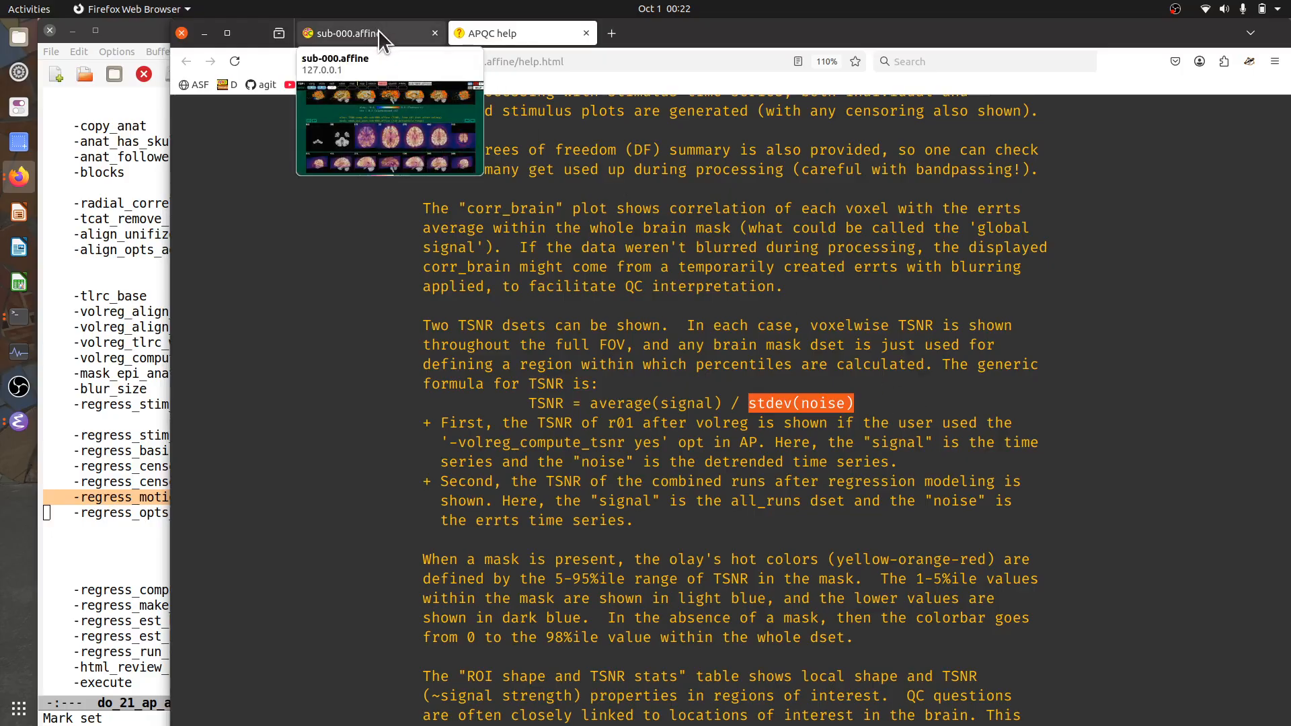
pyautogui.click(378, 31)
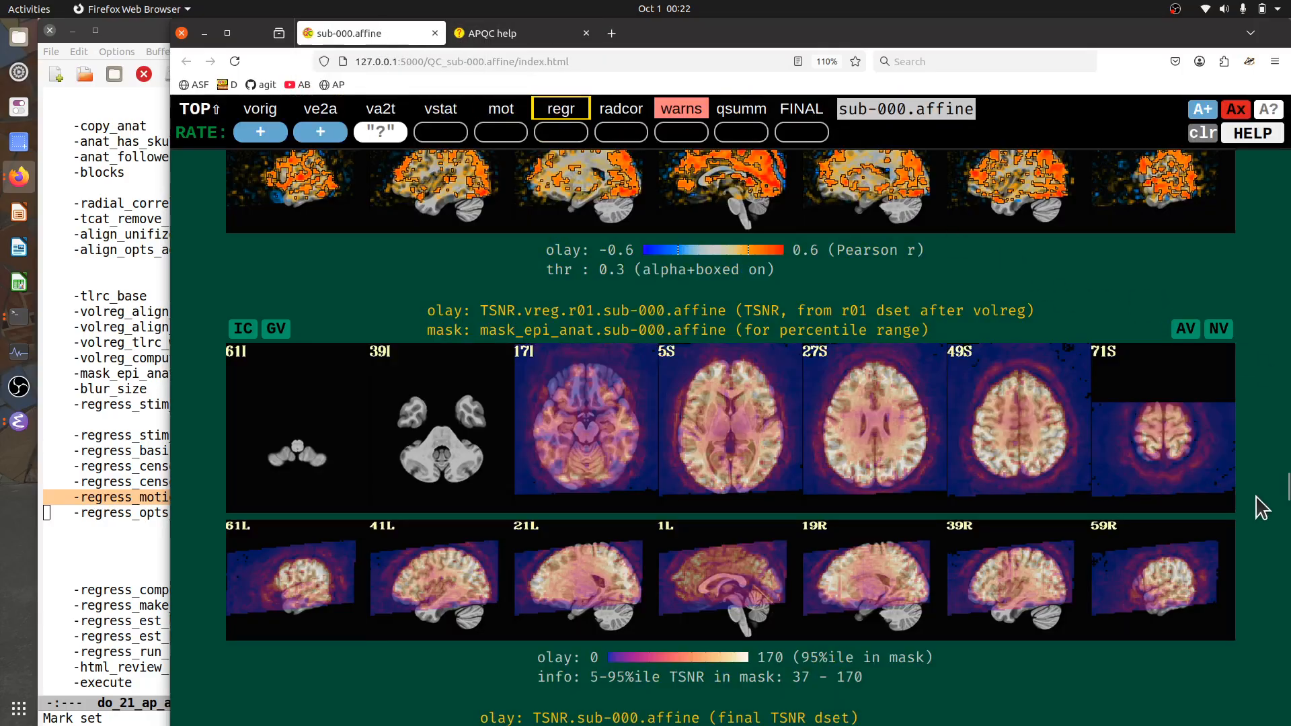
pyautogui.scroll(-2, 1261, 507)
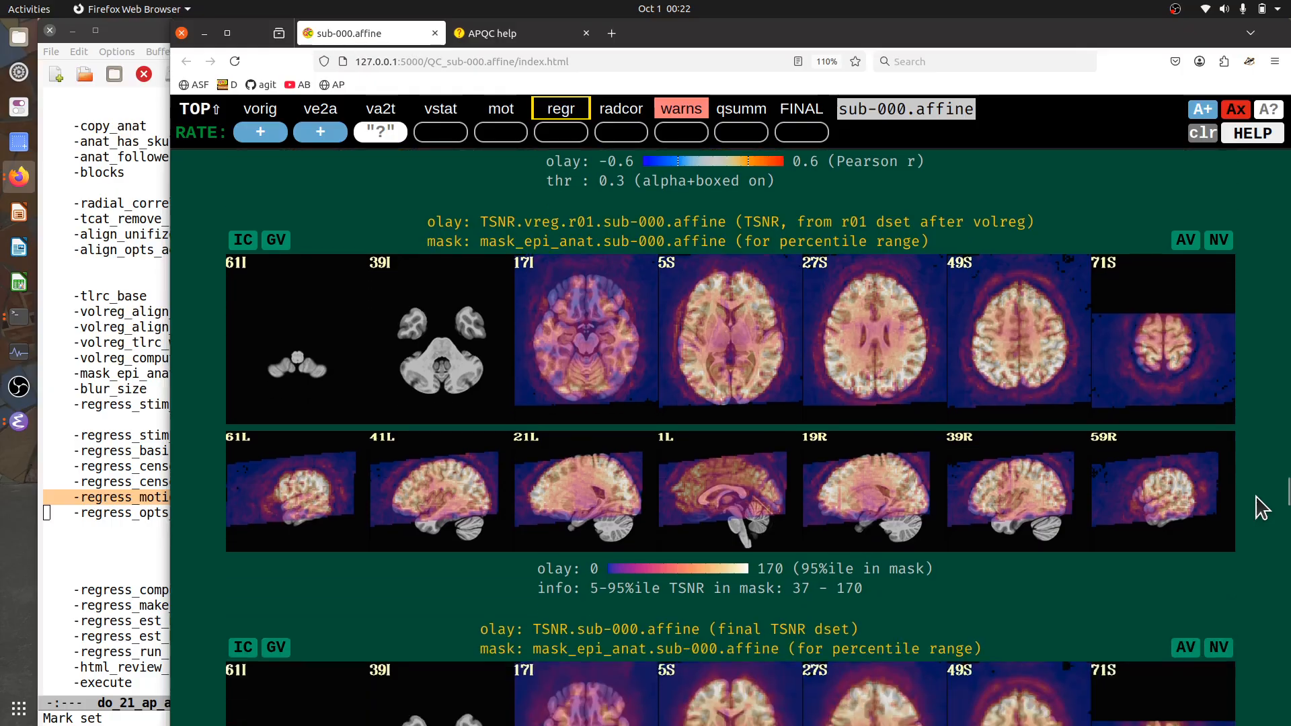
pyautogui.scroll(-2, 1261, 507)
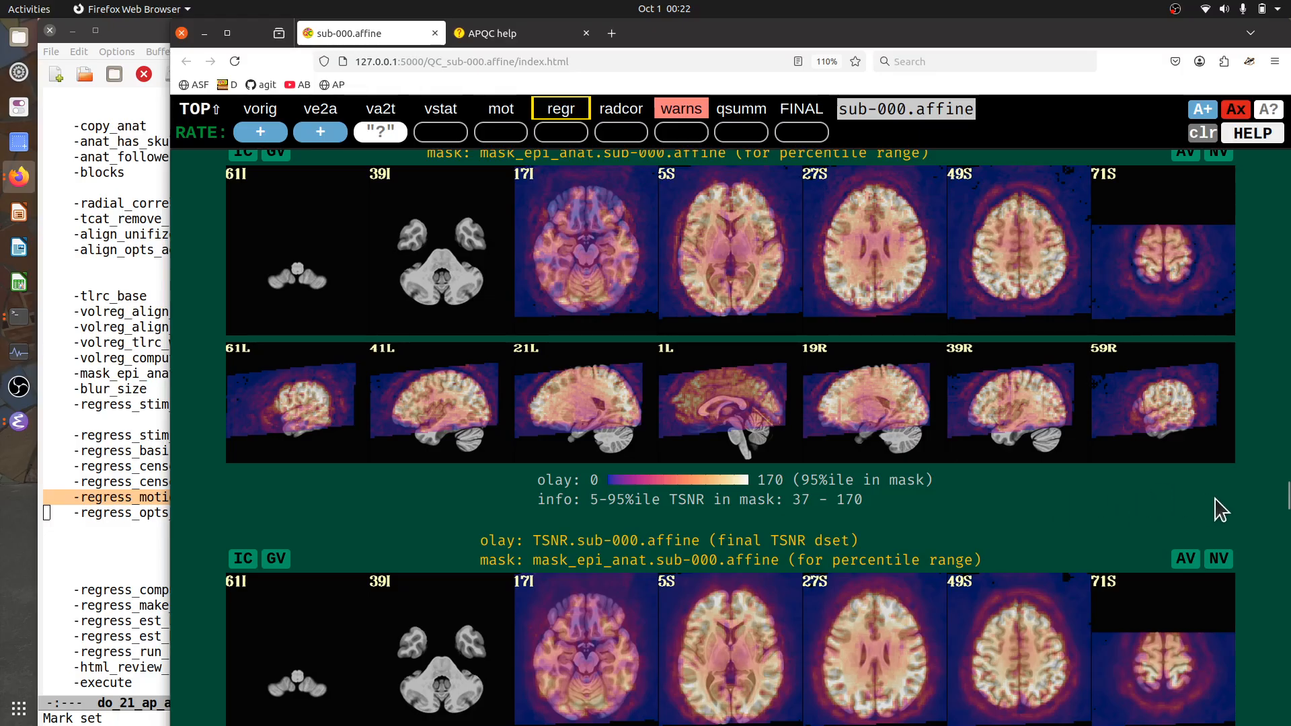
pyautogui.scroll(-3, 1239, 504)
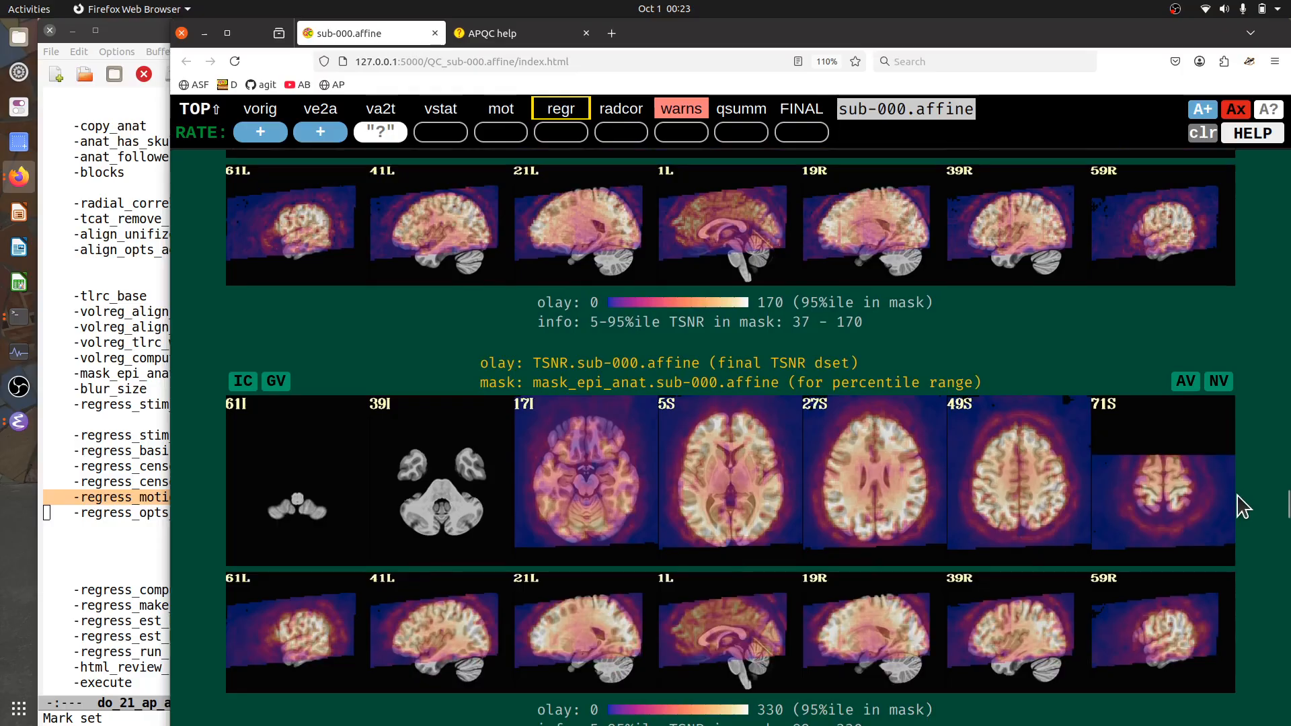
pyautogui.scroll(3, 945, 370)
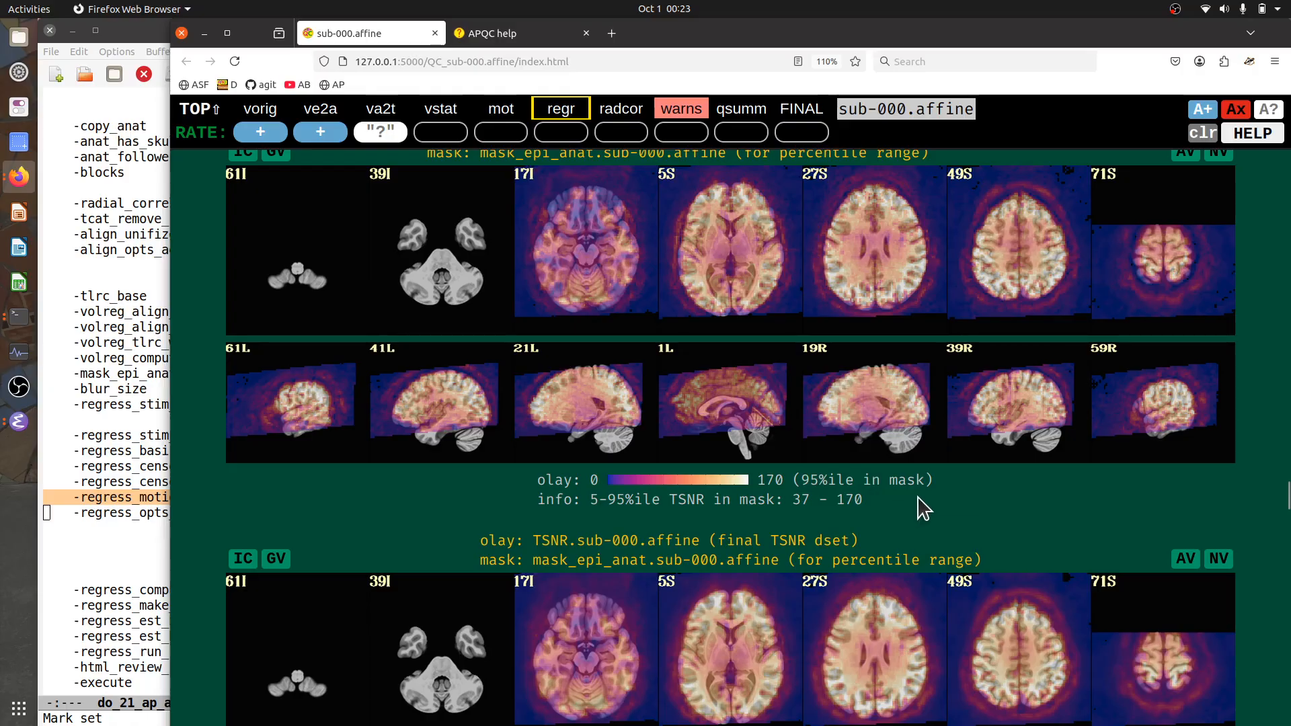
pyautogui.scroll(-4, 921, 505)
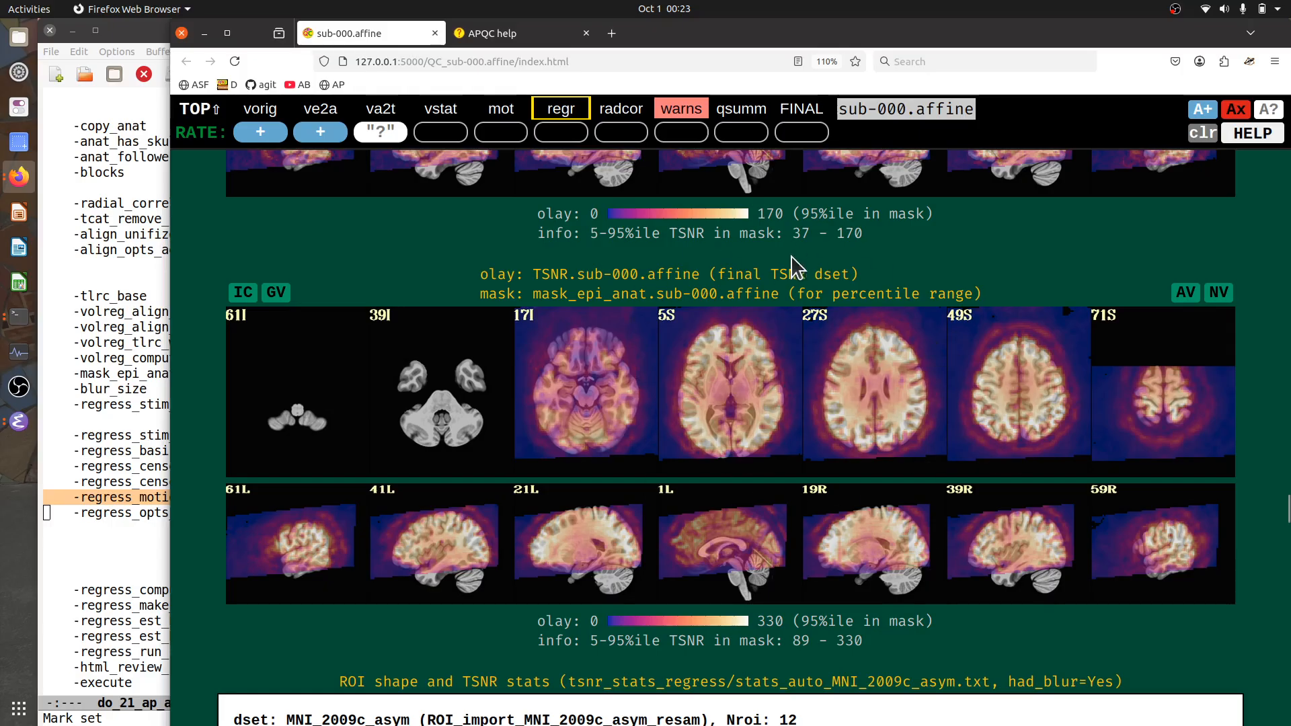
# Highlight "final TSNR dset" in the overlay label of the final TSNR images, view those images, and clear the selection
pyautogui.moveTo(740, 271); pyautogui.dragTo(855, 273)
pyautogui.scroll(-2, 861, 273)
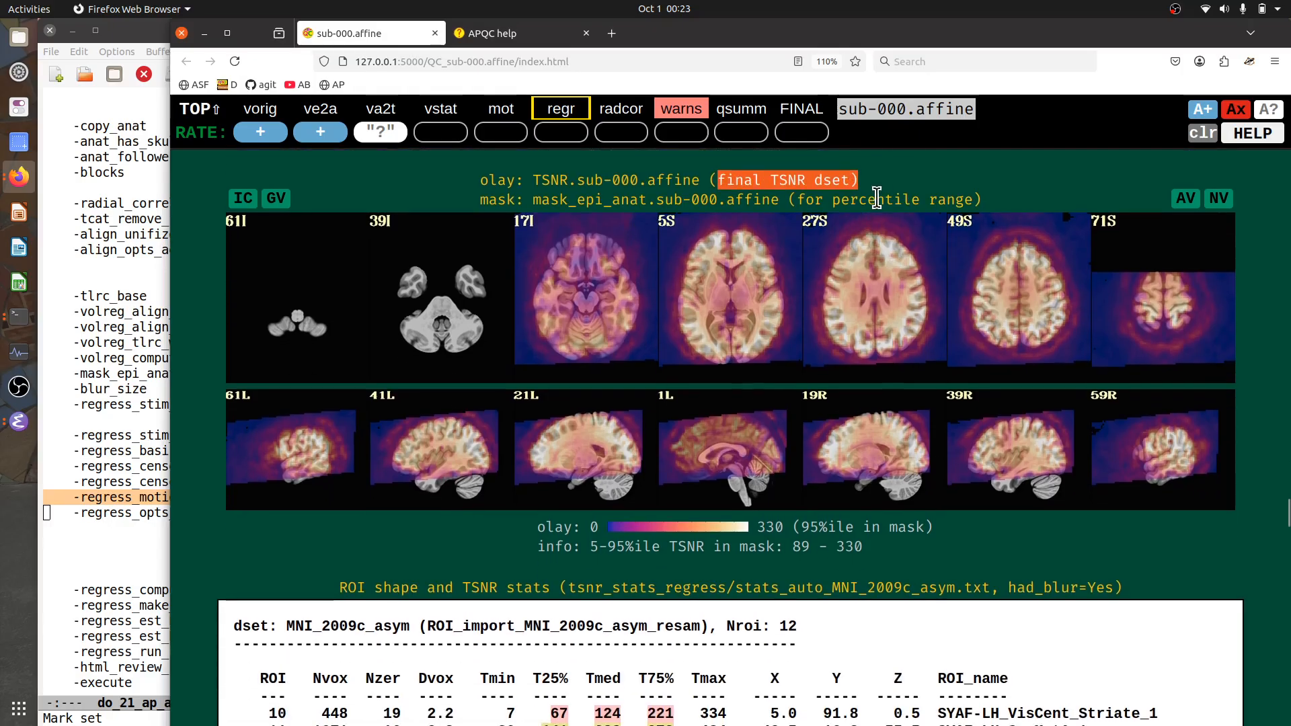
pyautogui.click(901, 195)
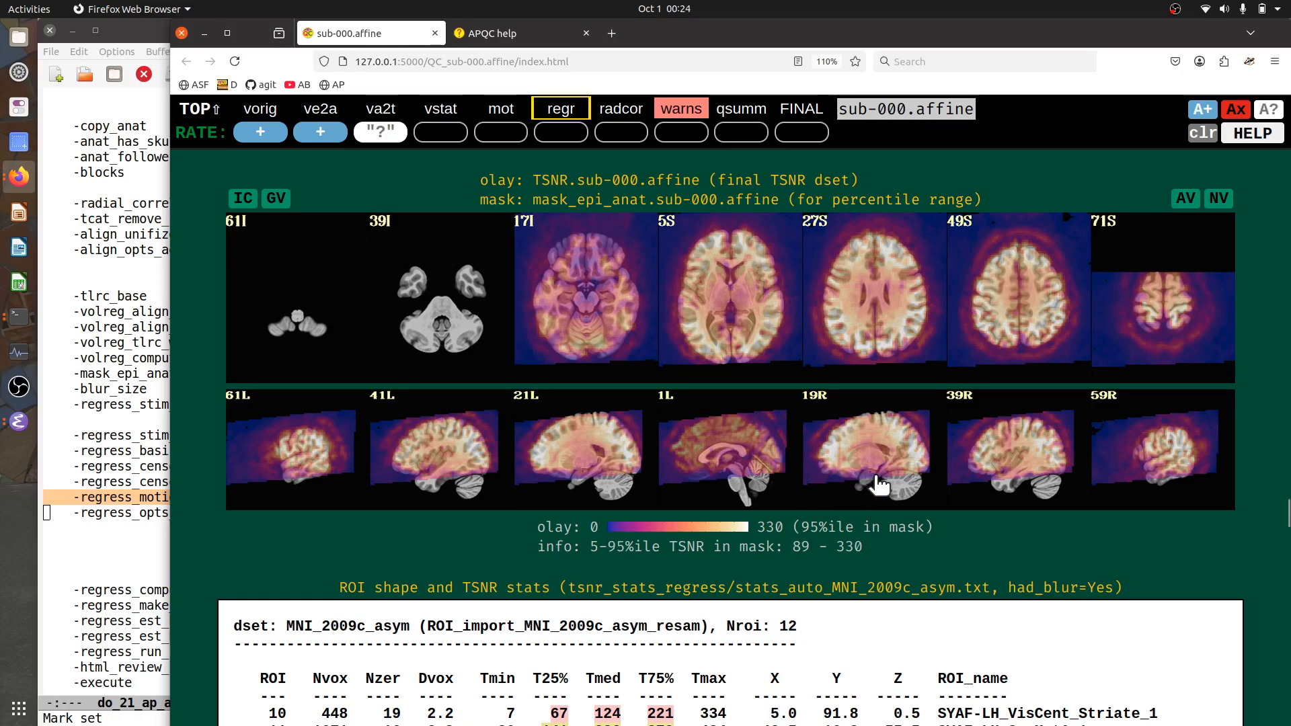
# View the EPI-to-anat alignment in the ve2a section and return to the final TSNR images in the regr section
pyautogui.click(329, 111)
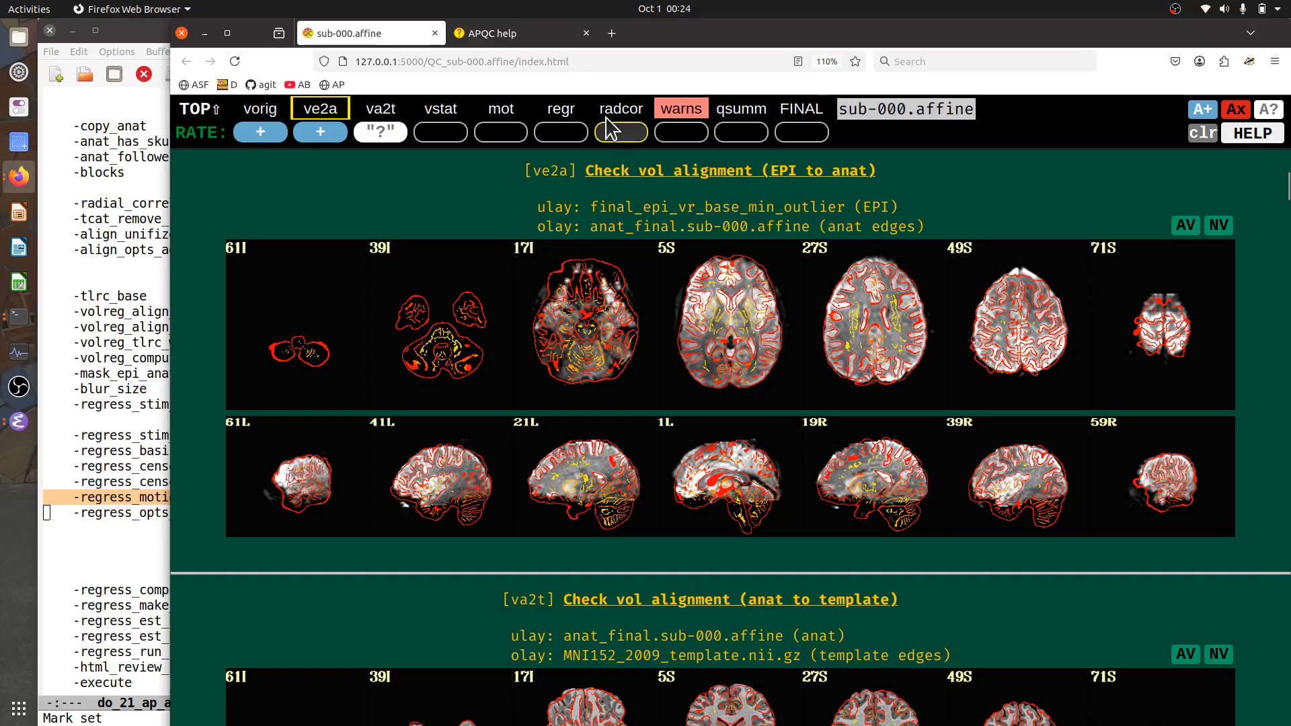
pyautogui.click(561, 109)
pyautogui.scroll(-15, 893, 467)
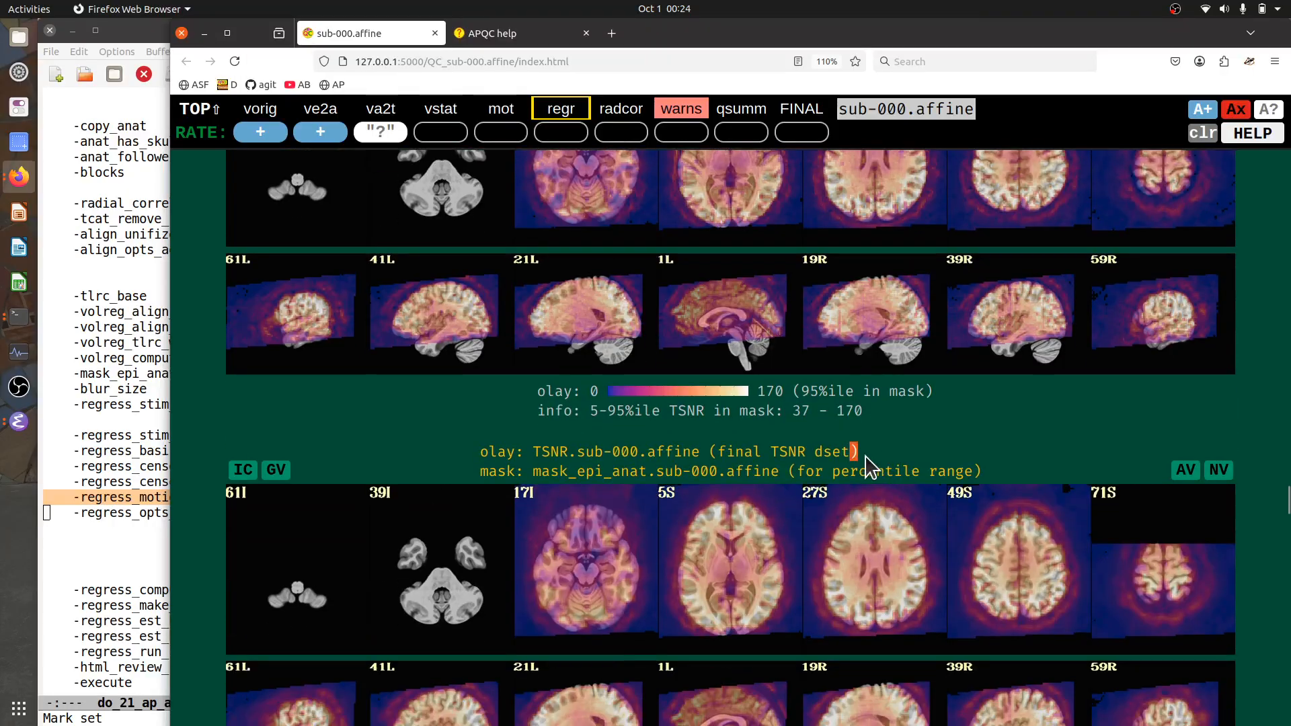
pyautogui.scroll(-4, 864, 457)
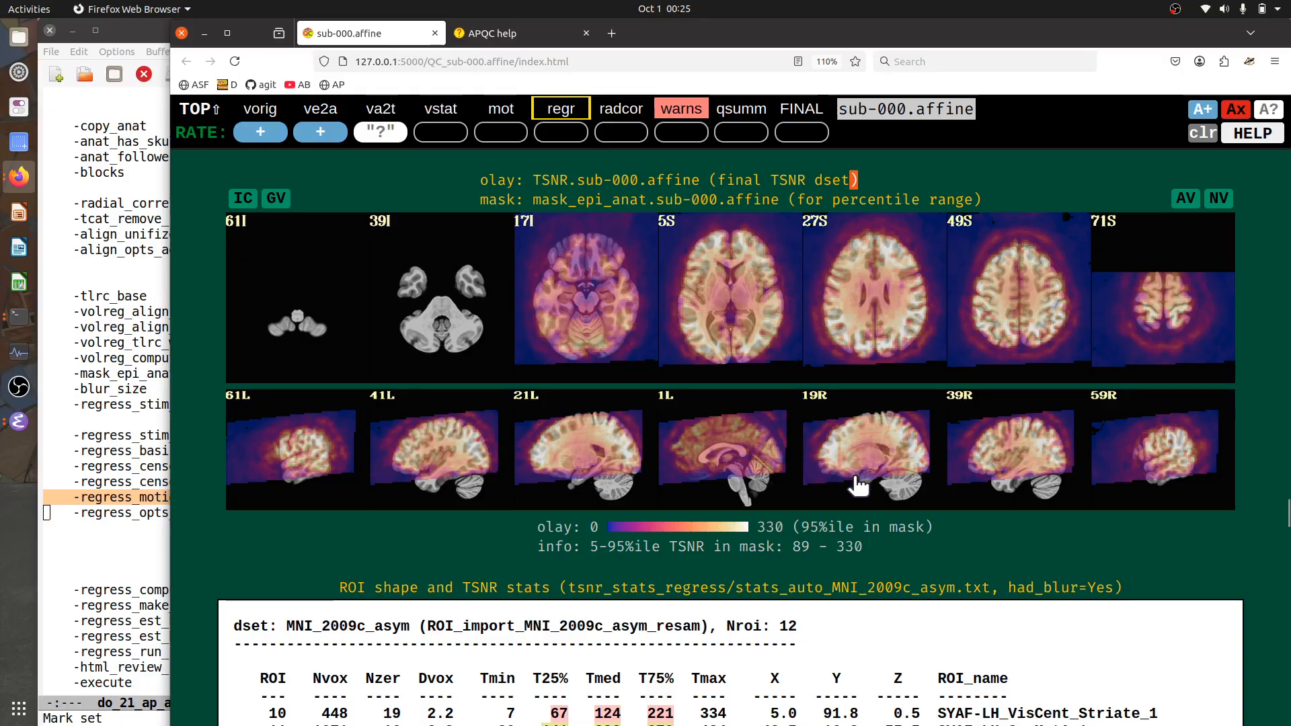
# In the ROI shape and TSNR stats table, highlight the ROI heading, "MNI_2009c_asym_resam", and the Nvox, Nzer and Dvox headings
pyautogui.scroll(-3, 1248, 530)
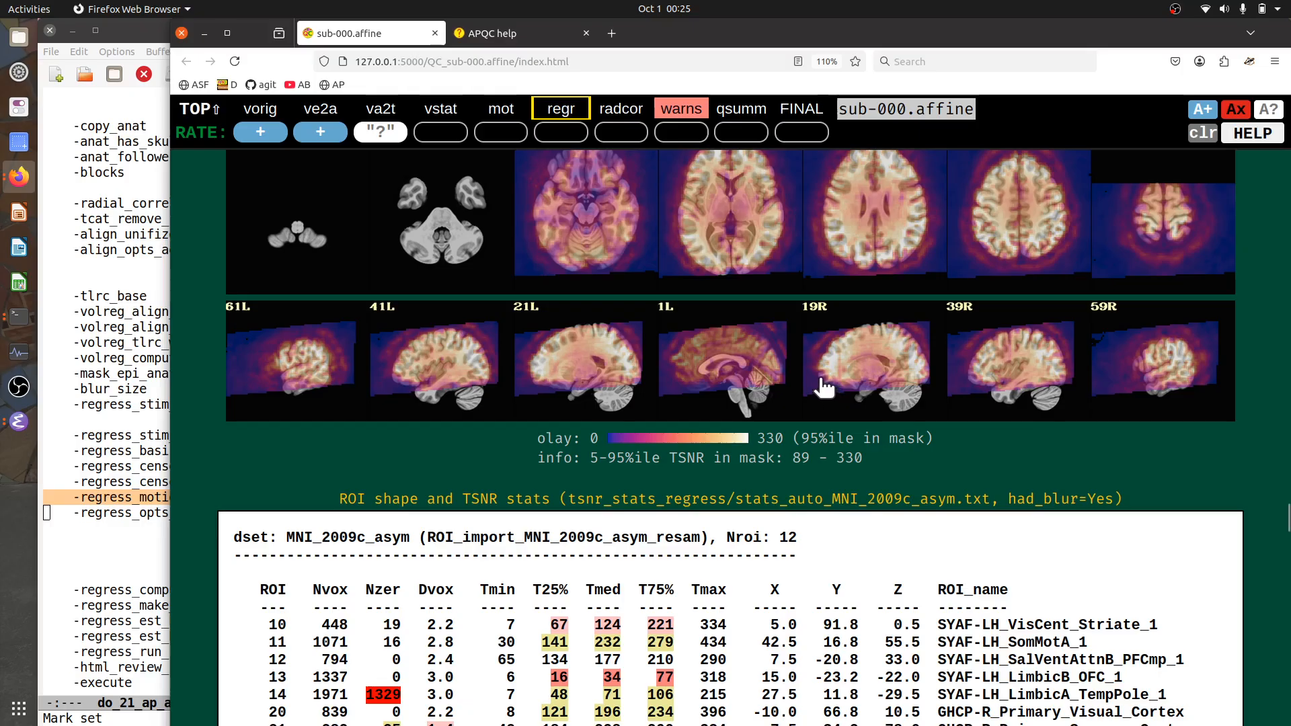
pyautogui.scroll(-2, 1218, 538)
pyautogui.scroll(-4, 1218, 526)
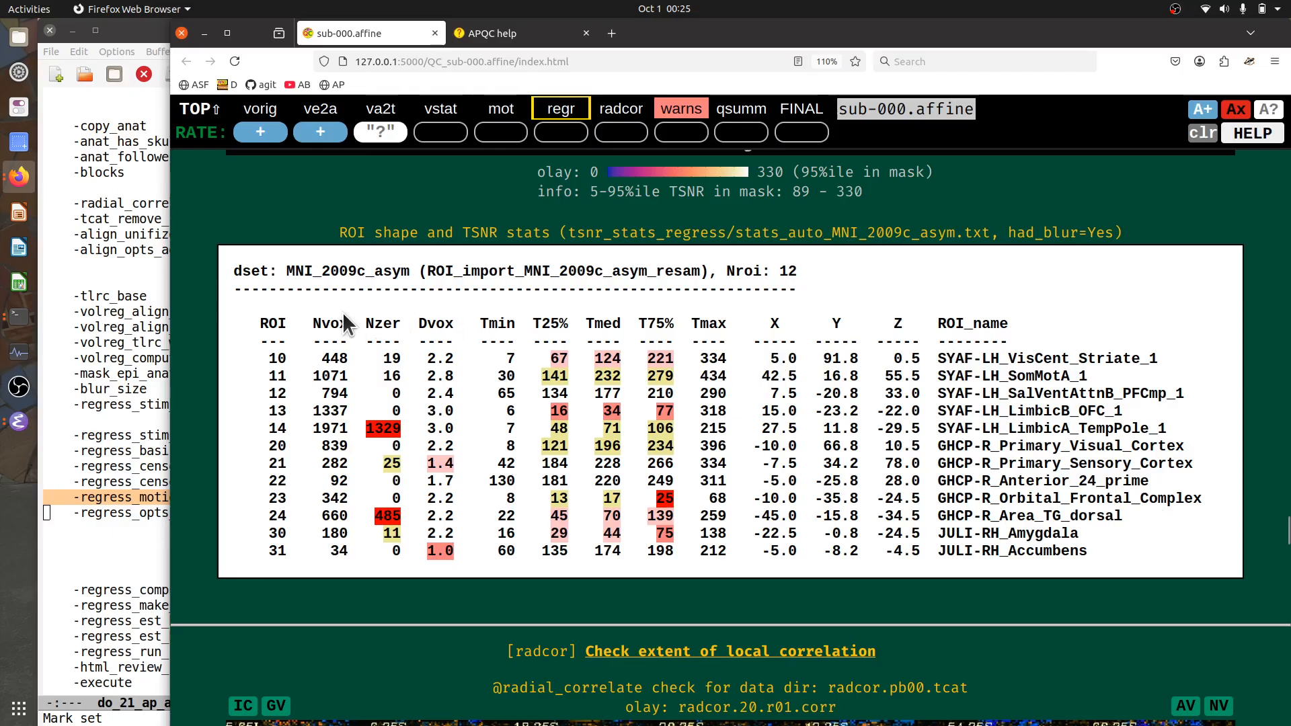
pyautogui.moveTo(260, 326); pyautogui.dragTo(287, 326)
pyautogui.moveTo(523, 270); pyautogui.dragTo(702, 267)
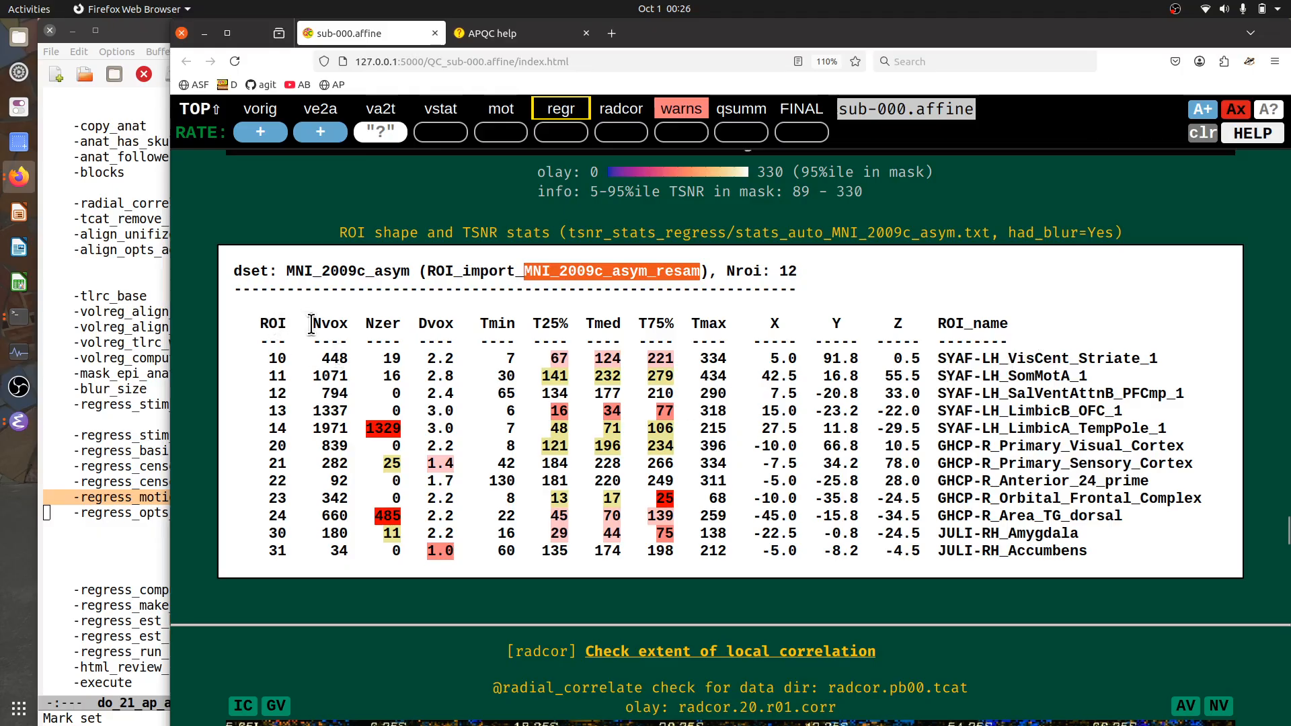
pyautogui.moveTo(312, 324); pyautogui.dragTo(454, 321)
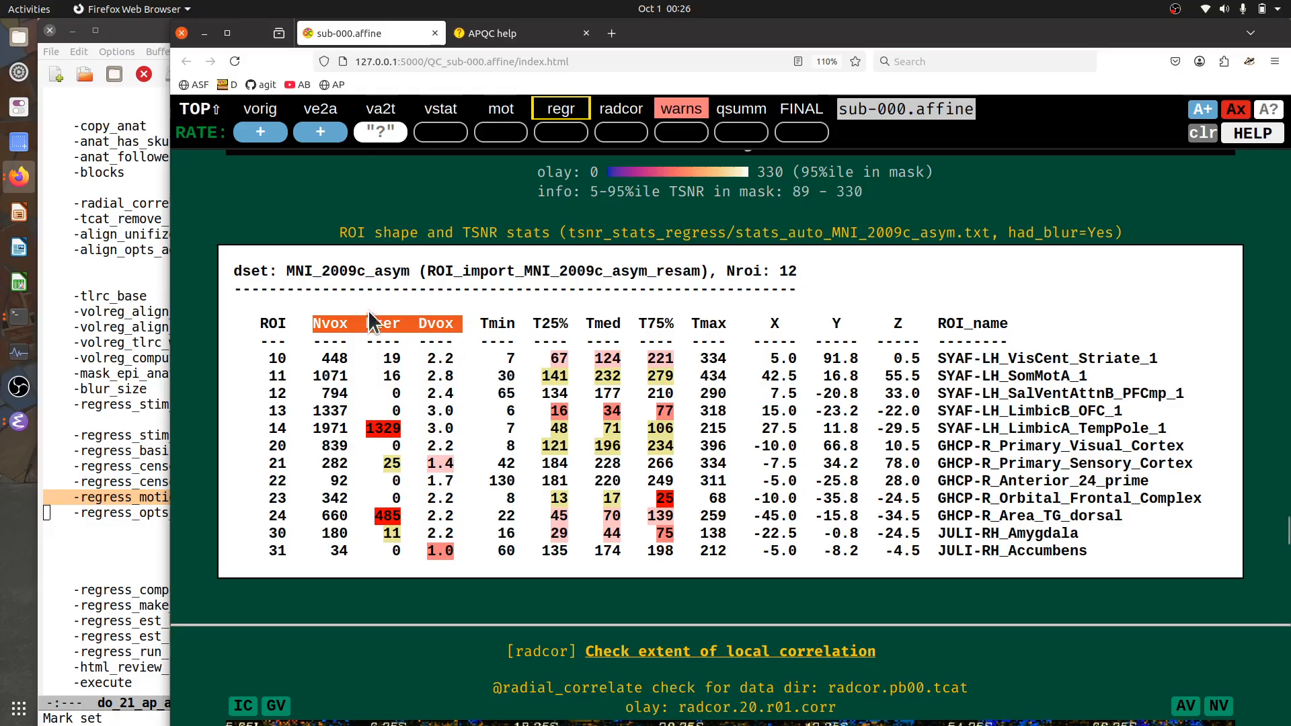
pyautogui.click(381, 344)
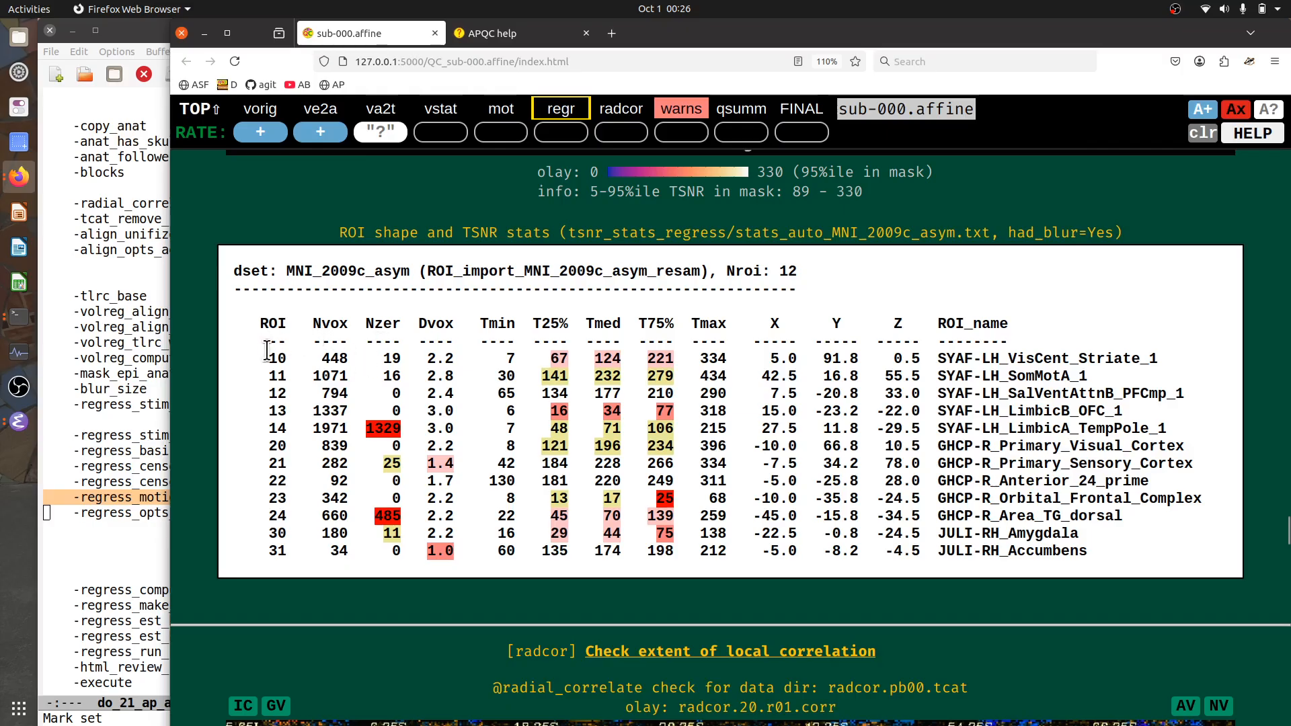
# In the first ROI row, highlight the ROI number, "SYAF", "LH_VisCent_Striate_1", and the Nvox and Nzer values in turn
pyautogui.moveTo(267, 351); pyautogui.dragTo(292, 357)
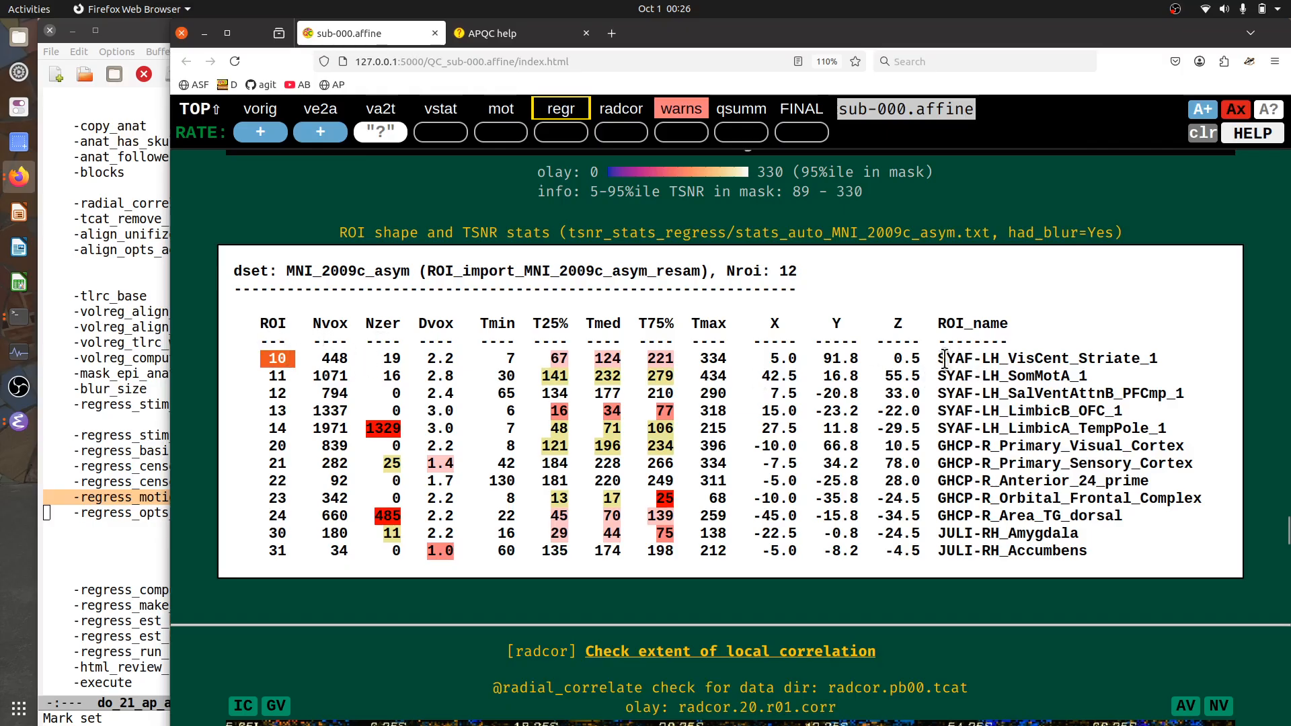
pyautogui.moveTo(937, 360); pyautogui.dragTo(959, 356)
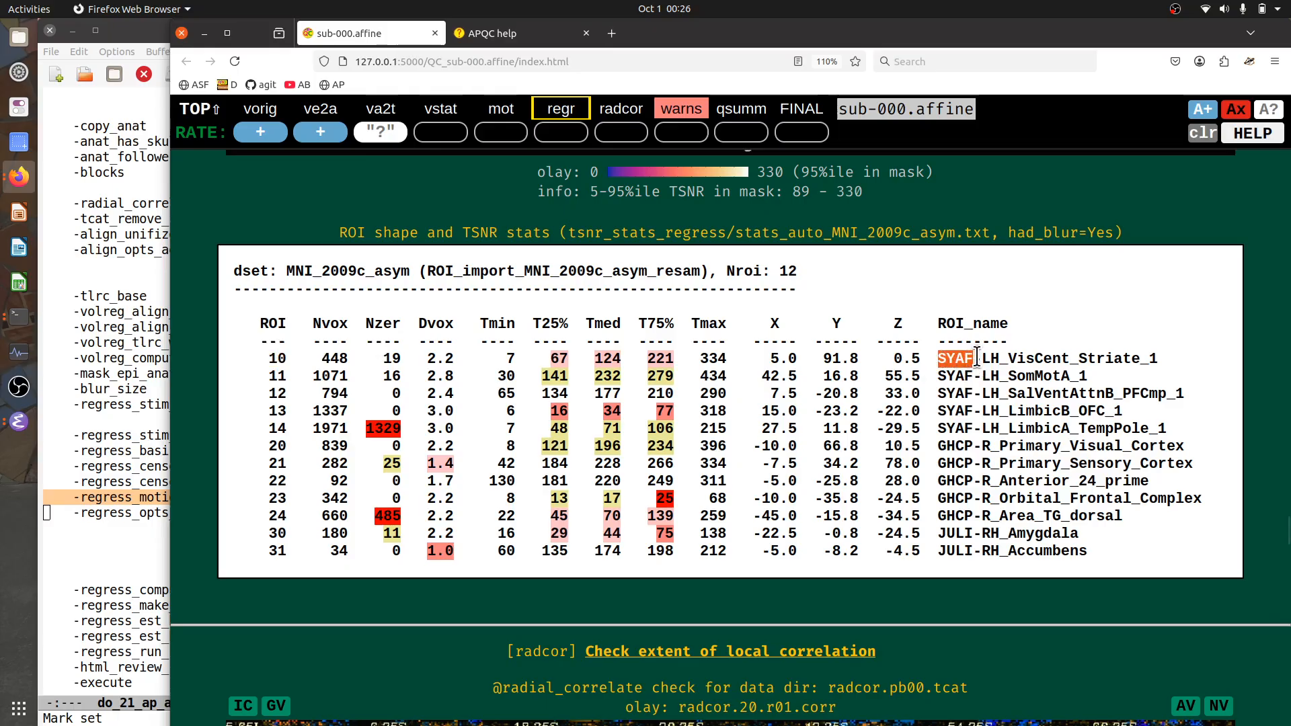
pyautogui.moveTo(980, 358); pyautogui.dragTo(1176, 354)
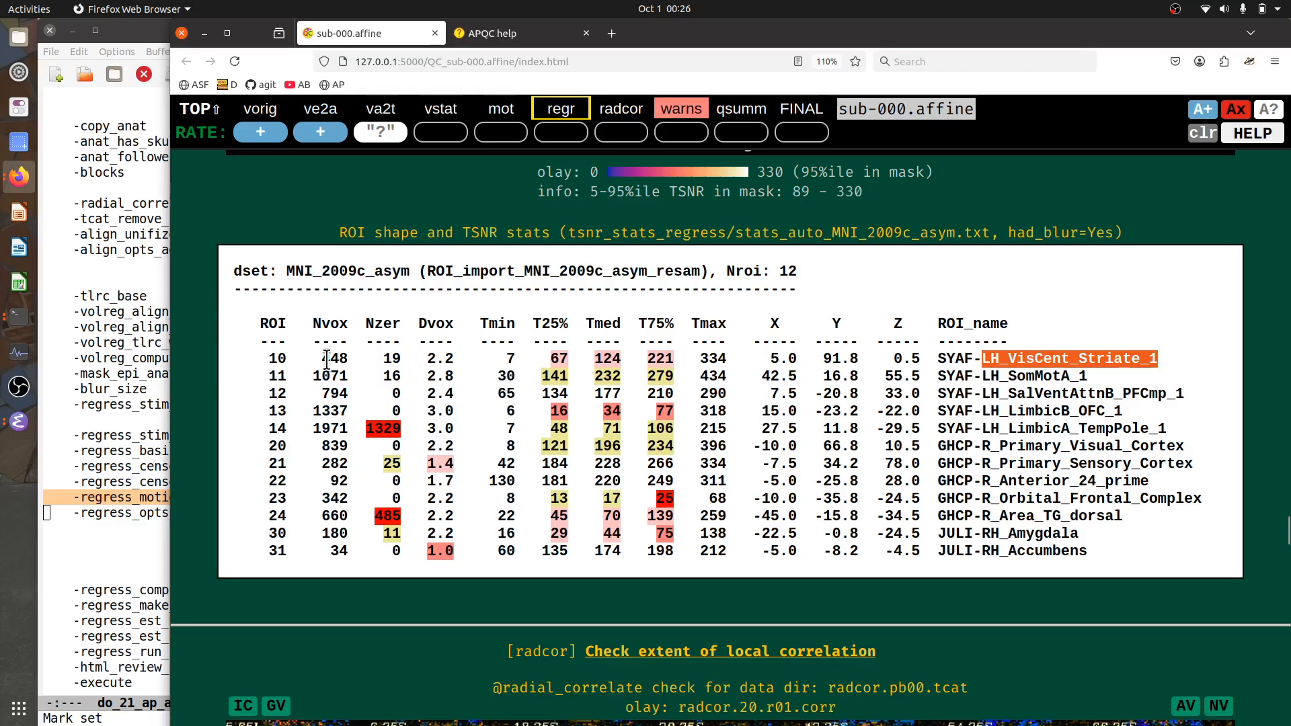
pyautogui.moveTo(321, 359); pyautogui.dragTo(350, 358)
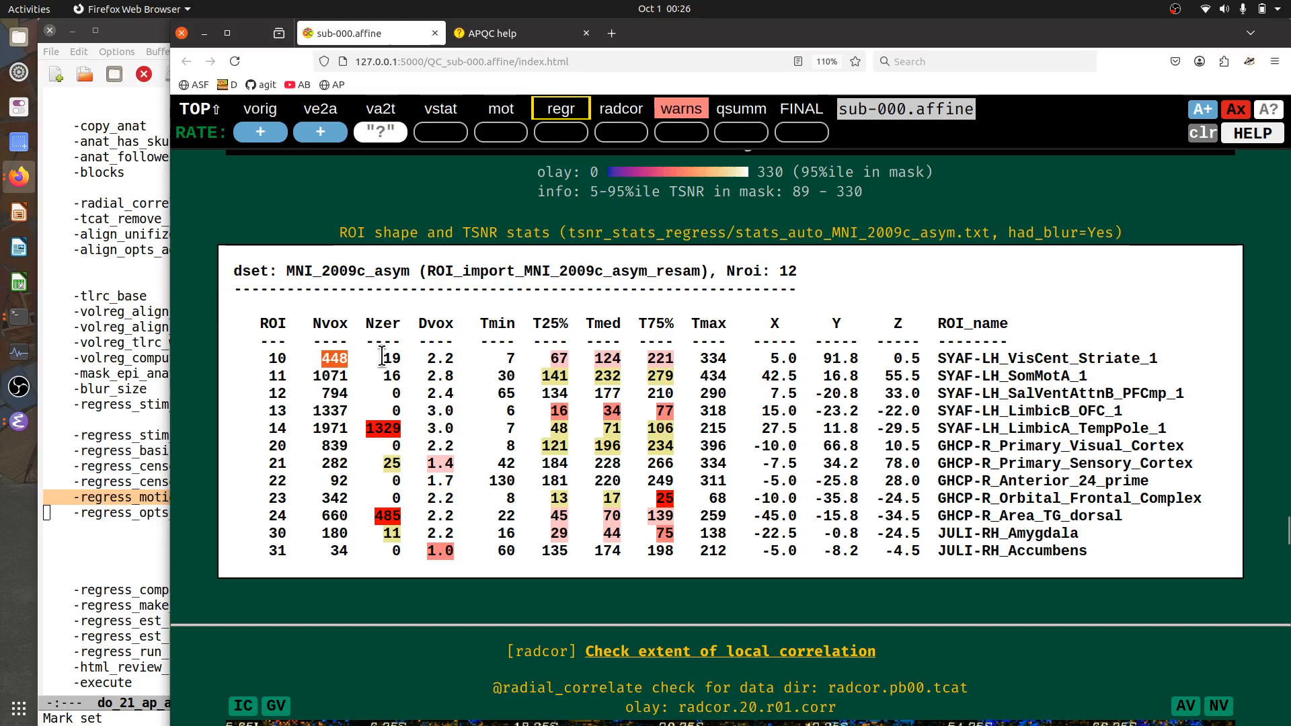
pyautogui.moveTo(382, 356); pyautogui.dragTo(401, 357)
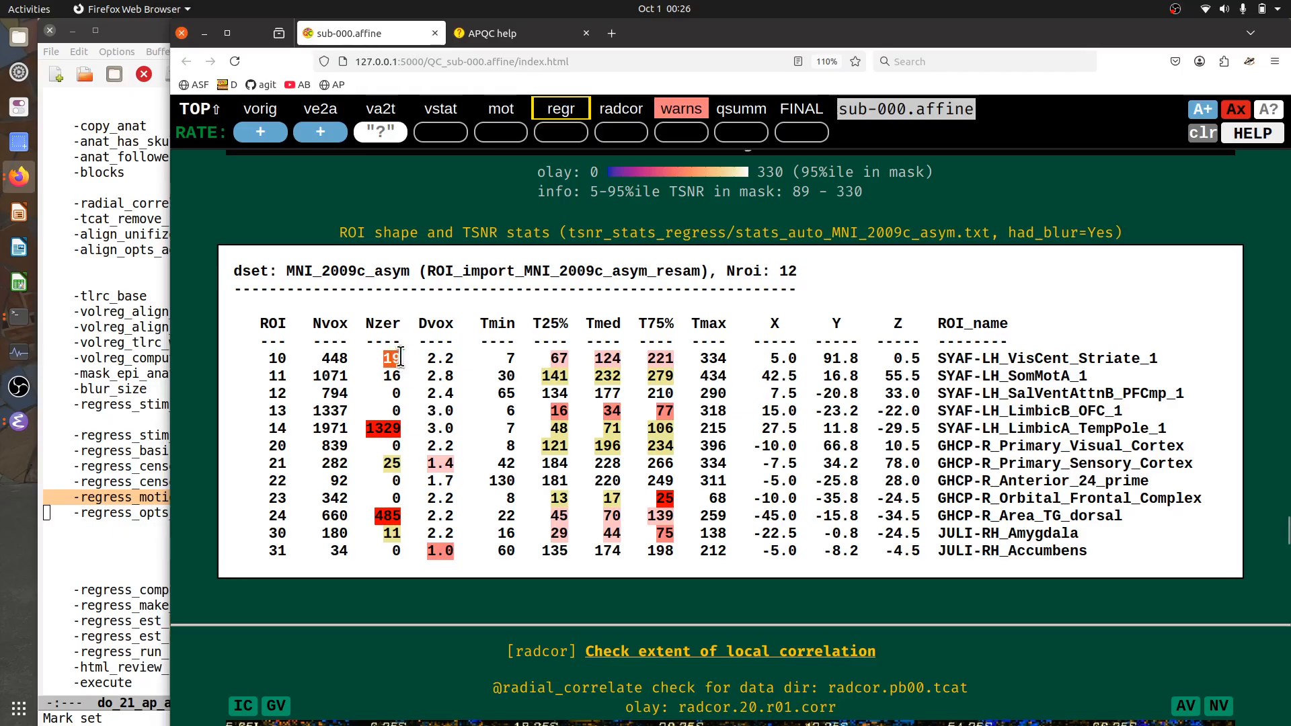
# Examine the final EPI mask coverage in the va2t section and return to the ROI shape and TSNR stats table
pyautogui.scroll(3, 849, 385)
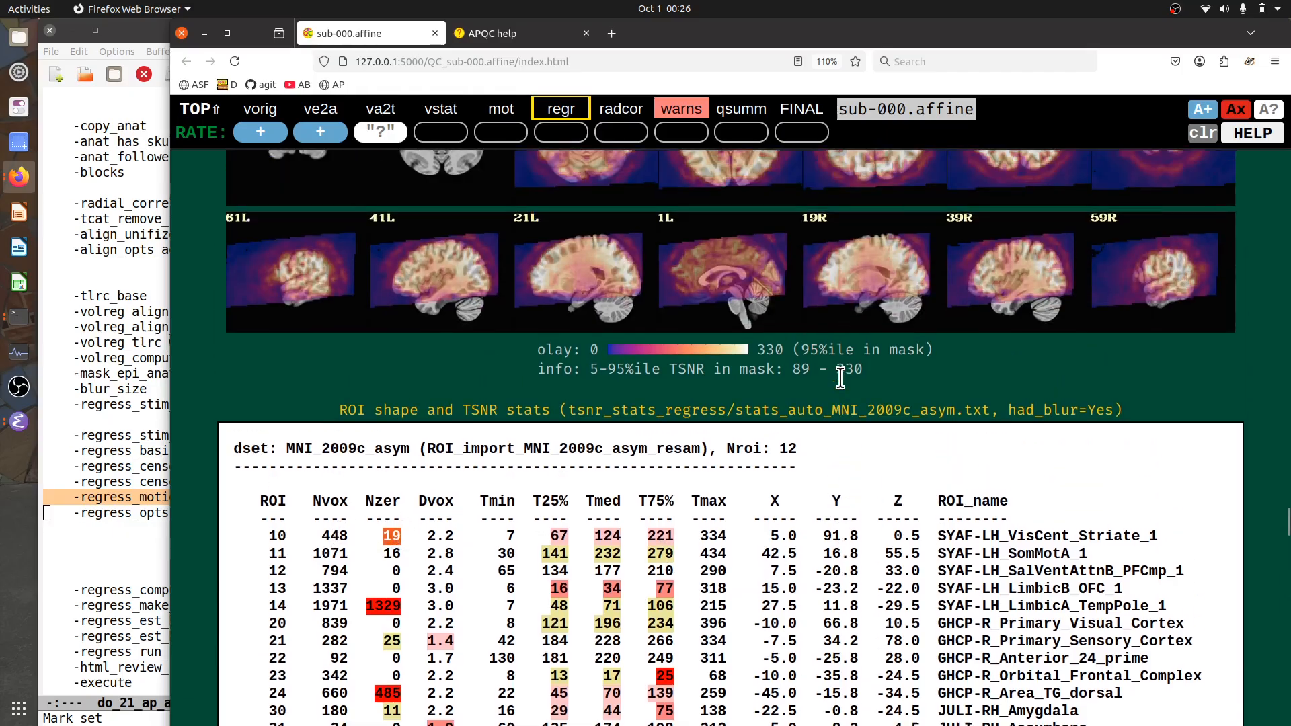
pyautogui.click(401, 114)
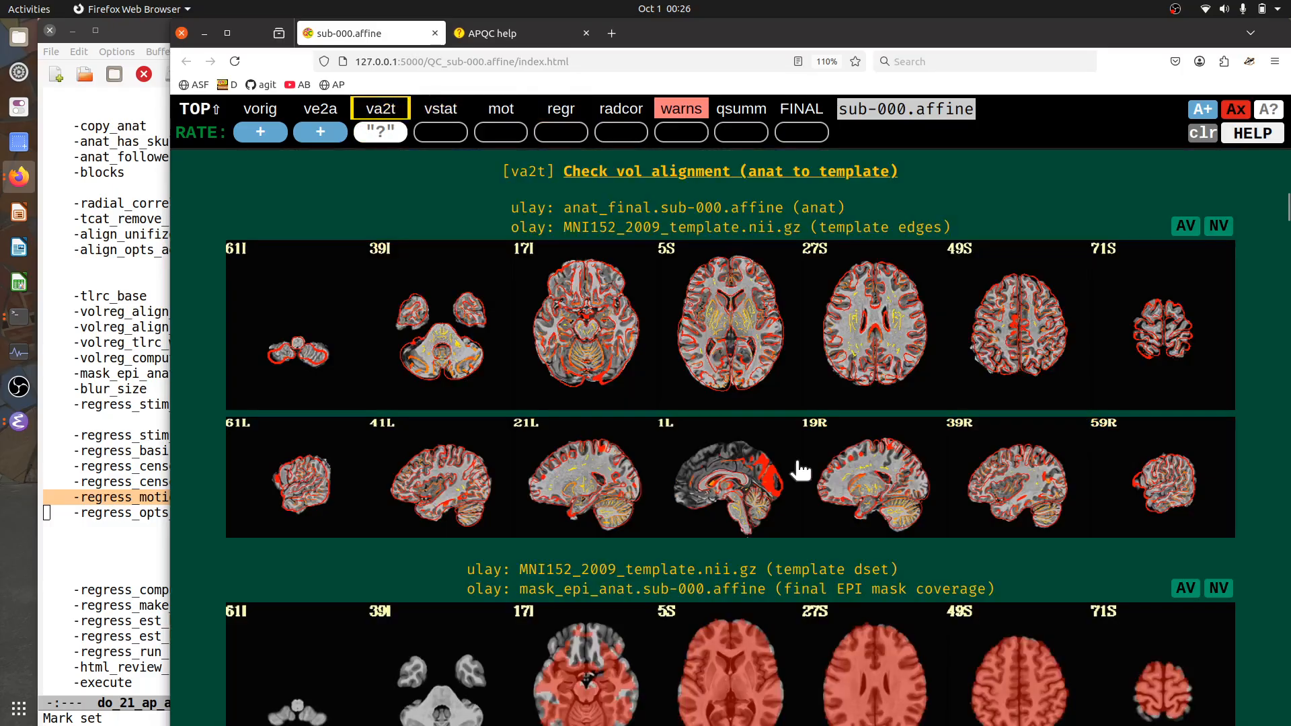
pyautogui.scroll(-4, 795, 470)
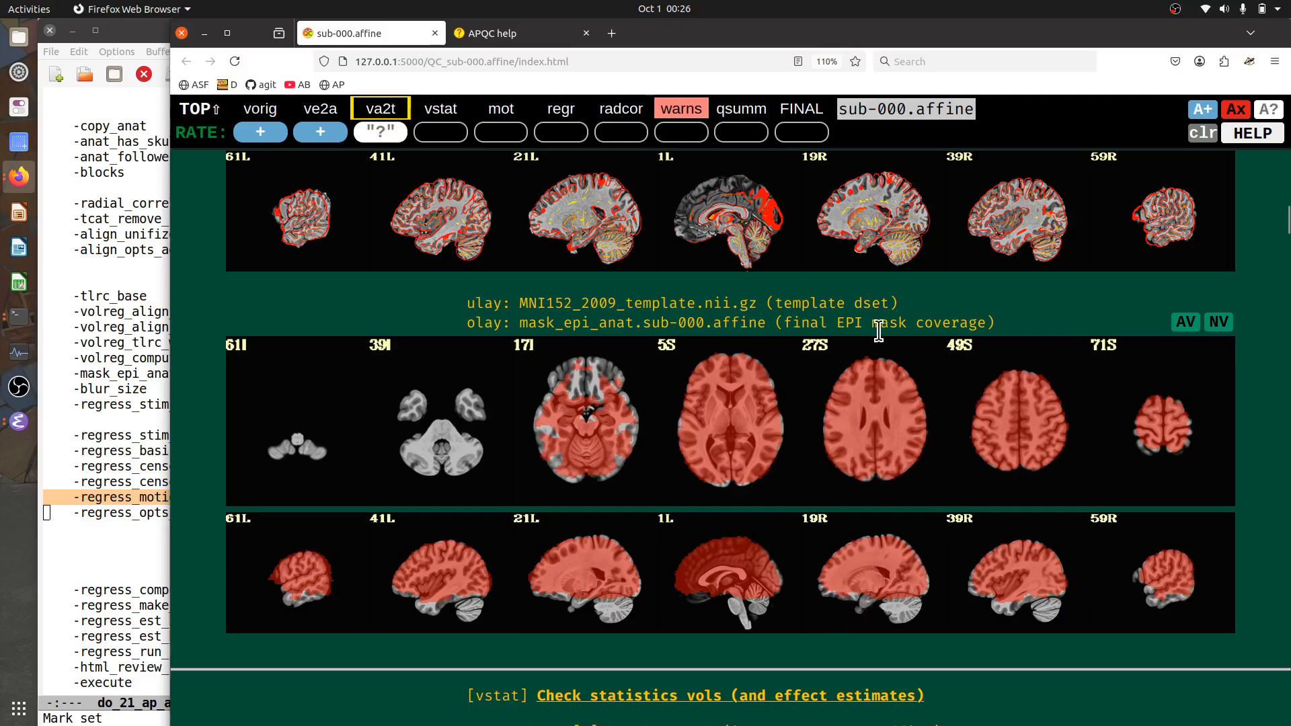
pyautogui.click(635, 109)
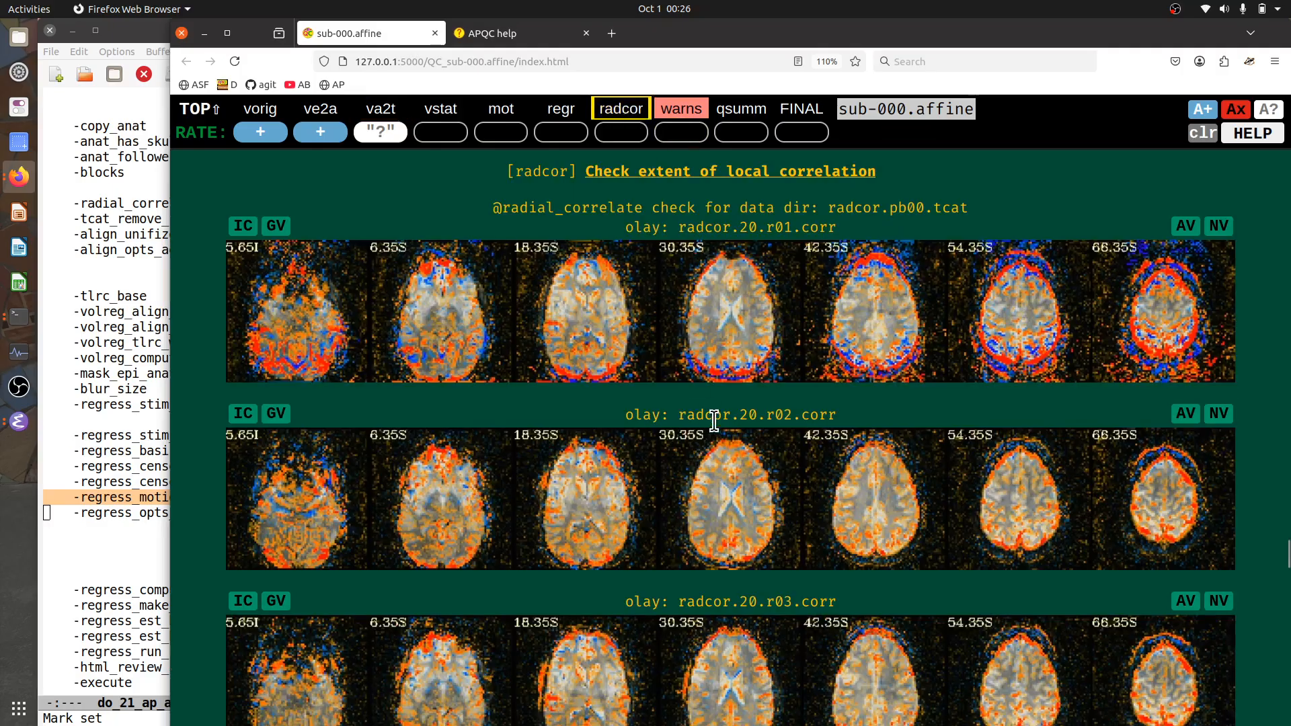
pyautogui.scroll(8, 406, 399)
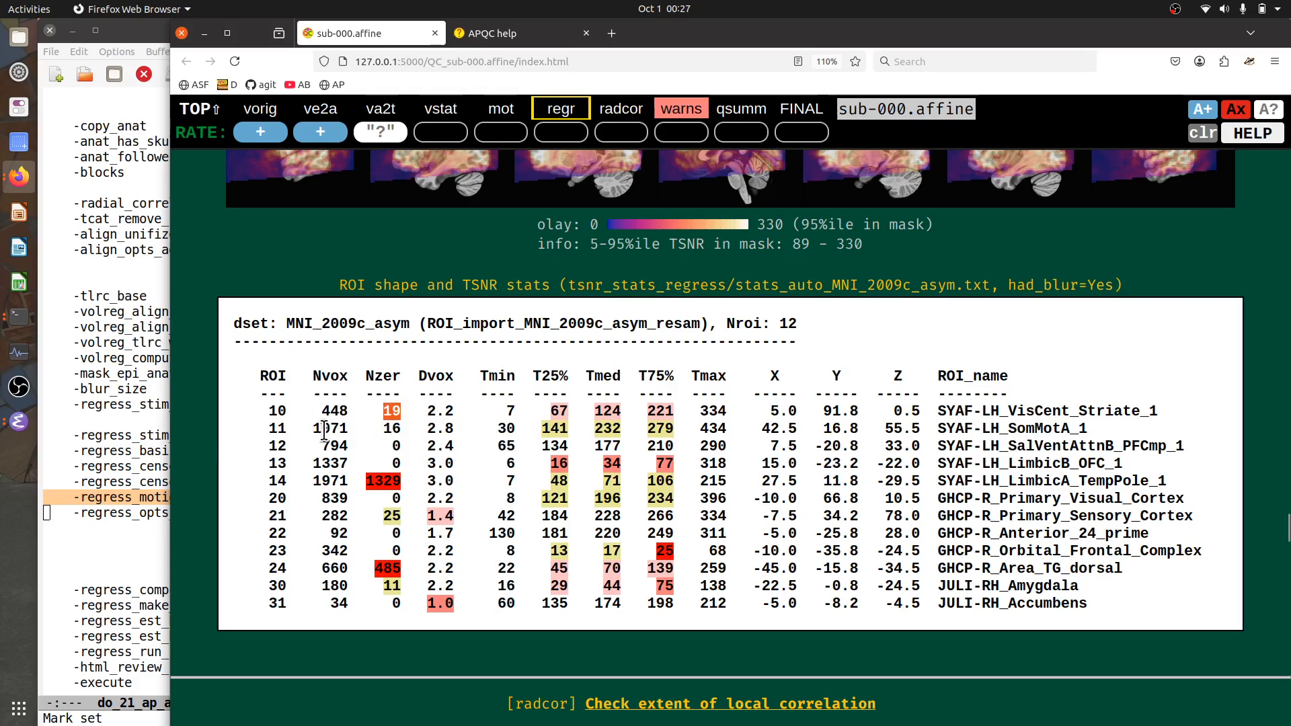
# Highlight the Nzer value of ROI 11 and the Nvox and Nzer values of ROI 14, then clear the selection
pyautogui.moveTo(310, 429); pyautogui.dragTo(400, 429)
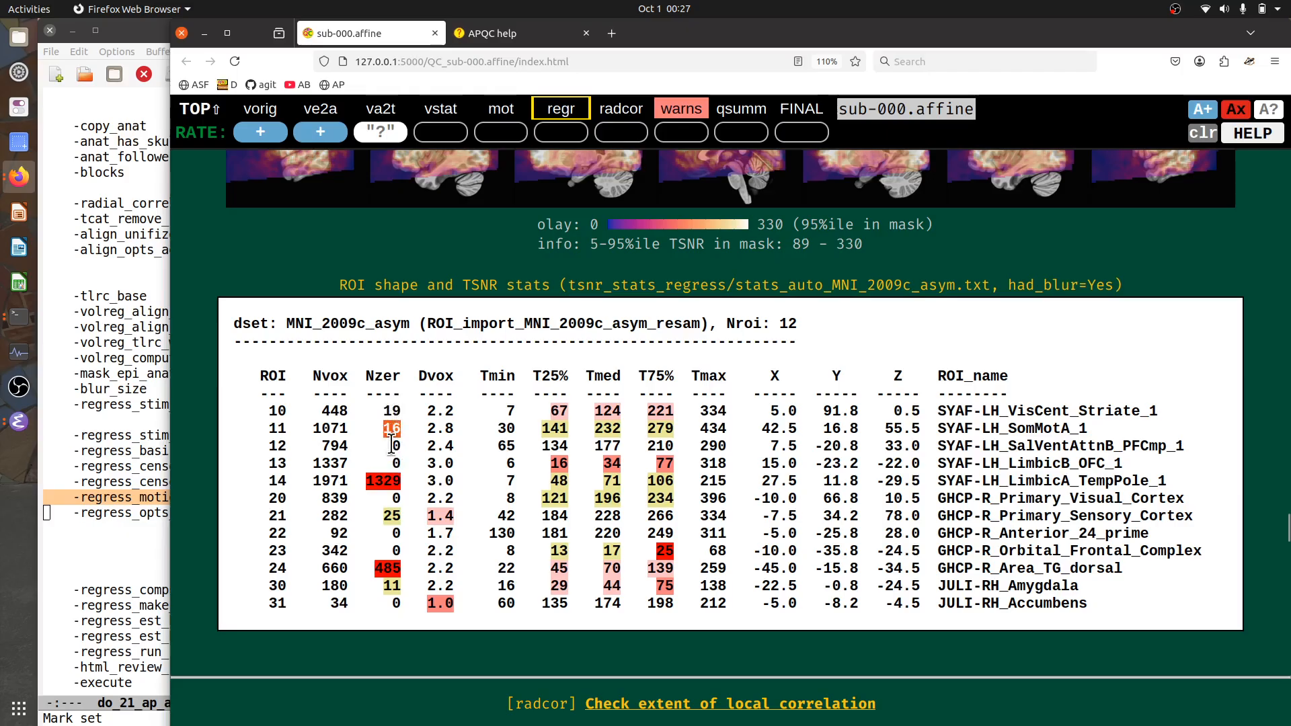
pyautogui.moveTo(265, 480); pyautogui.dragTo(404, 483)
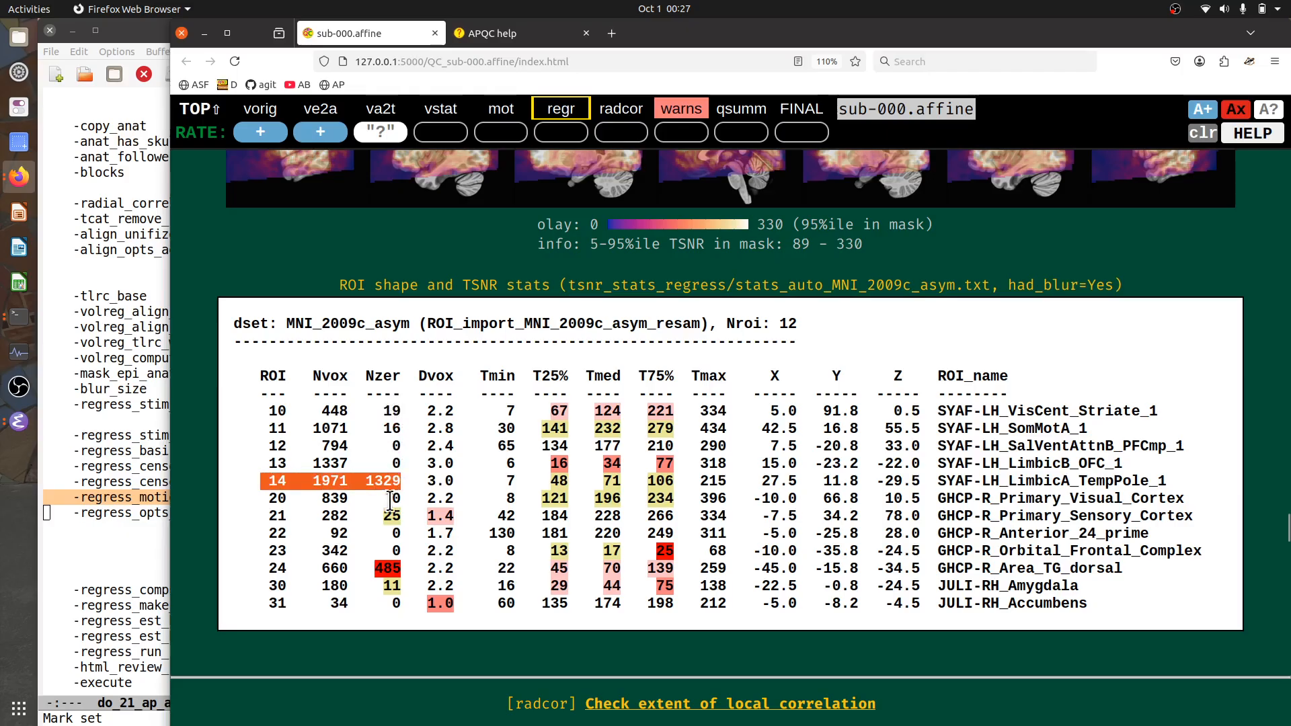
pyautogui.click(331, 480)
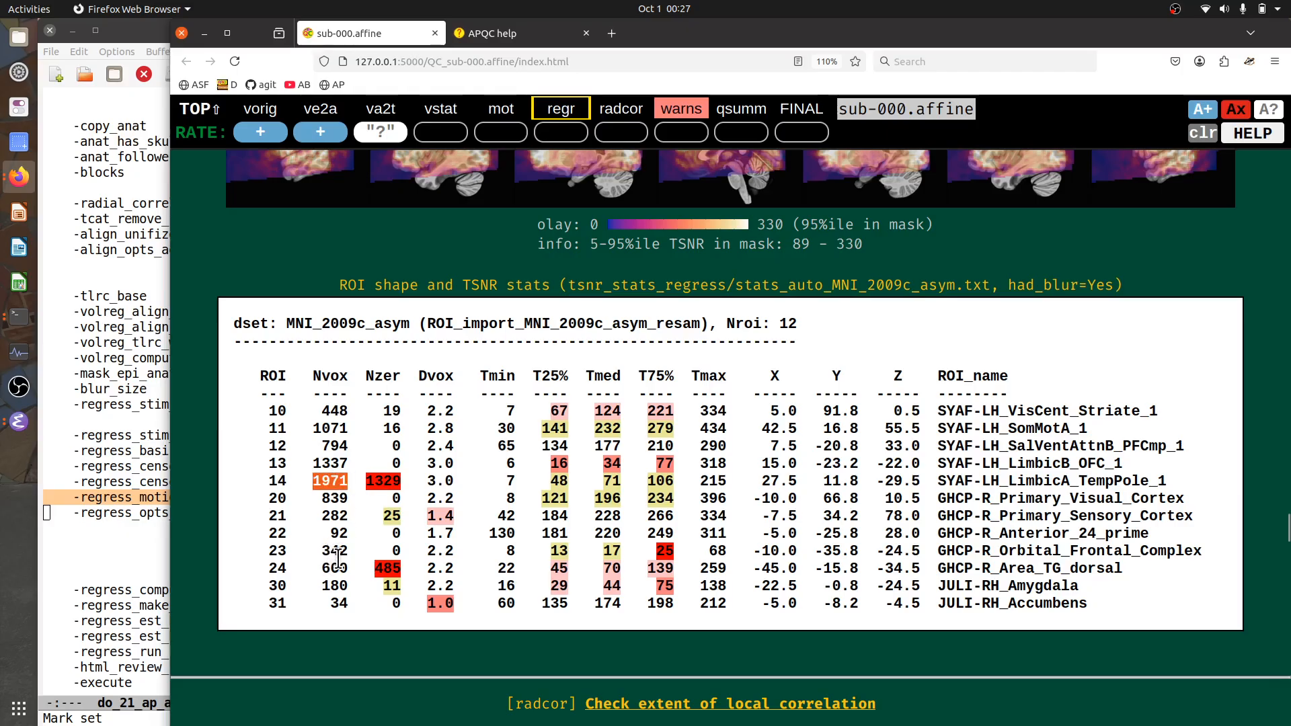
pyautogui.doubleClick(383, 482)
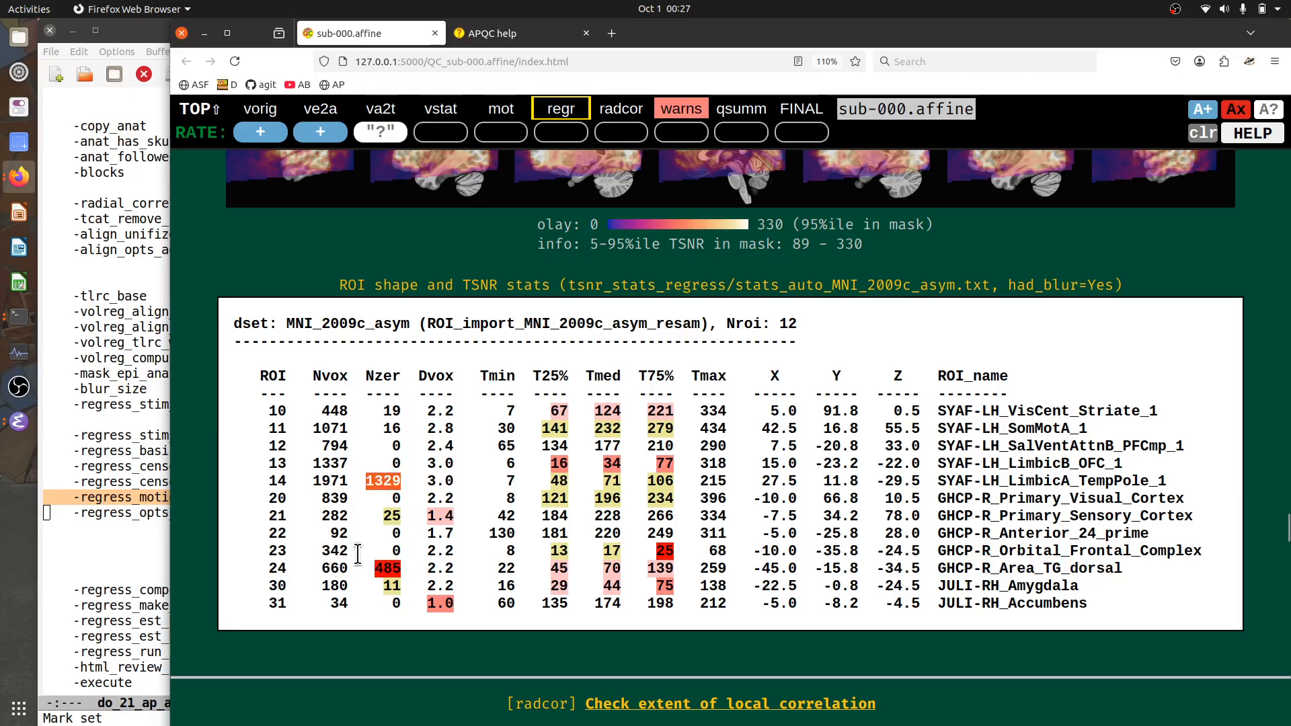
pyautogui.click(414, 476)
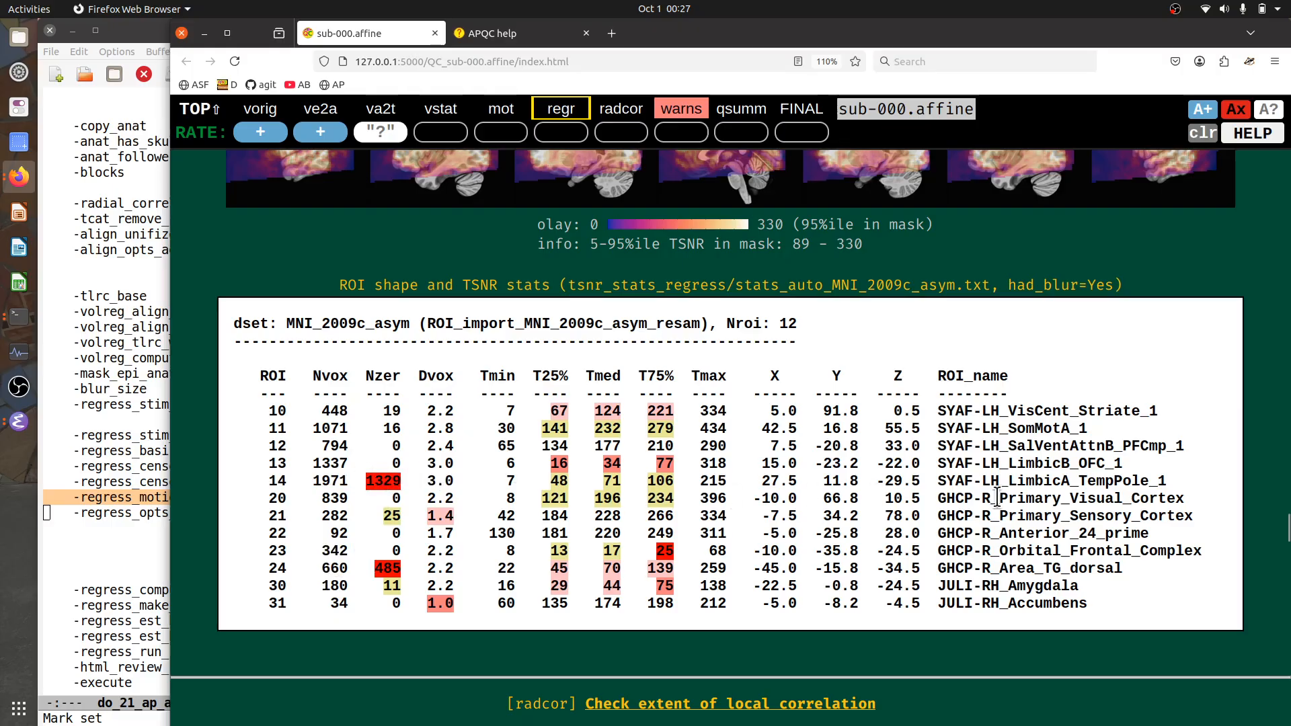
# Highlight "TempPole_1" in the name of ROI 14 and check the final TSNR images above the table
pyautogui.moveTo(1044, 481); pyautogui.dragTo(1166, 479)
pyautogui.scroll(2, 1128, 474)
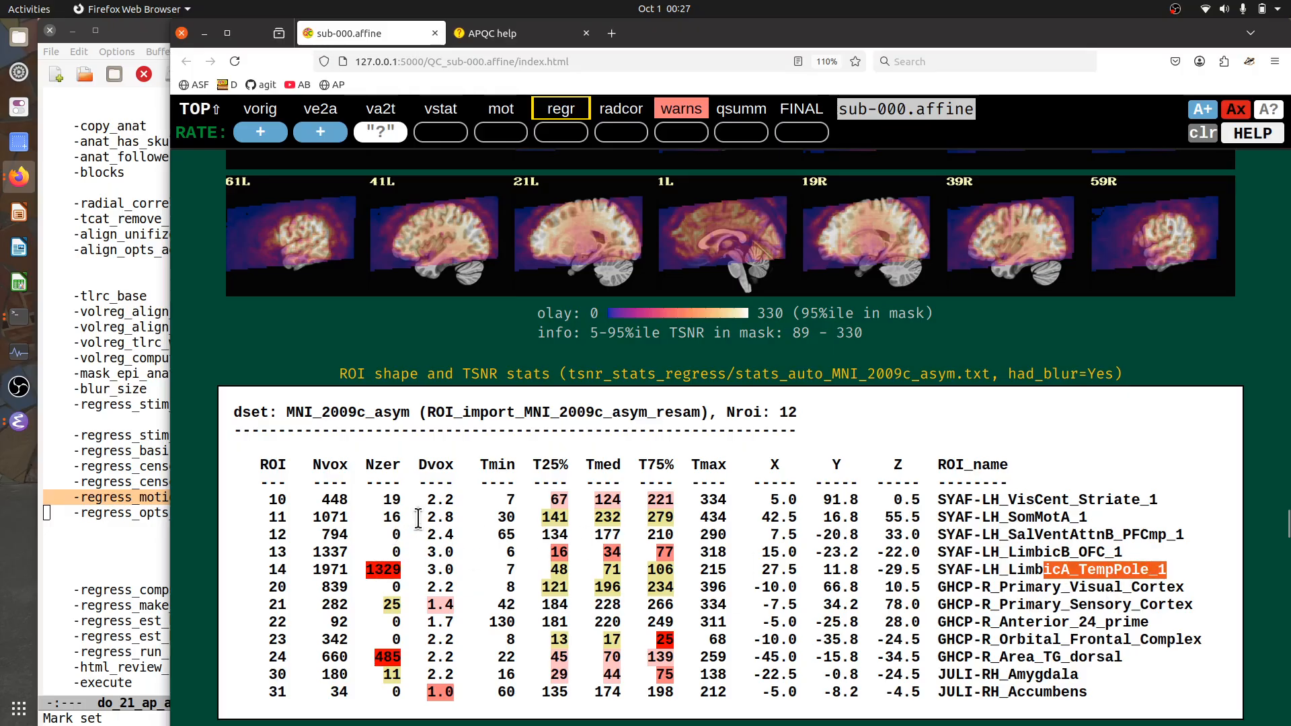
pyautogui.scroll(-2, 418, 517)
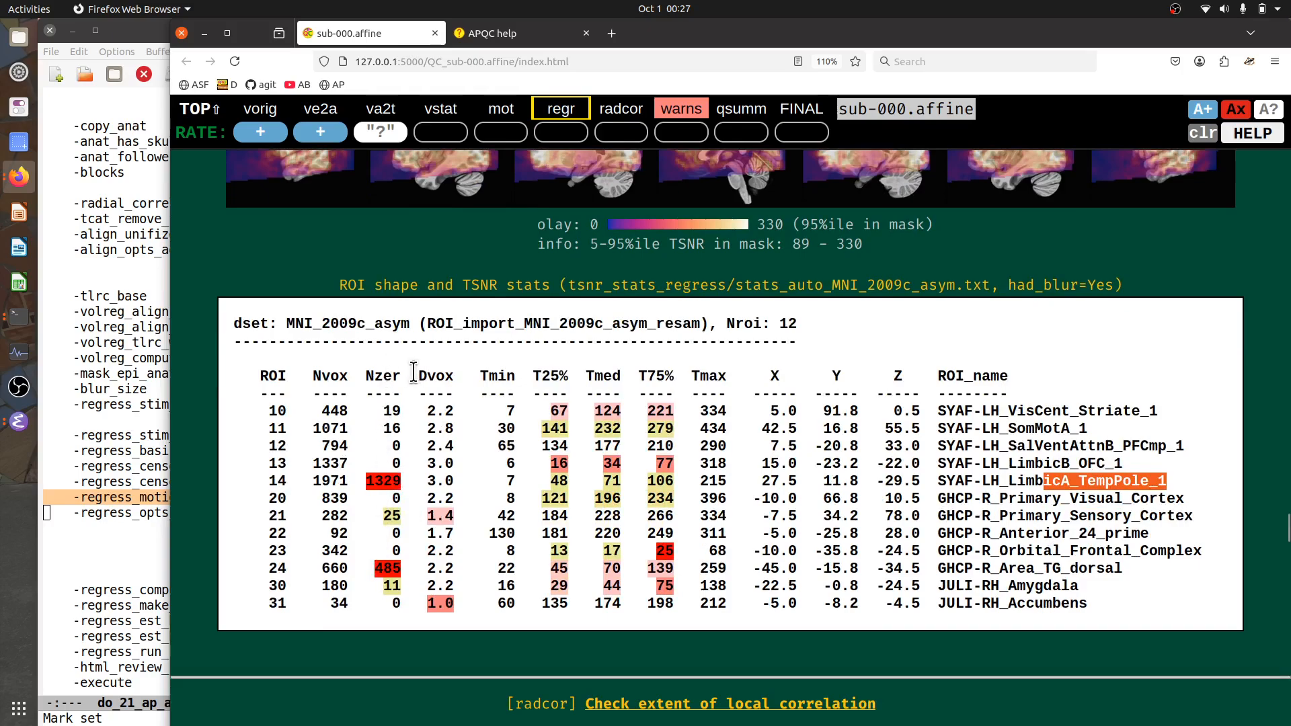
# Highlight the Dvox heading and the Dvox values of ROIs 10, 21 and 31, then clear the selection
pyautogui.moveTo(415, 375); pyautogui.dragTo(459, 378)
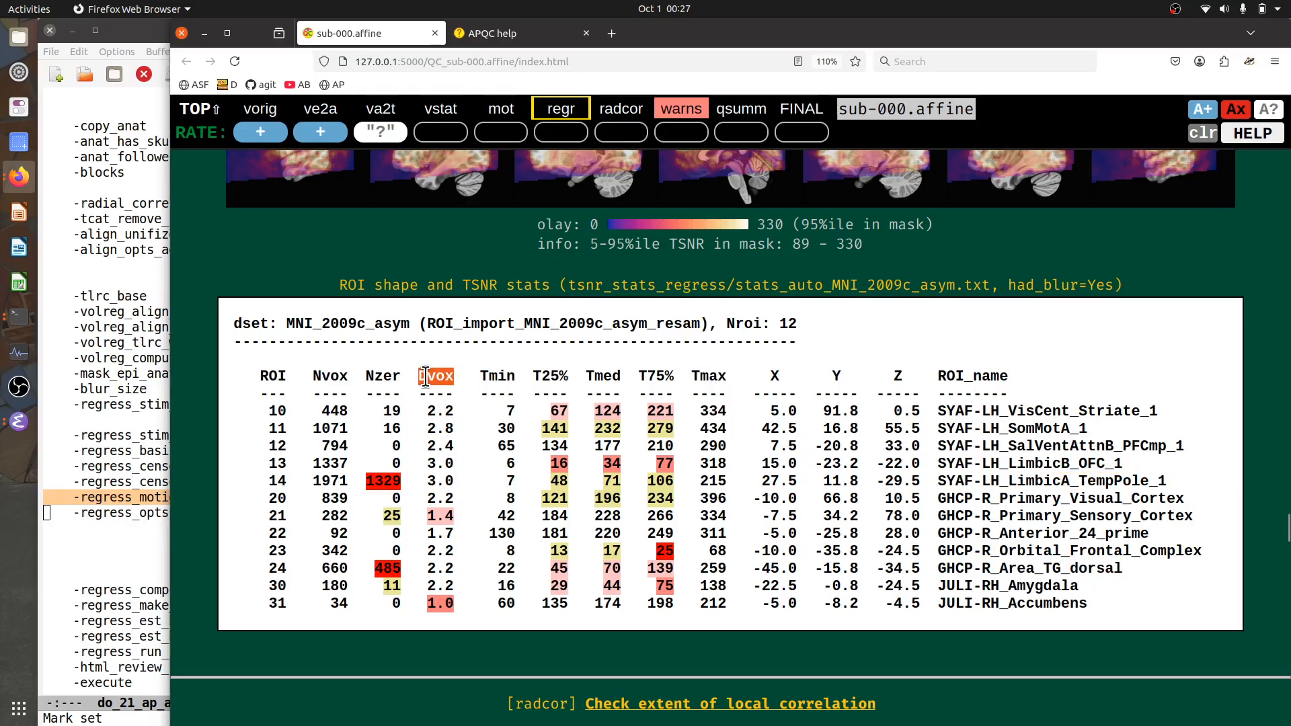
pyautogui.click(426, 377)
pyautogui.moveTo(425, 410)
pyautogui.mouseDown()
pyautogui.moveTo(459, 411)
pyautogui.moveTo(432, 410)
pyautogui.mouseUp()
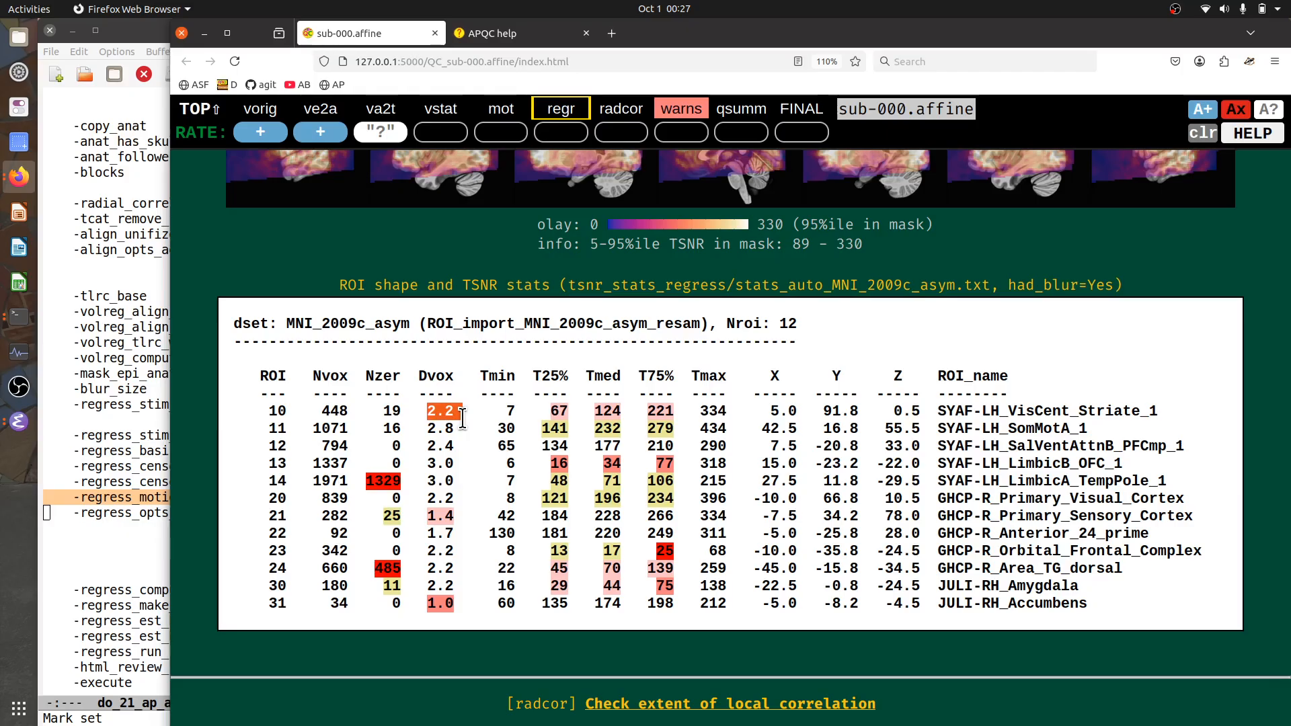
pyautogui.click(430, 417)
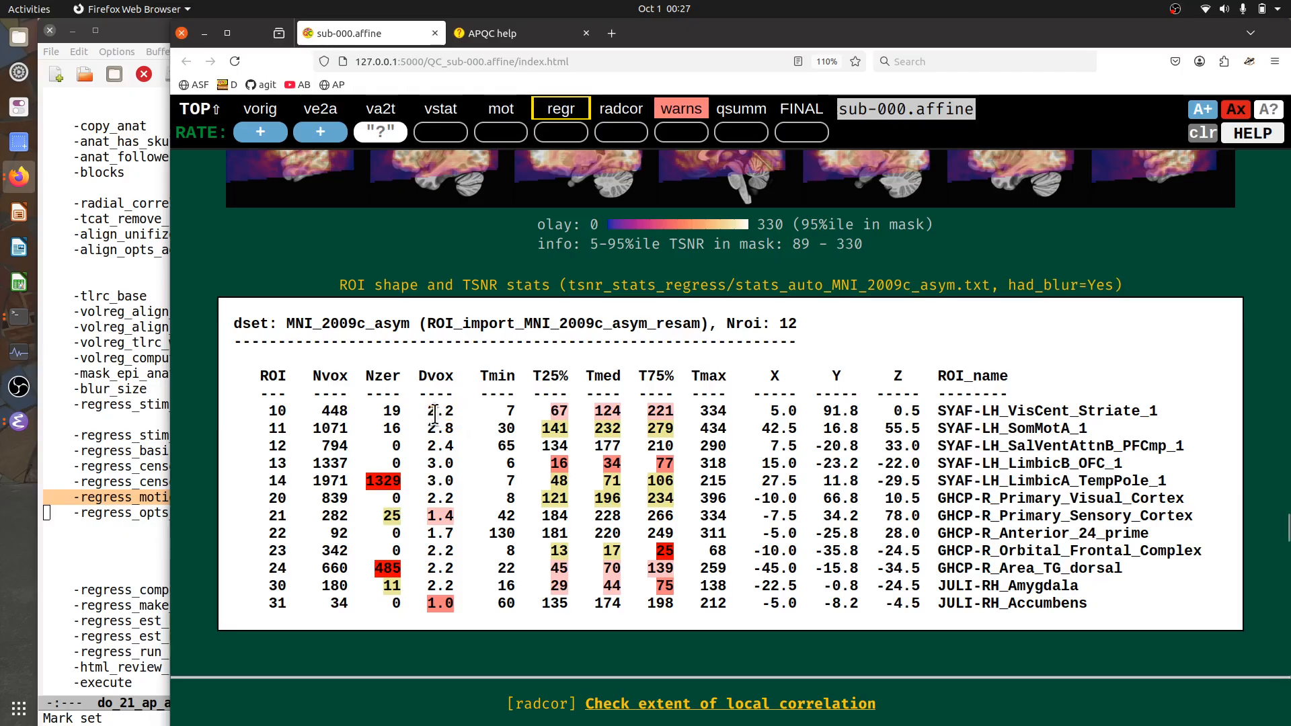
pyautogui.doubleClick(435, 413)
pyautogui.moveTo(430, 517); pyautogui.dragTo(466, 516)
pyautogui.moveTo(429, 603); pyautogui.dragTo(464, 601)
pyautogui.click(471, 604)
# Highlight the Nvox, Nzer and Dvox headings together and the Nzer value of ROI 14, then clear the selection
pyautogui.moveTo(311, 377); pyautogui.dragTo(460, 377)
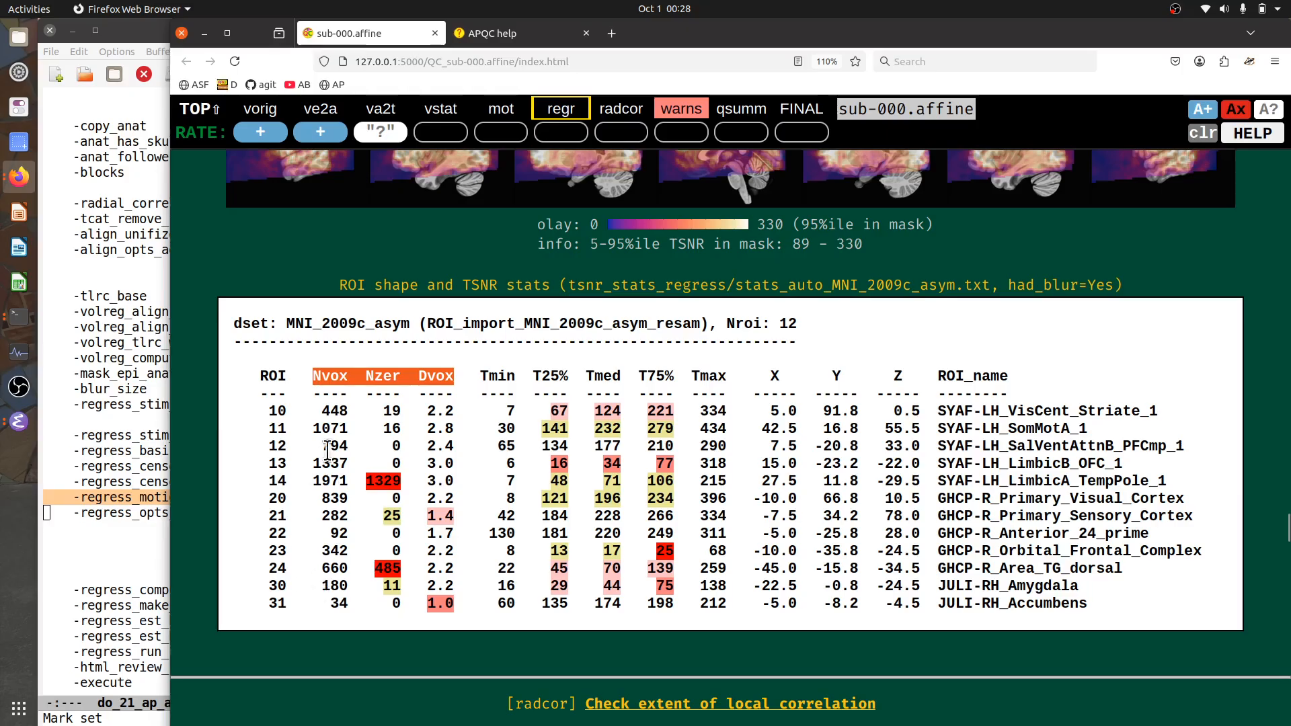
pyautogui.click(374, 478)
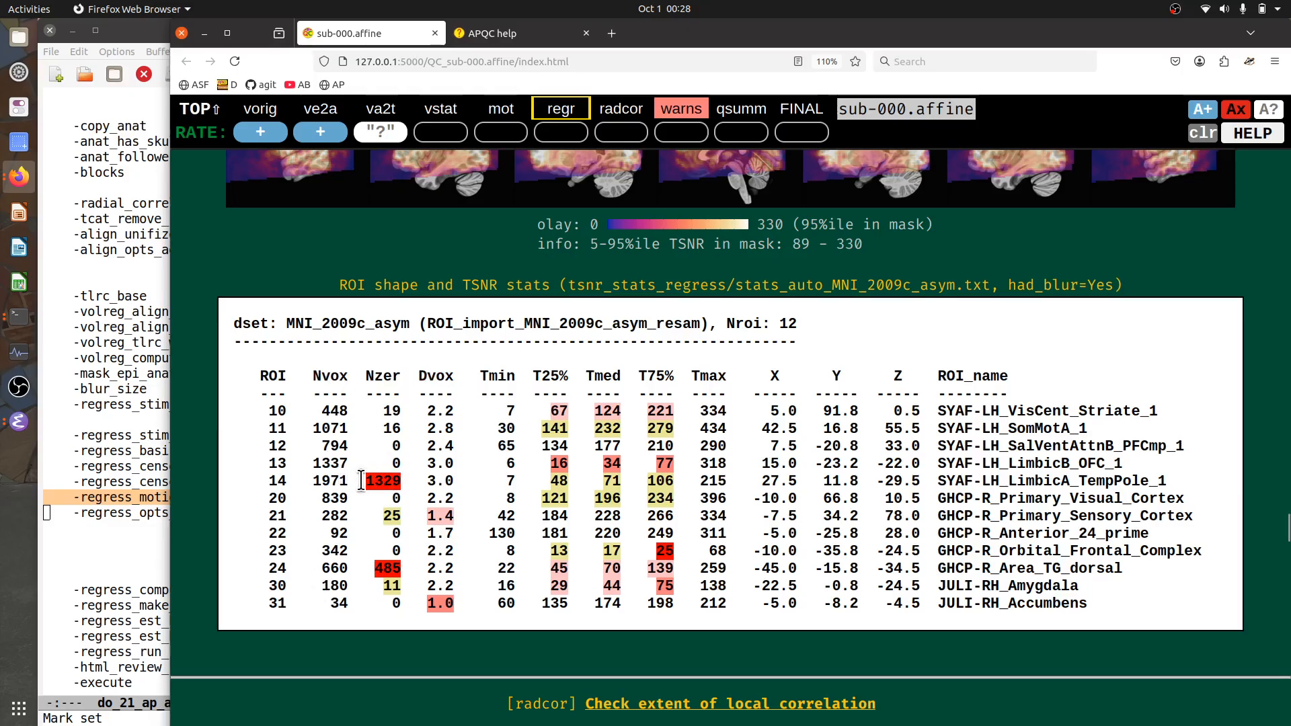
pyautogui.moveTo(358, 480); pyautogui.dragTo(404, 481)
pyautogui.click(407, 484)
# Highlight the Dvox value of ROI 31 and its name "JULI-RH_Accumbens", then clear the selection
pyautogui.moveTo(430, 603); pyautogui.dragTo(453, 603)
pyautogui.click(462, 604)
pyautogui.moveTo(457, 603); pyautogui.dragTo(438, 604)
pyautogui.click(474, 605)
pyautogui.moveTo(937, 603); pyautogui.dragTo(1082, 603)
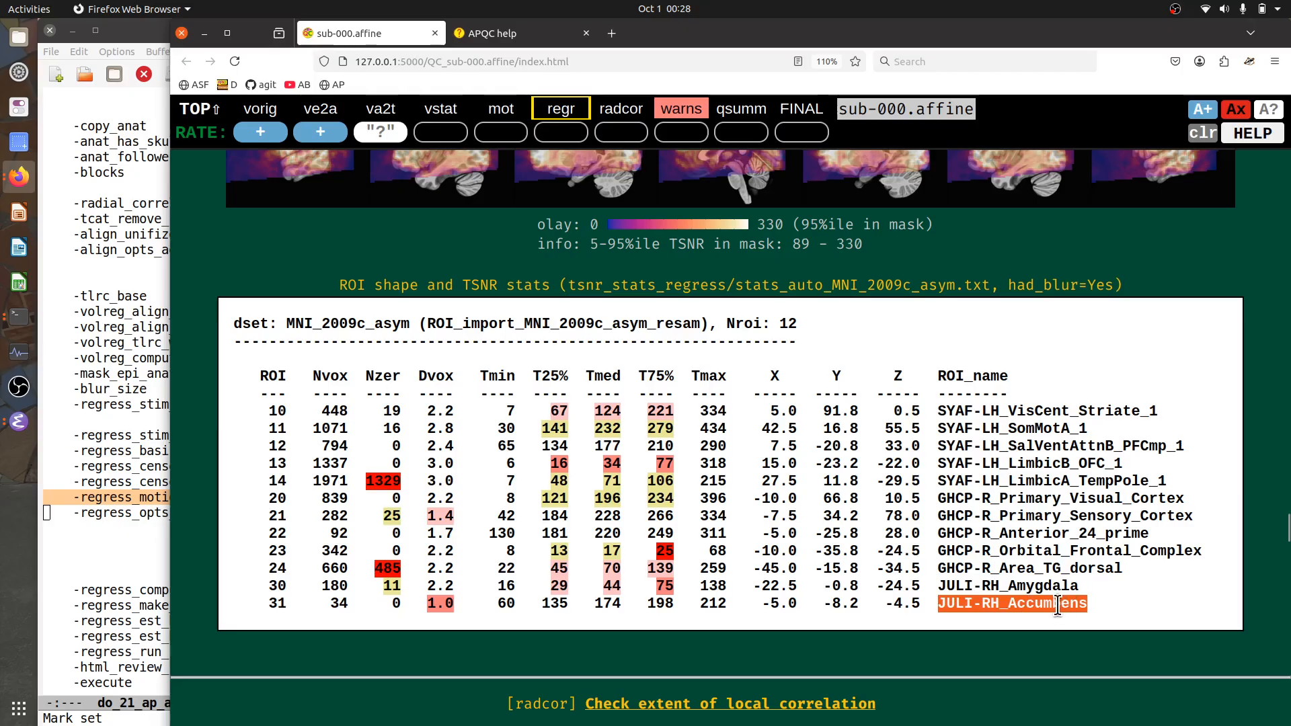
pyautogui.click(461, 603)
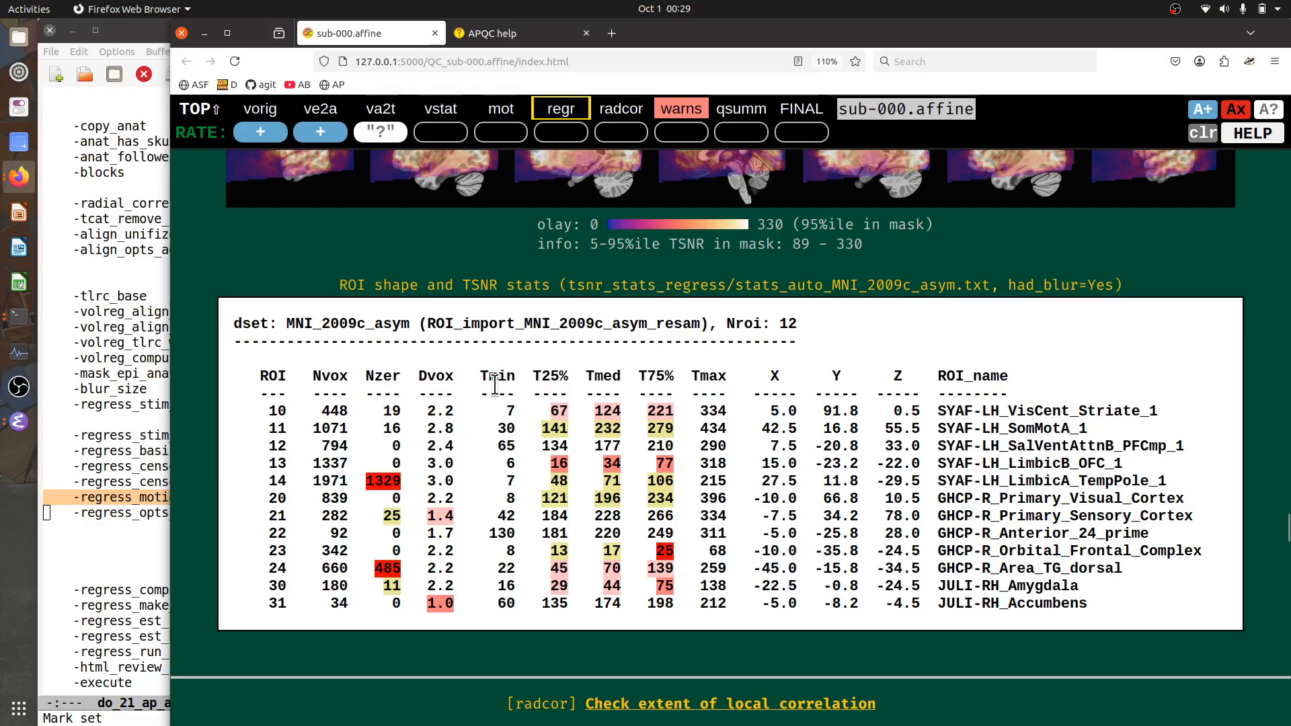
# Highlight the Tmin to Tmax headings together, then Tmin, Tmax, Tmed, T25% and T75% one at a time
pyautogui.moveTo(473, 375); pyautogui.dragTo(742, 373)
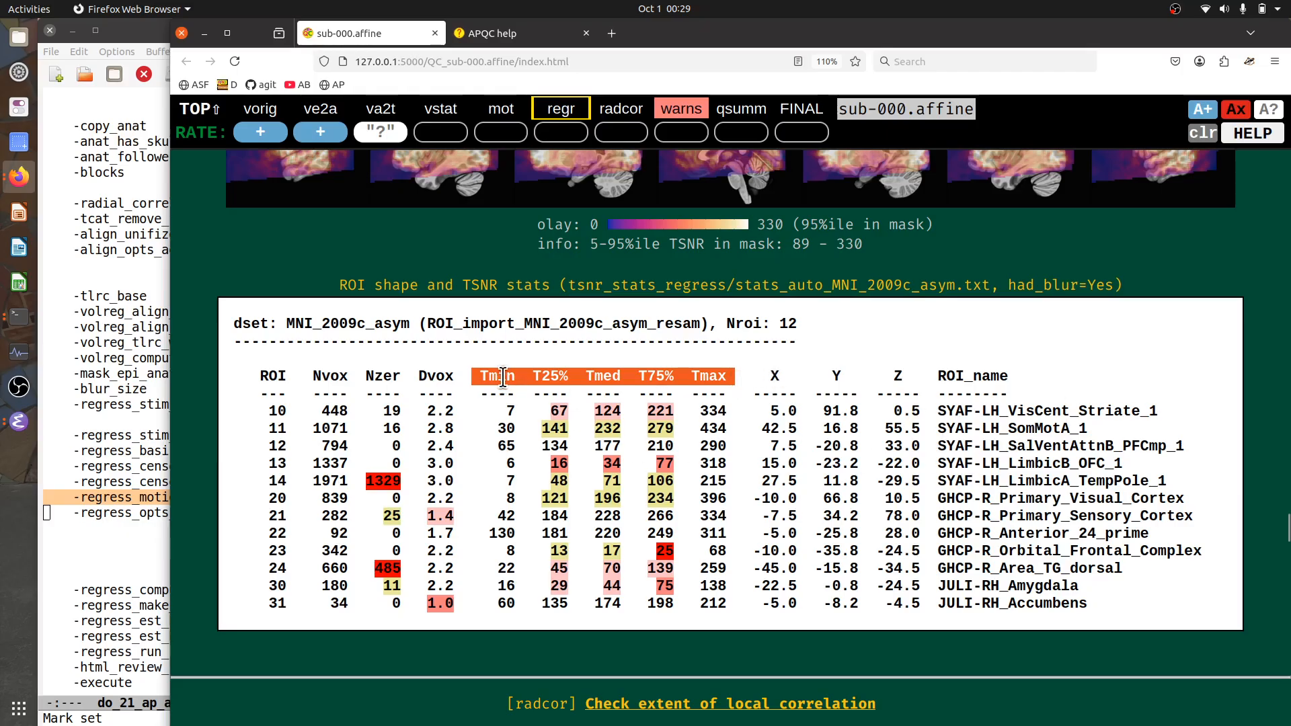
pyautogui.doubleClick(503, 377)
pyautogui.doubleClick(715, 376)
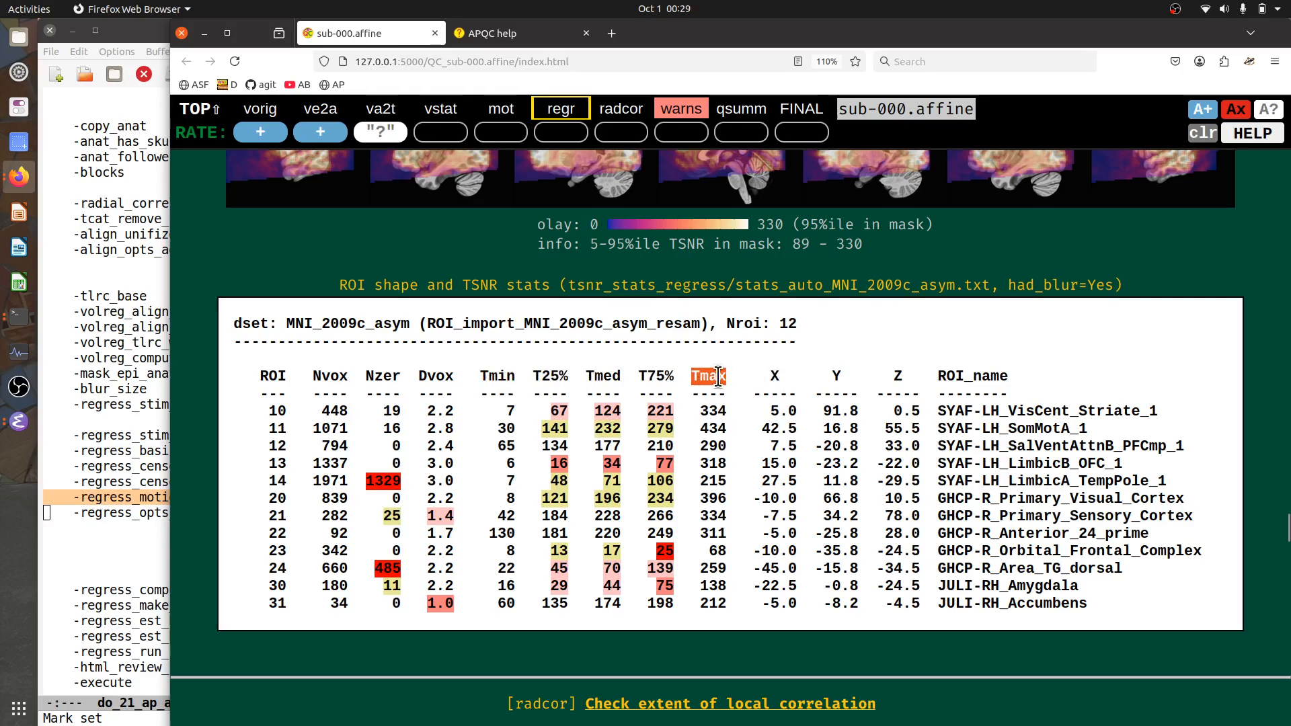
pyautogui.doubleClick(604, 376)
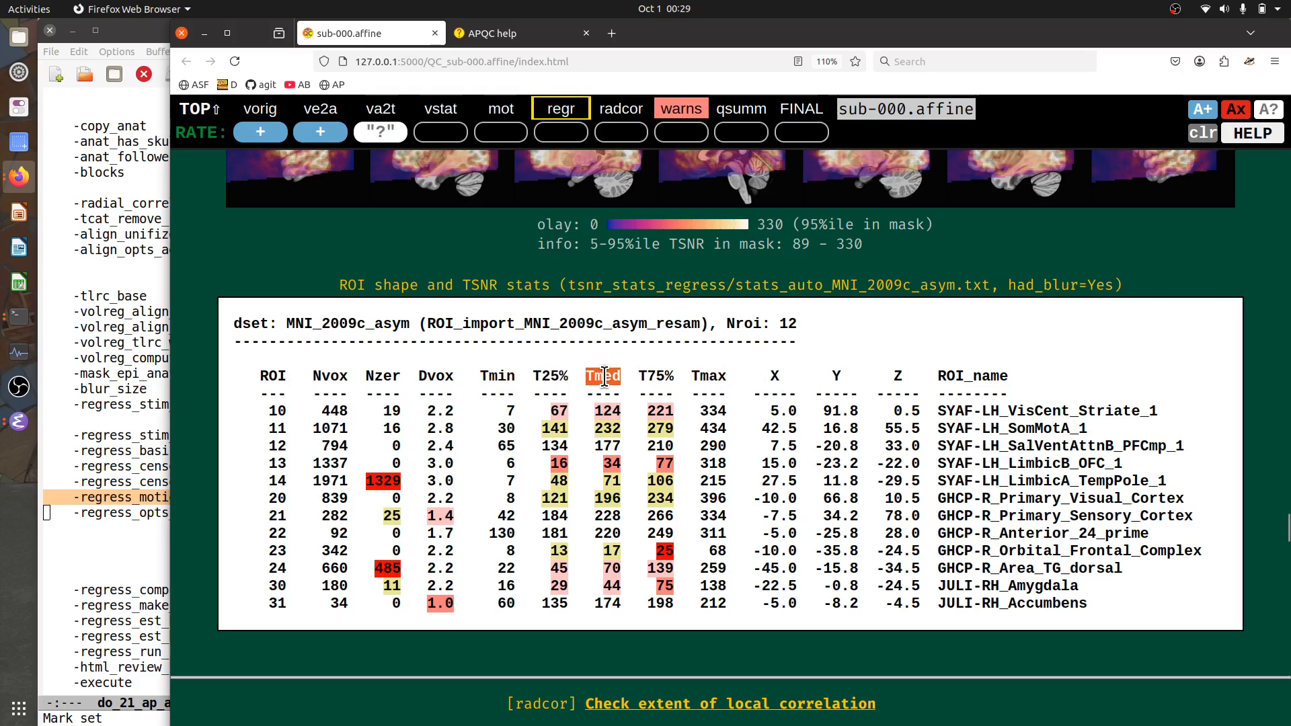
pyautogui.doubleClick(552, 377)
pyautogui.doubleClick(645, 376)
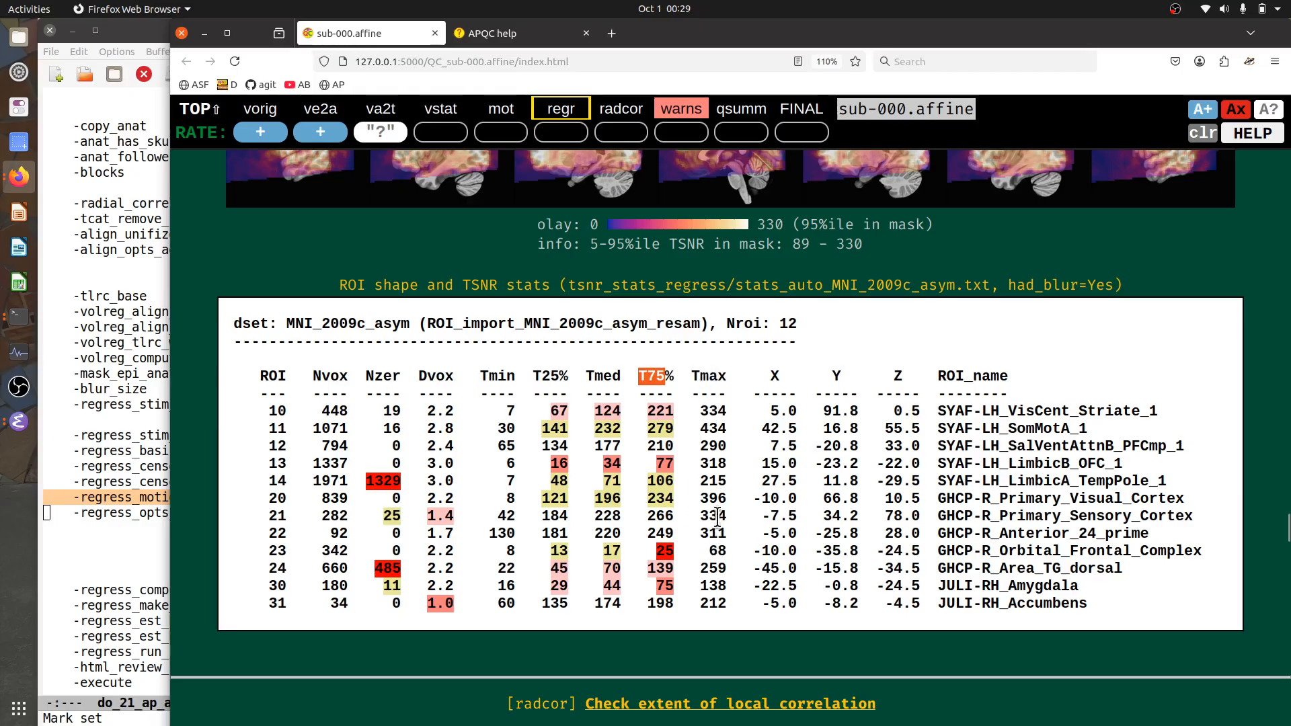
# Highlight the T25%, Tmed and T75% headings together and the same three values of ROI 10, then clear the selection
pyautogui.moveTo(681, 369); pyautogui.dragTo(533, 370)
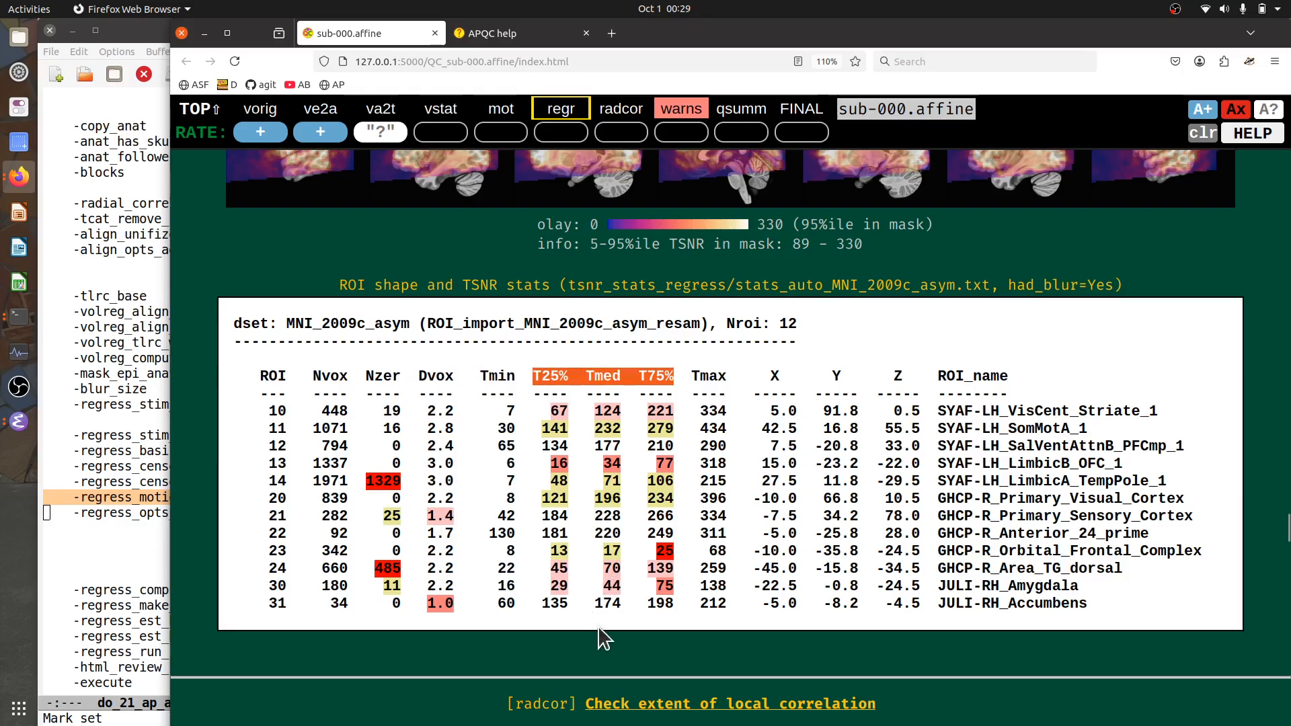
pyautogui.click(680, 412)
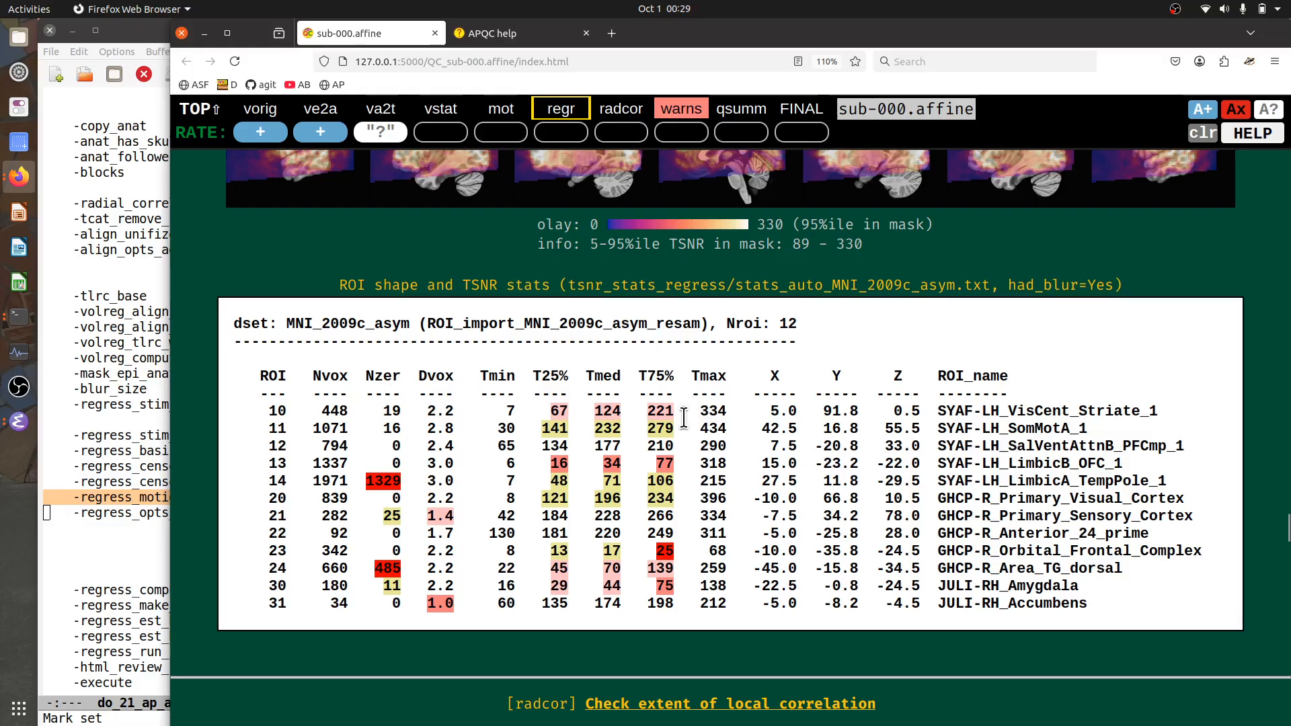
pyautogui.moveTo(669, 408); pyautogui.dragTo(540, 410)
pyautogui.click(540, 410)
# Point out the T75%, Tmed and T25% headings individually and highlight ROI 10's values in those columns twice, then clear the selection
pyautogui.doubleClick(652, 375)
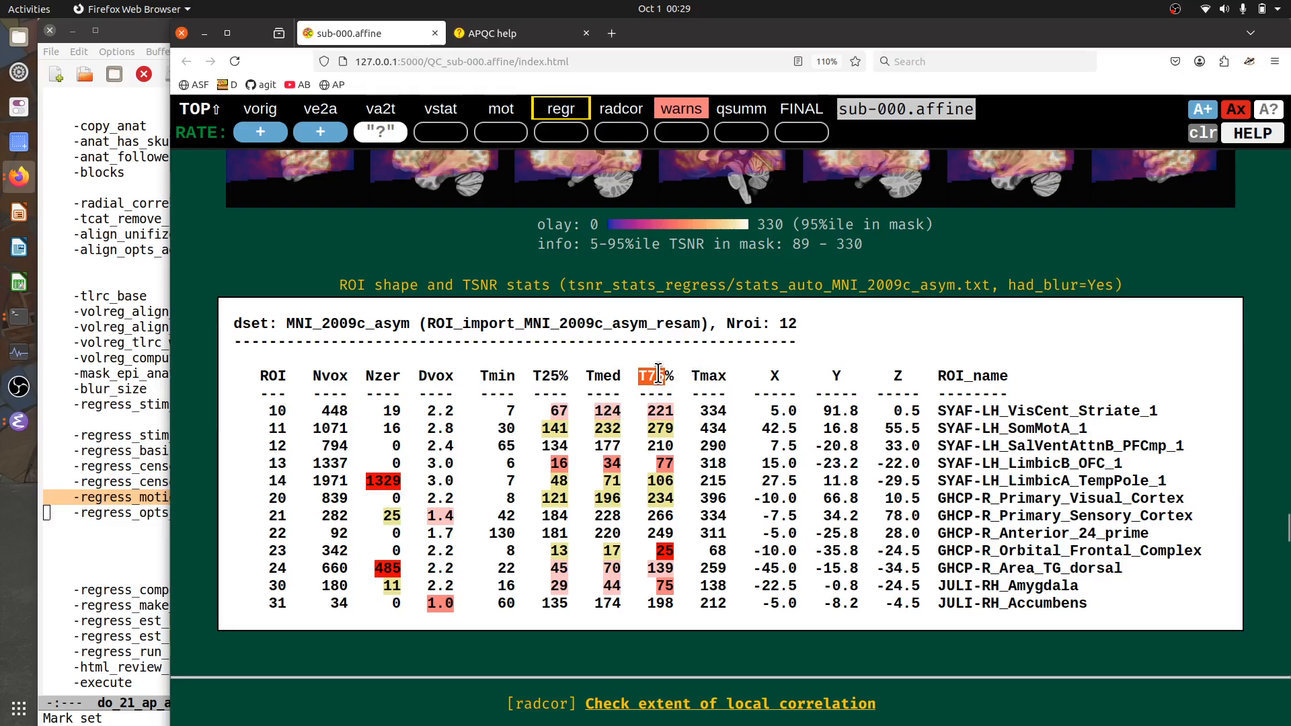
pyautogui.click(607, 378)
pyautogui.doubleClick(539, 370)
pyautogui.click(670, 409)
pyautogui.moveTo(671, 409); pyautogui.dragTo(546, 411)
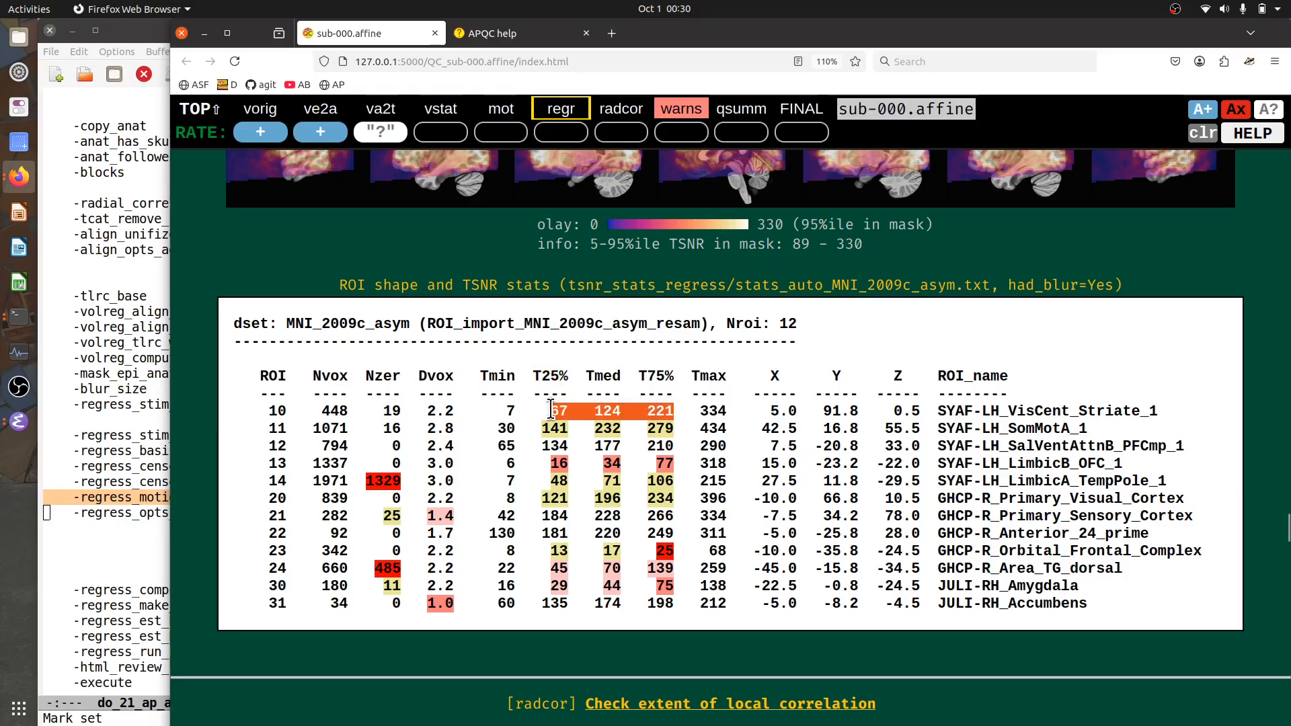
pyautogui.click(671, 412)
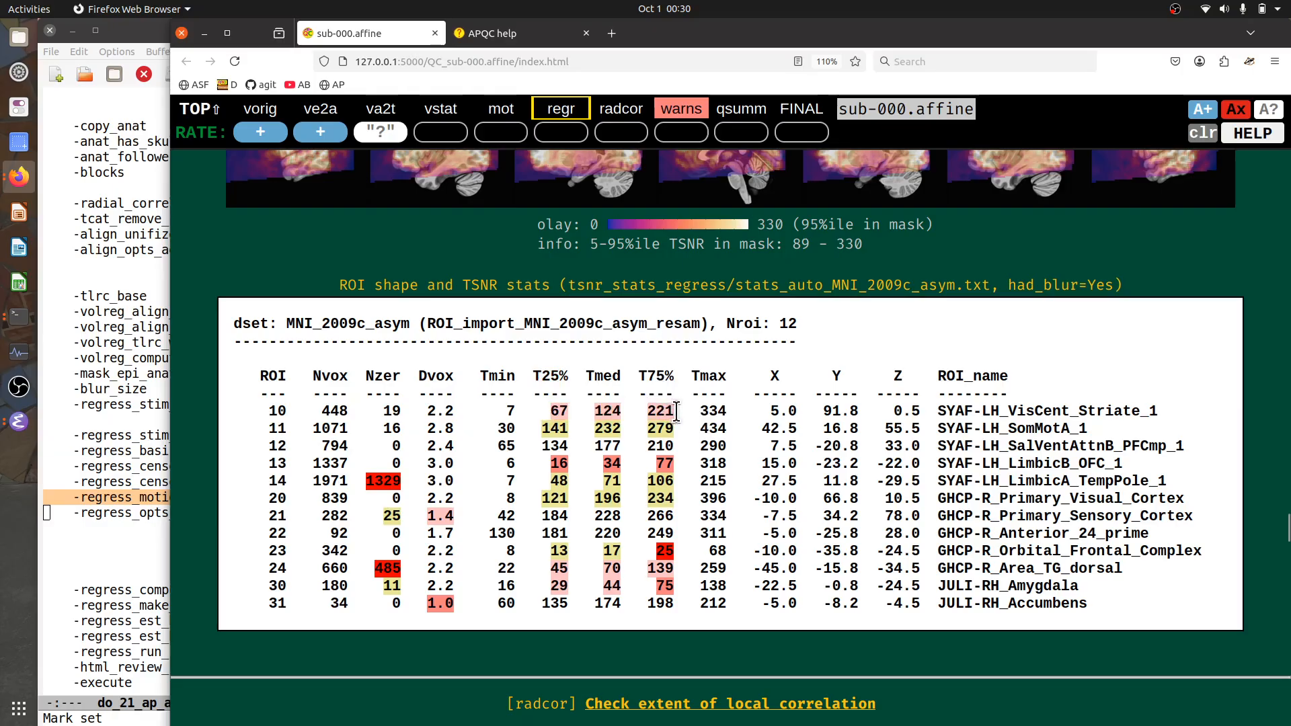
pyautogui.moveTo(675, 412); pyautogui.dragTo(537, 410)
pyautogui.click(540, 410)
# Highlight the name "GHCP-R_Orbital_Frontal_Complex" and the T25% to T75% values of ROIs 23 and 30, then clear the selection
pyautogui.moveTo(937, 551); pyautogui.dragTo(1196, 550)
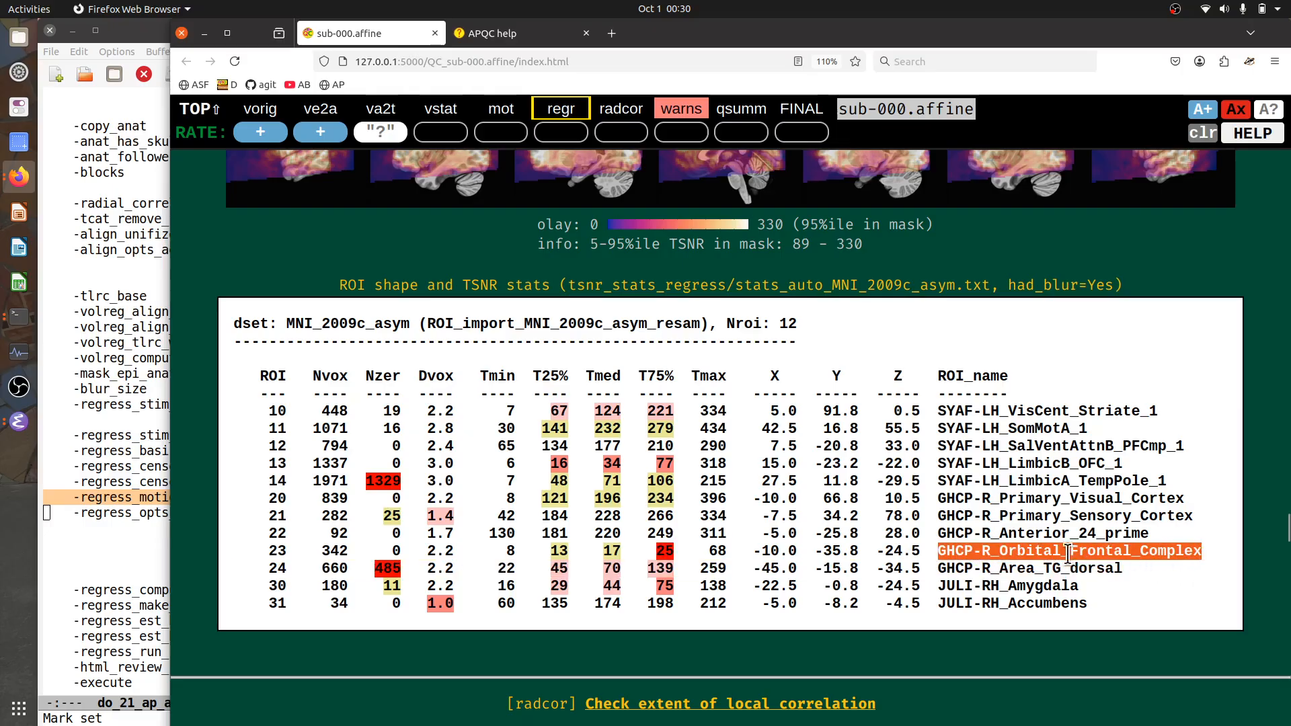
pyautogui.moveTo(679, 549); pyautogui.dragTo(538, 550)
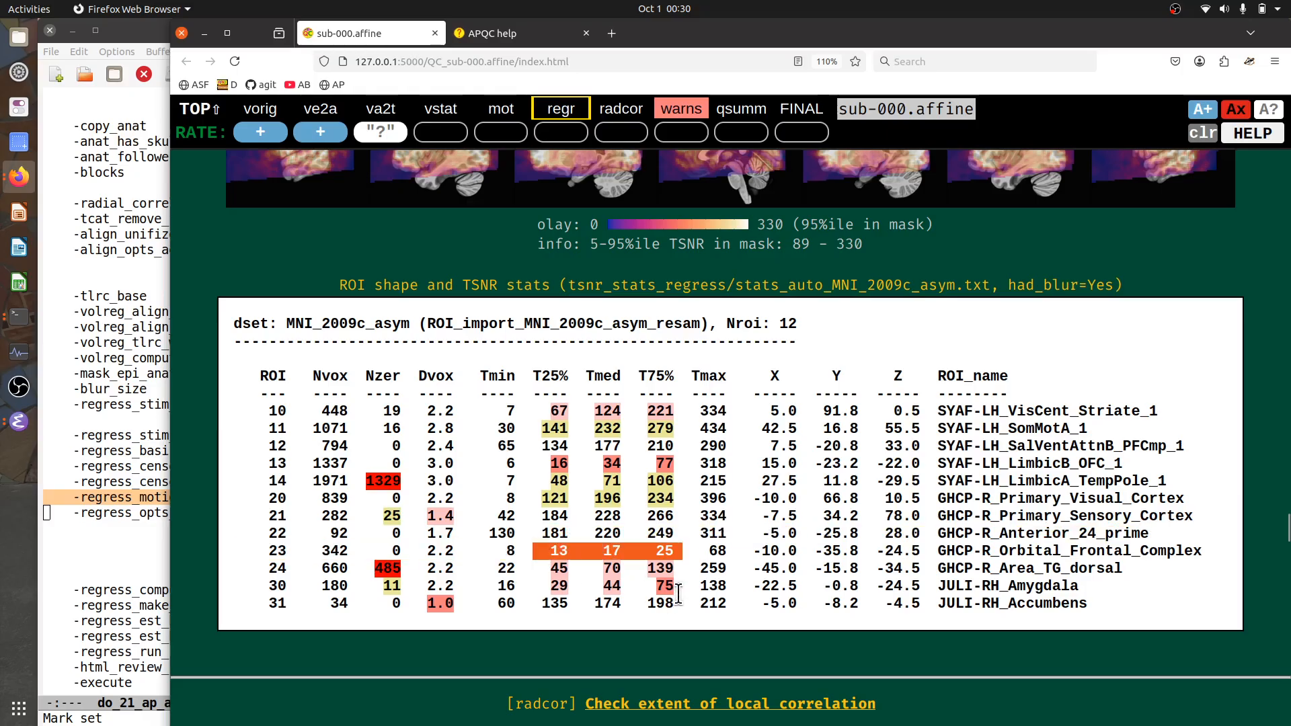
pyautogui.moveTo(681, 586); pyautogui.dragTo(536, 584)
pyautogui.click(536, 584)
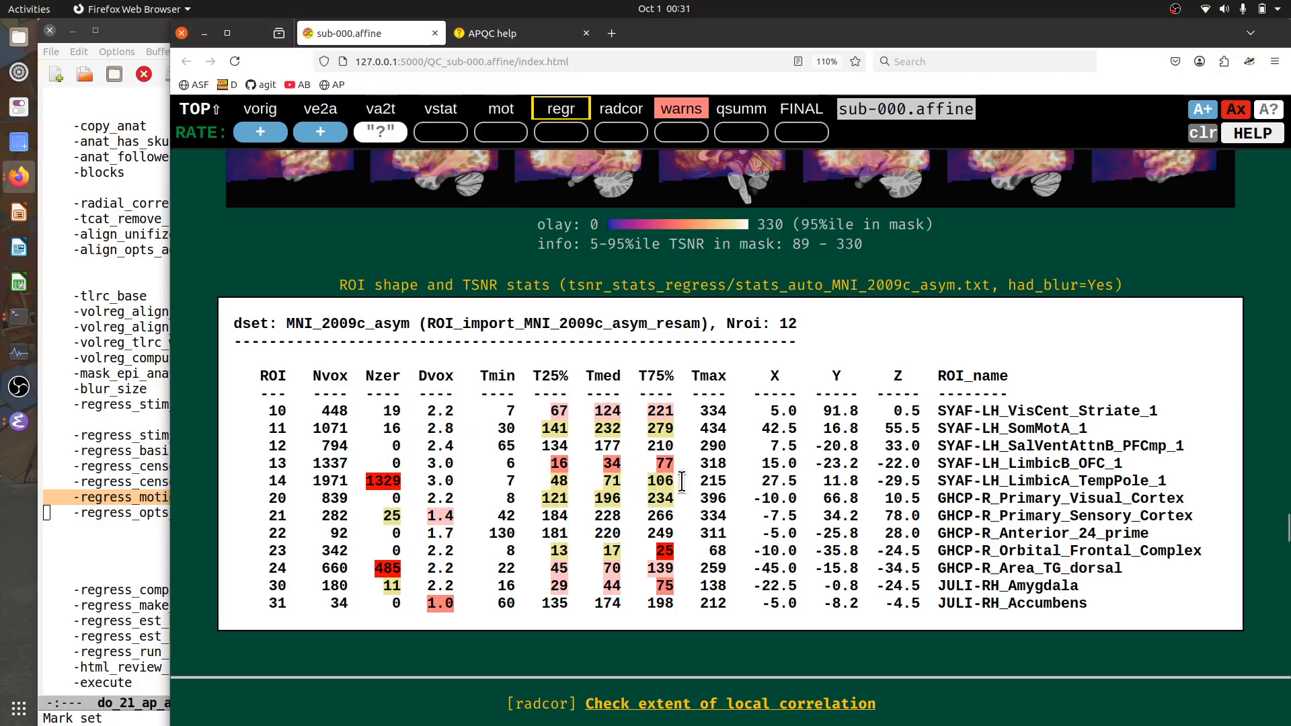
# Mark the spot beside ROI 14's T75% value and check the final TSNR images above the table
pyautogui.moveTo(683, 483)
pyautogui.mouseDown()
pyautogui.moveTo(548, 481)
pyautogui.moveTo(684, 482)
pyautogui.mouseUp()
pyautogui.scroll(3, 668, 411)
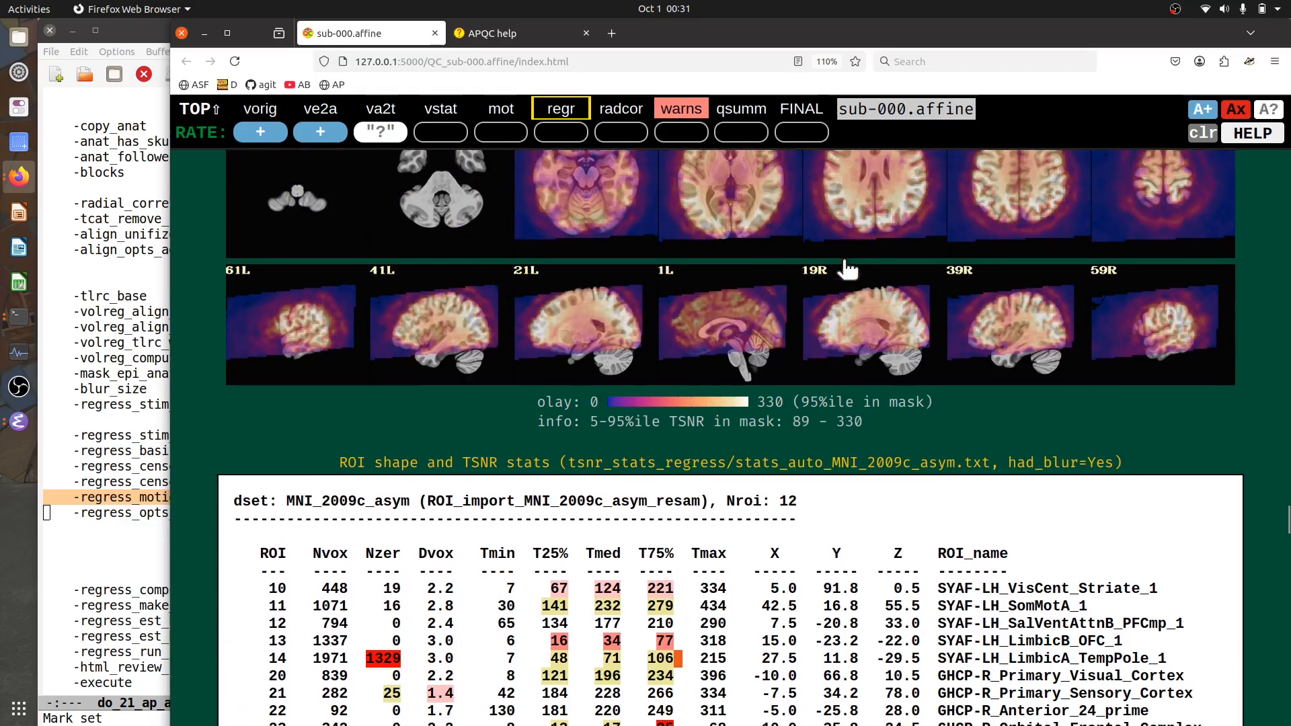
pyautogui.scroll(-3, 915, 538)
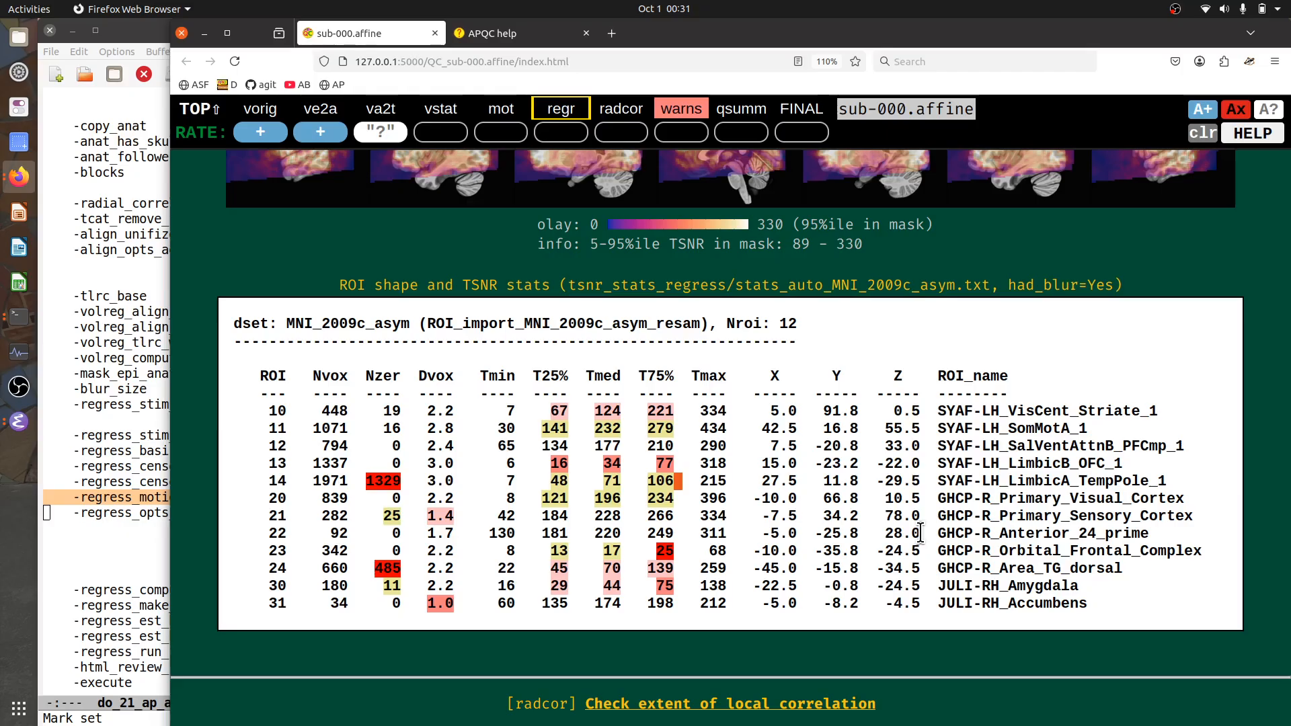
# Switch to do_21_ap_affine.tcsh in Emacs, highlight the -anat_follower option, look over the script again and return to the QC report in Firefox
pyautogui.click(121, 375)
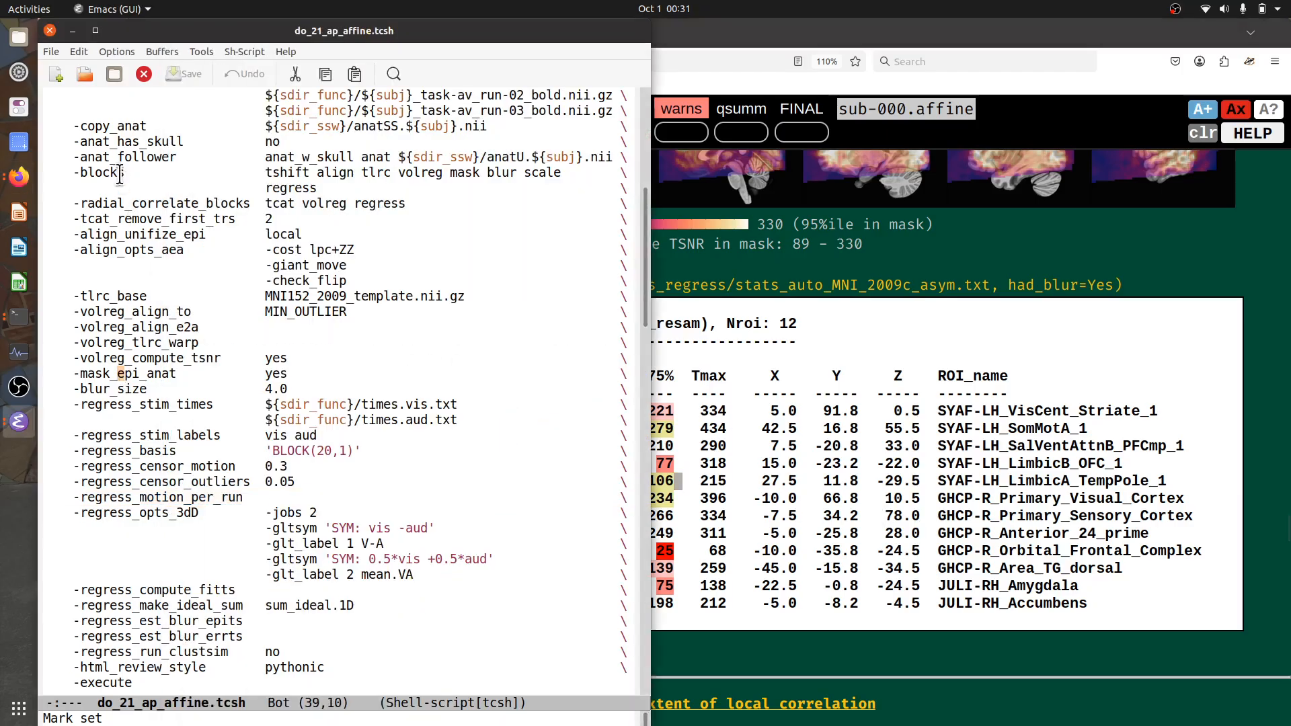
pyautogui.moveTo(67, 156); pyautogui.dragTo(188, 157)
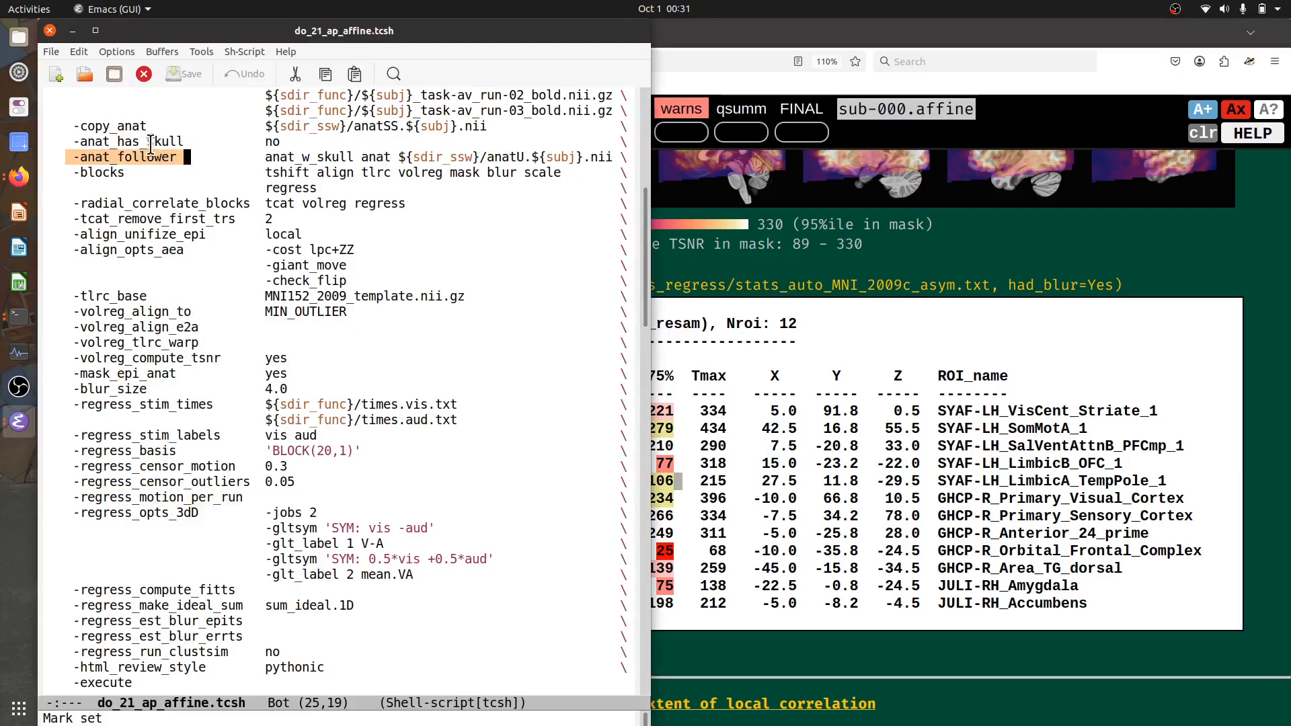
pyautogui.click(128, 156)
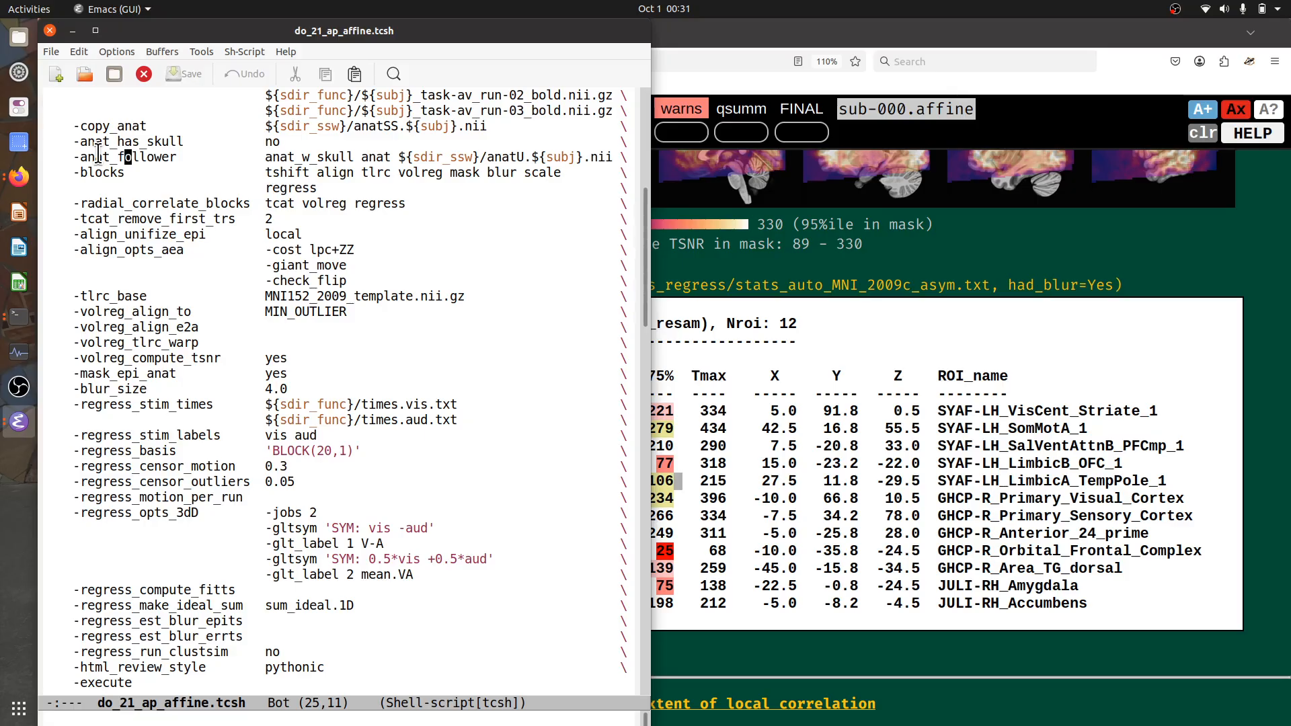
pyautogui.click(728, 340)
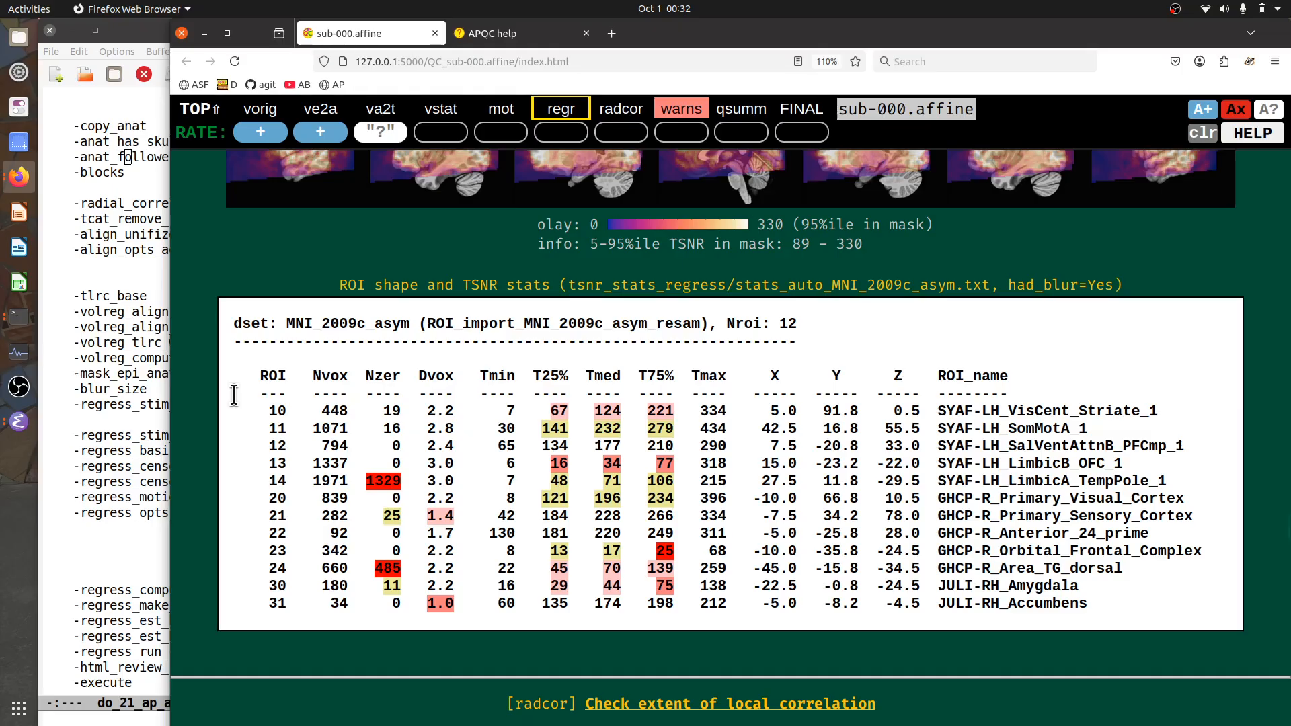
pyautogui.click(102, 496)
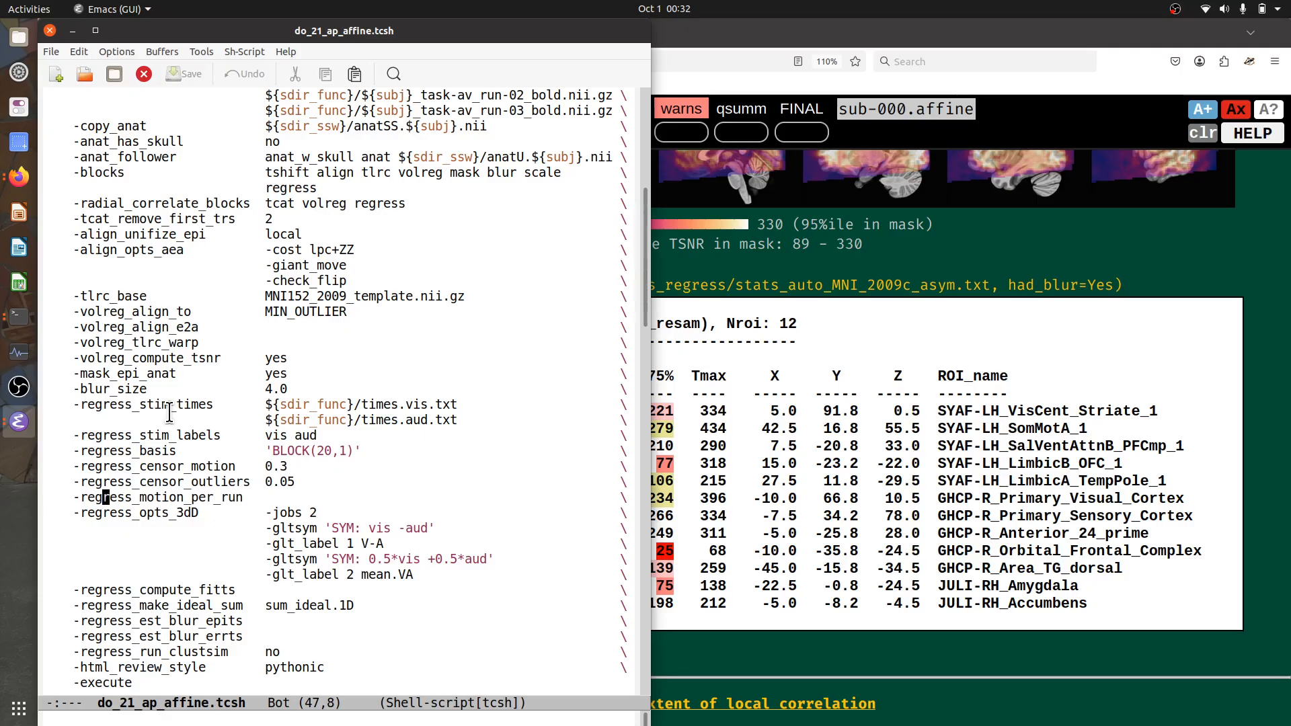
pyautogui.click(881, 488)
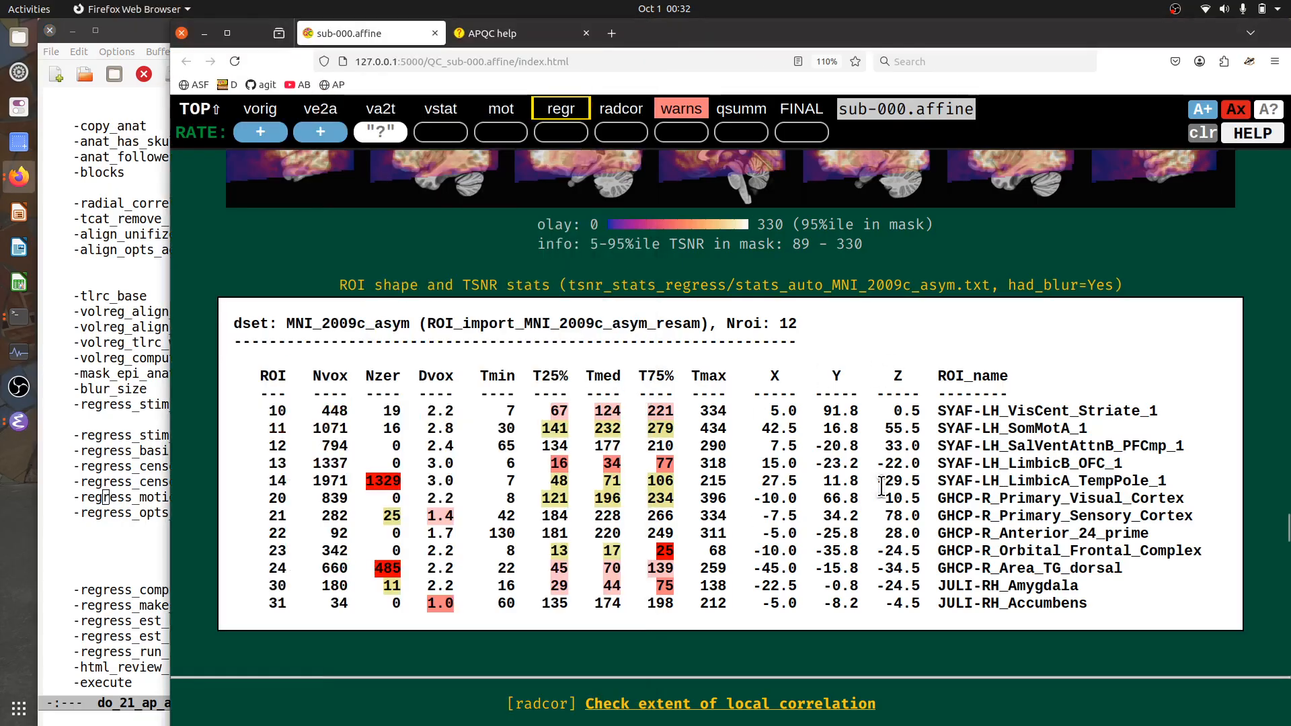